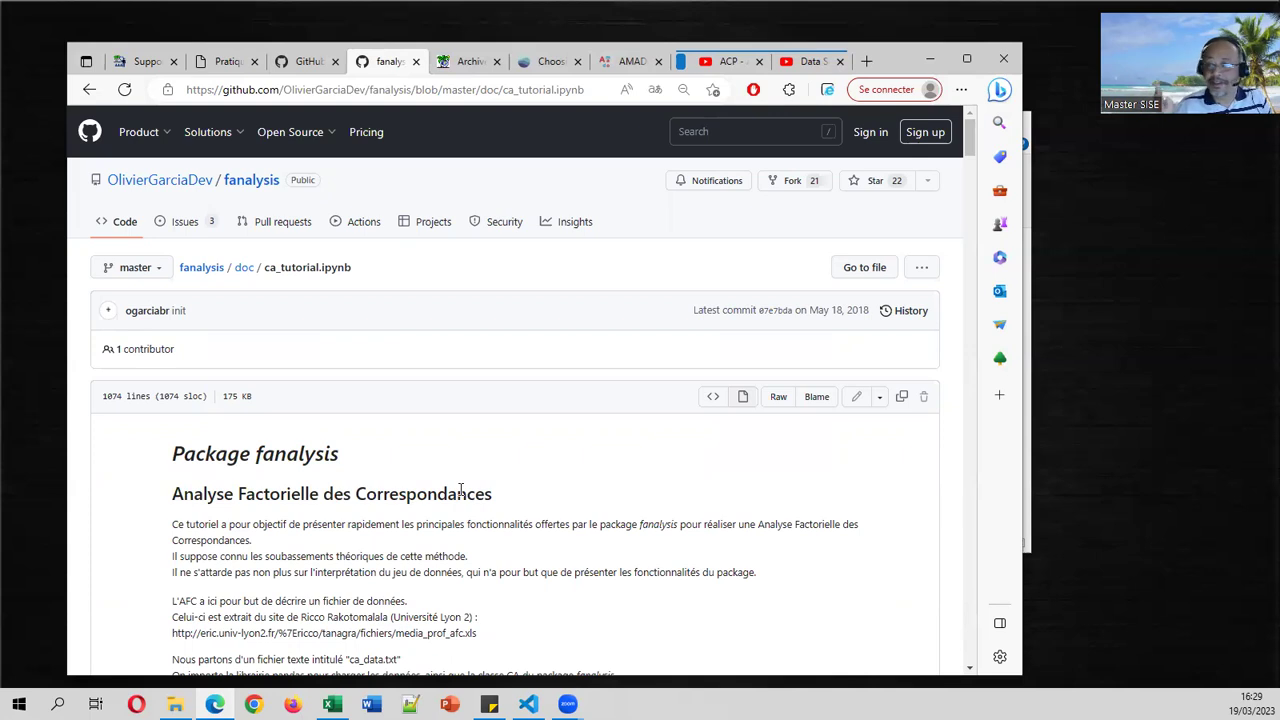
Step: Open the "R et Google Analytics" document from the tutorial archive, skim its opening pages on site traffic, and close it
left_click(465, 62)
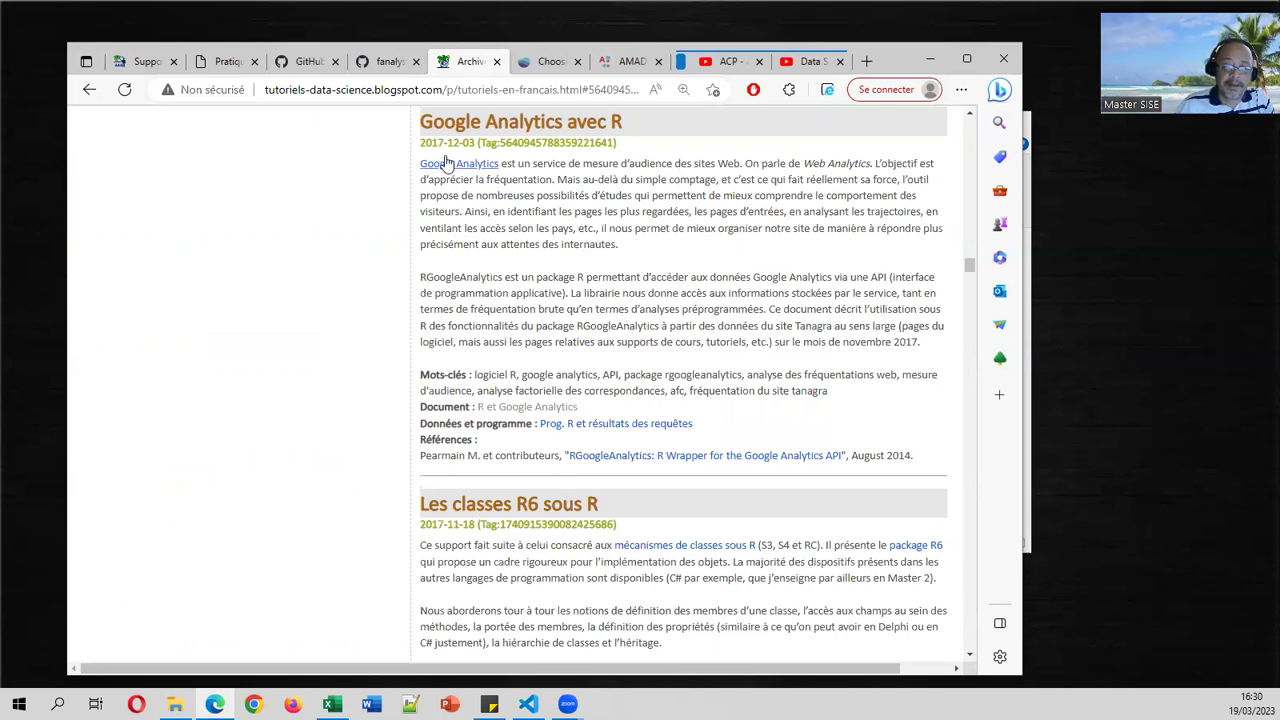
left_click(573, 408)
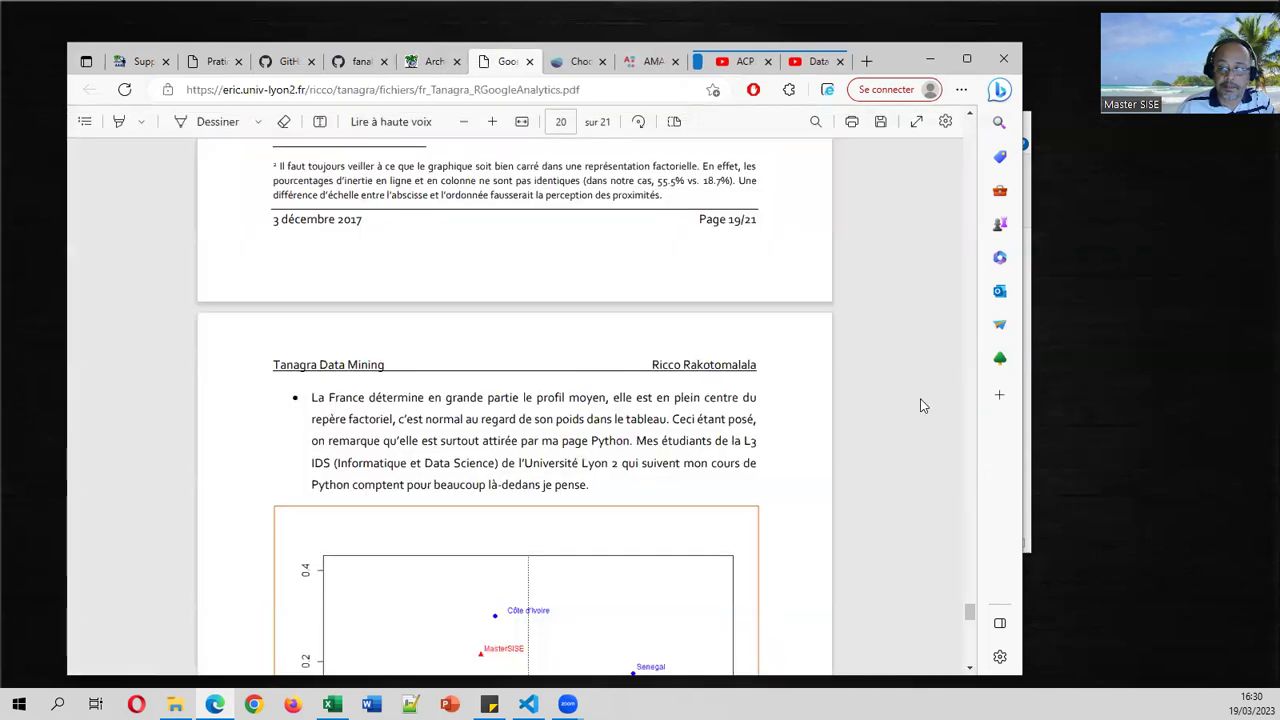
left_click_drag(968, 620, 952, 131)
scroll(885, 240, "down", 10)
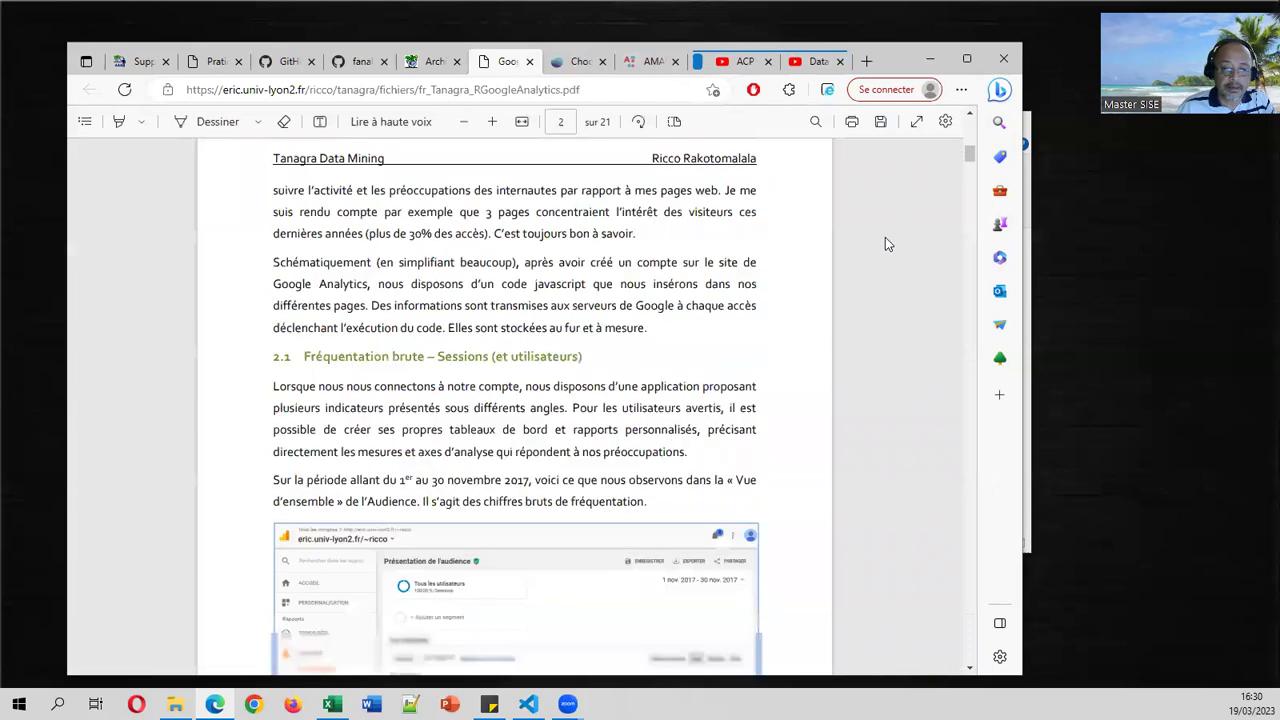
scroll(885, 243, "up", 2)
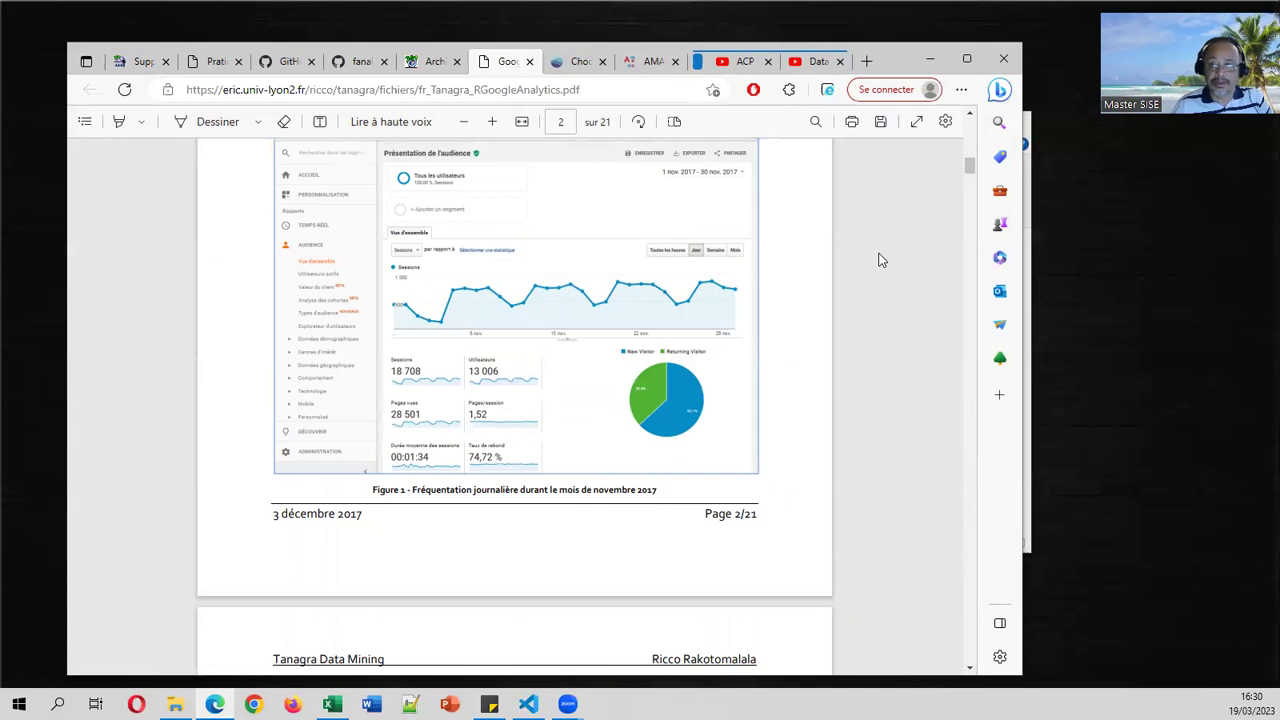
left_click(529, 61)
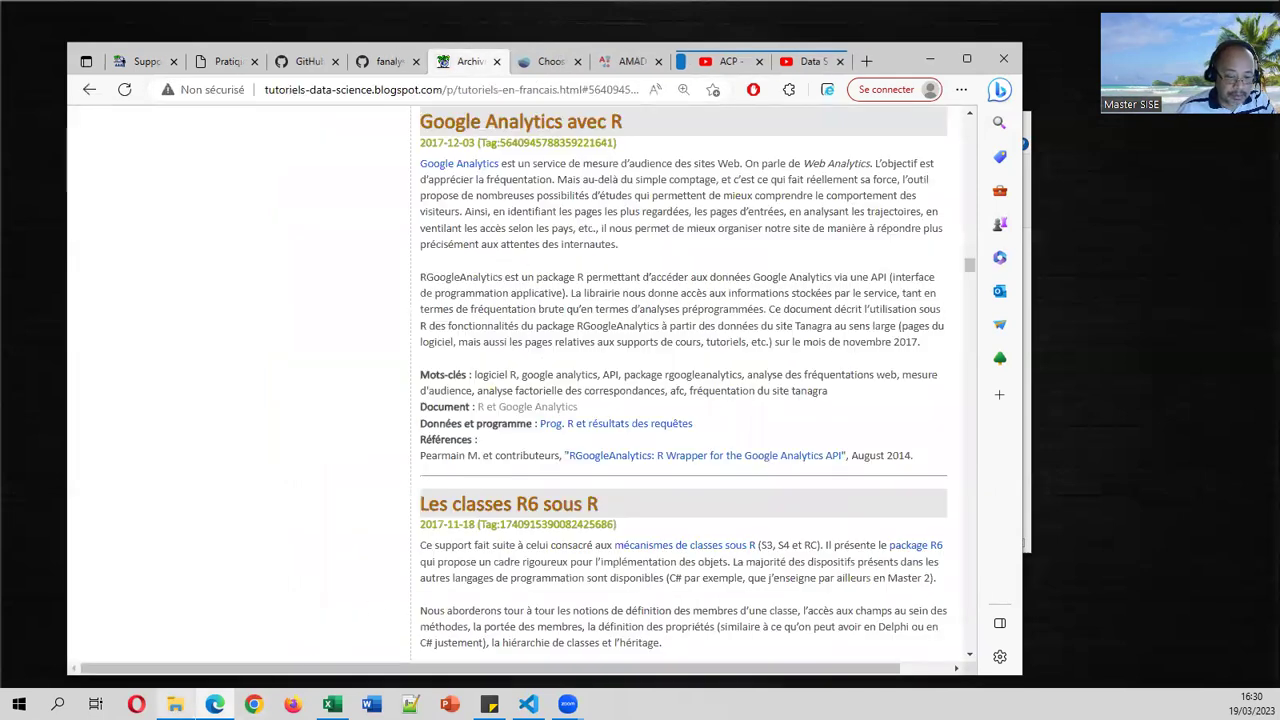
Step: Switch to Excel and examine the web page column headers in FrequentationNov2017.xlsx, from DataScience through MasterSISE
left_click(332, 704)
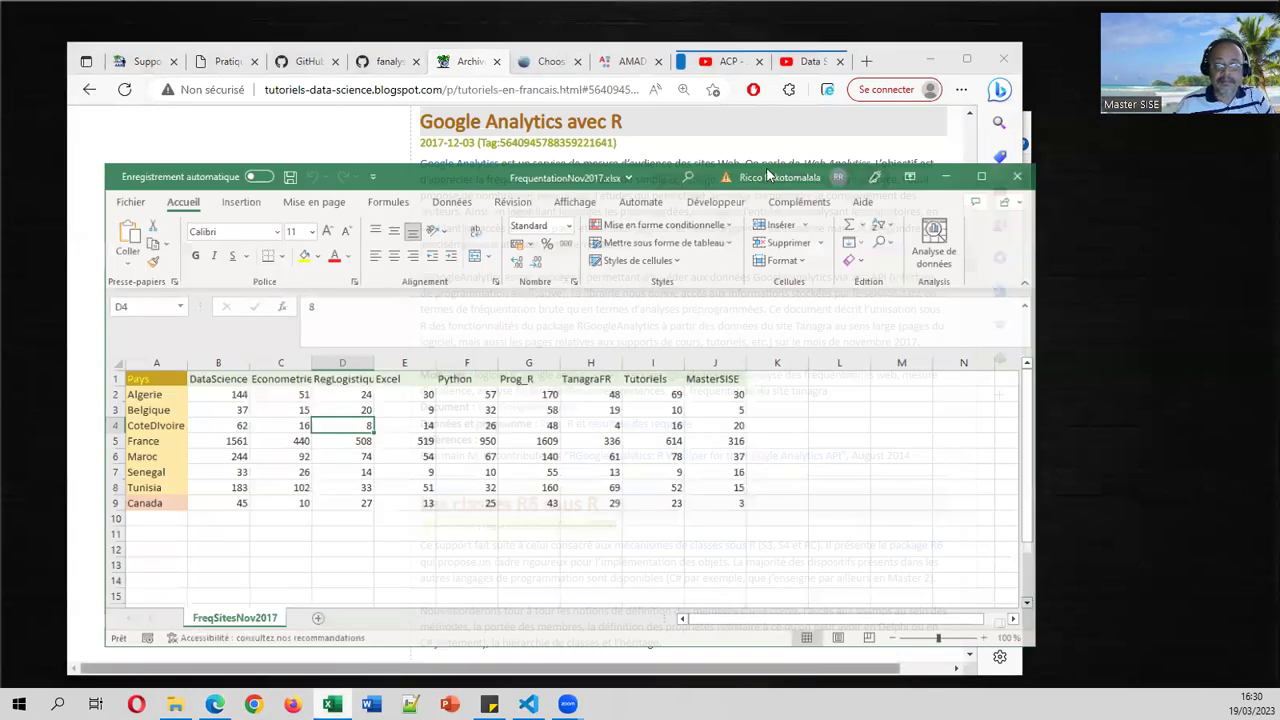
left_click_drag(727, 162, 777, 127)
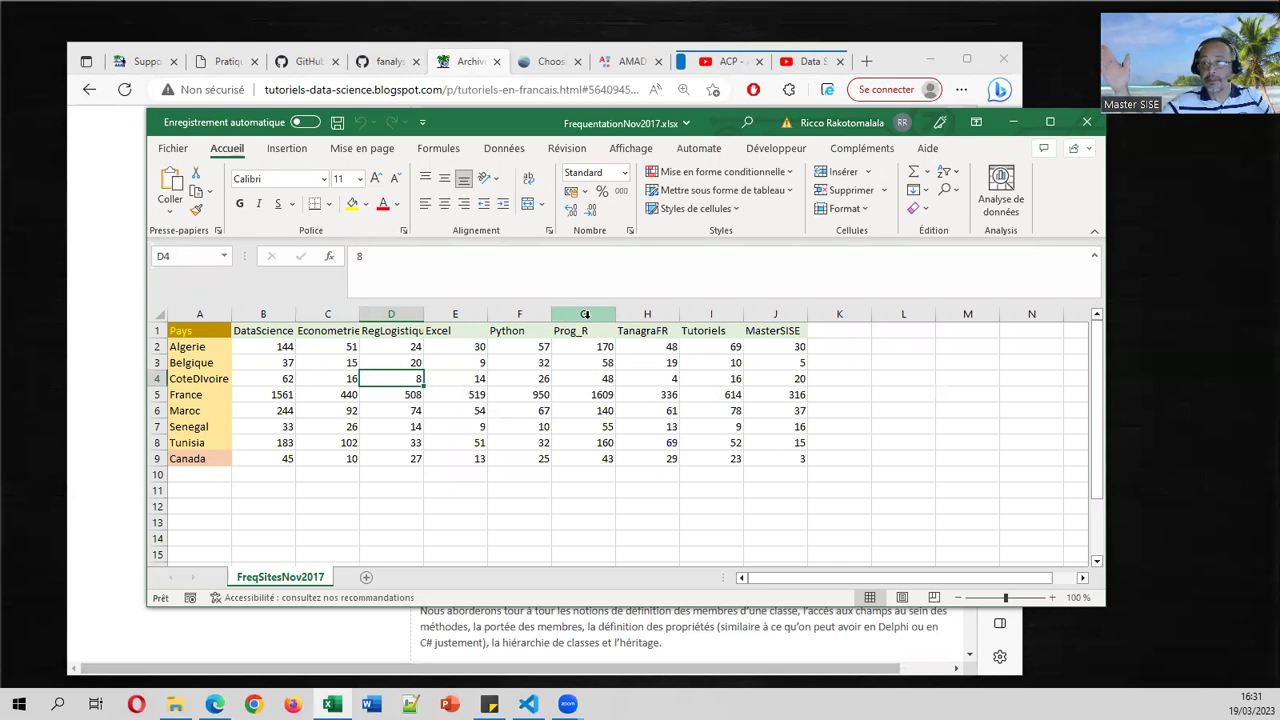
left_click(280, 333)
left_click(337, 333)
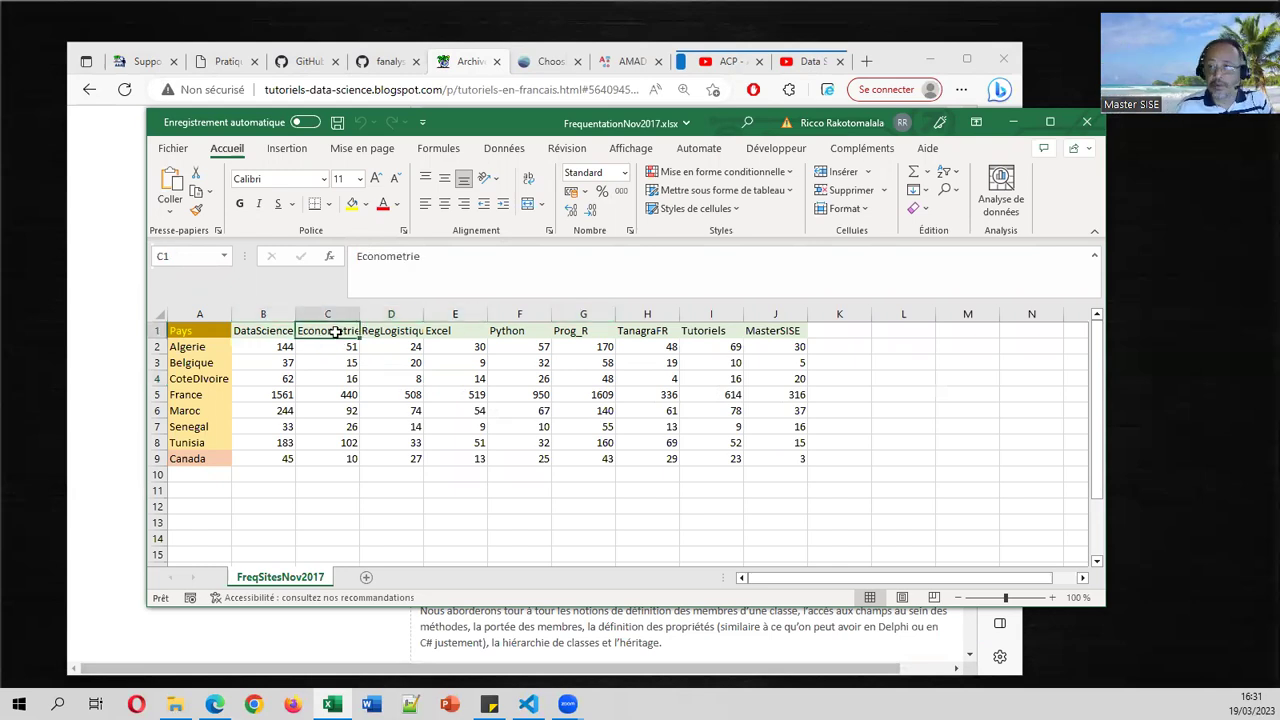
left_click(389, 331)
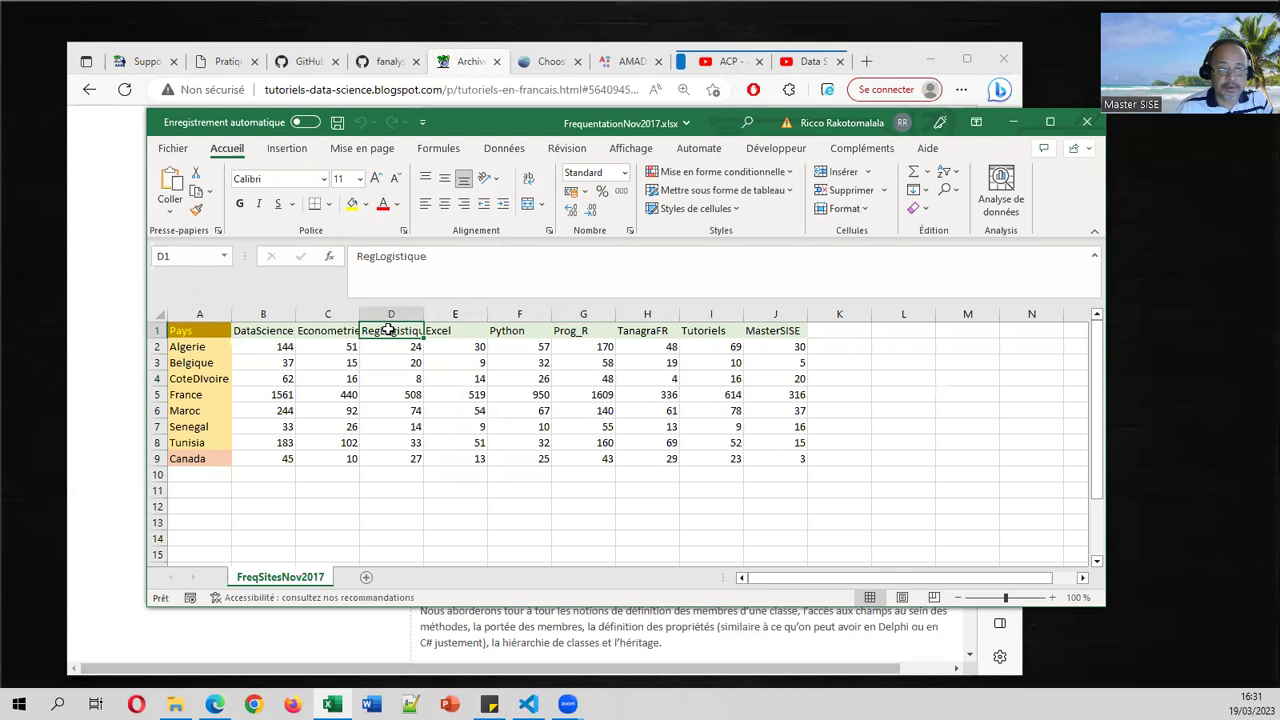
left_click(768, 329)
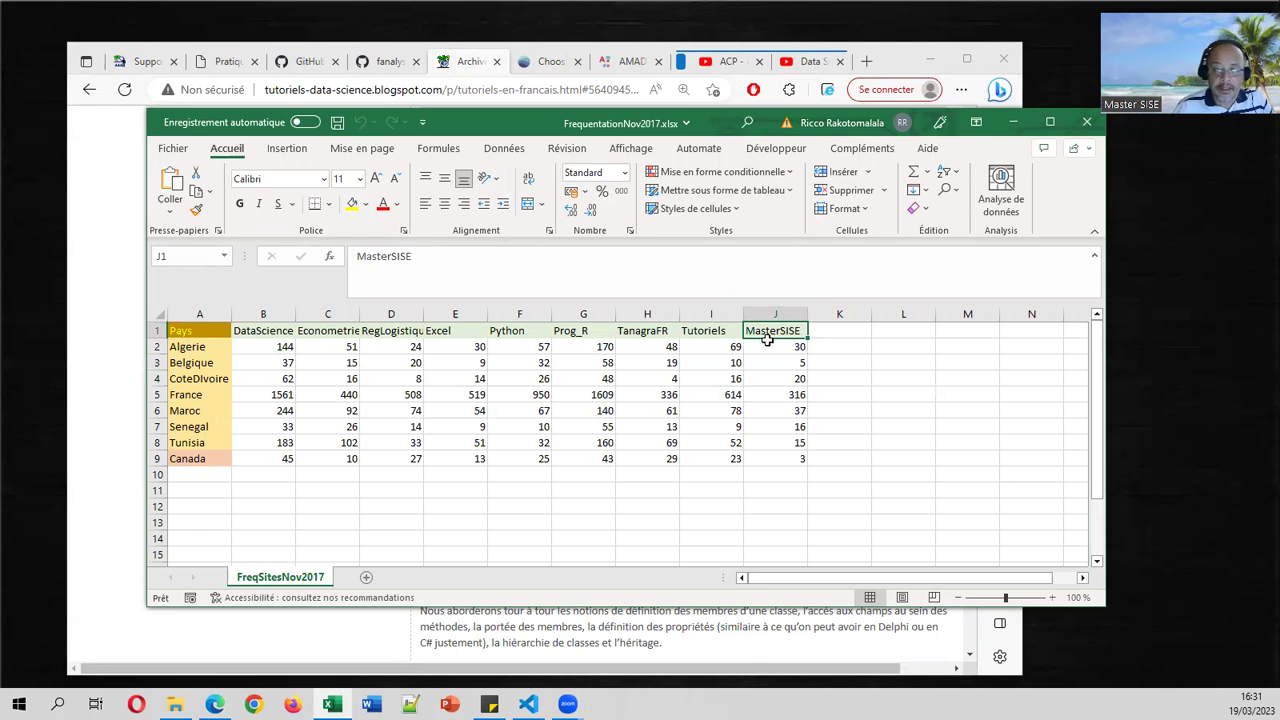
left_click(652, 330)
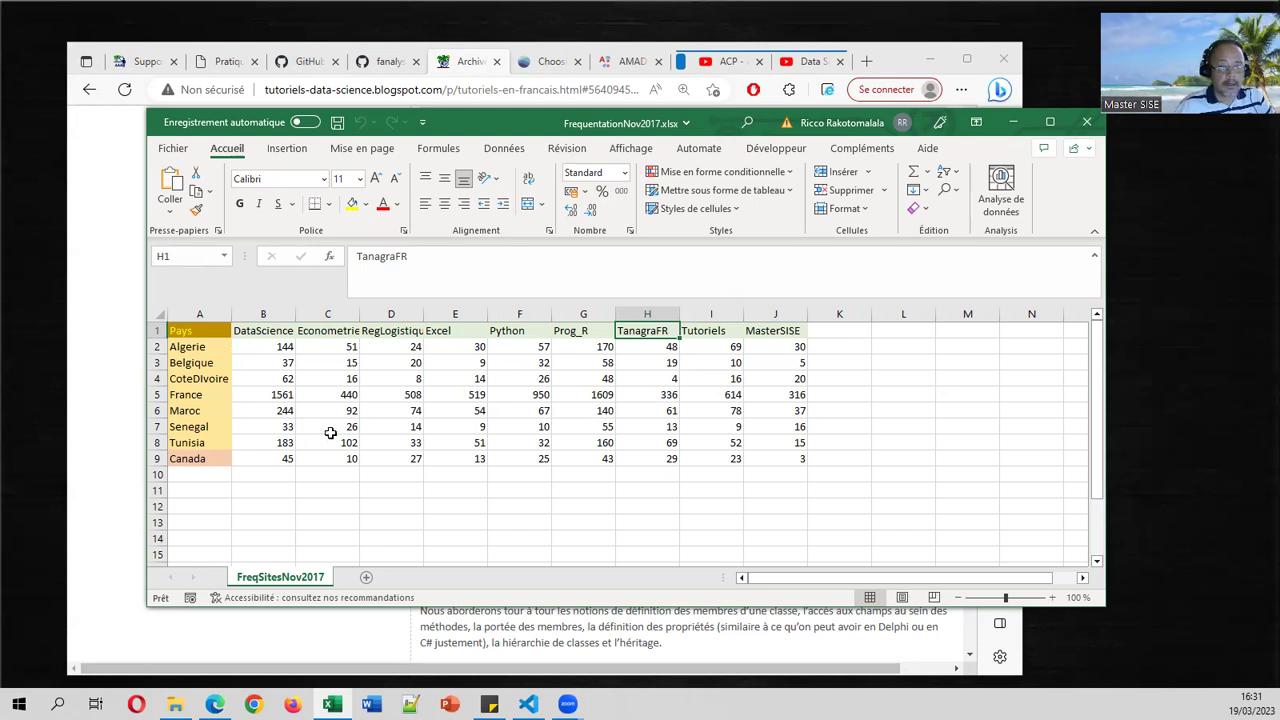
Step: Examine the country rows of the traffic table, highlighting France, Canada, and the block from Algerie to Tunisia
left_click(160, 394)
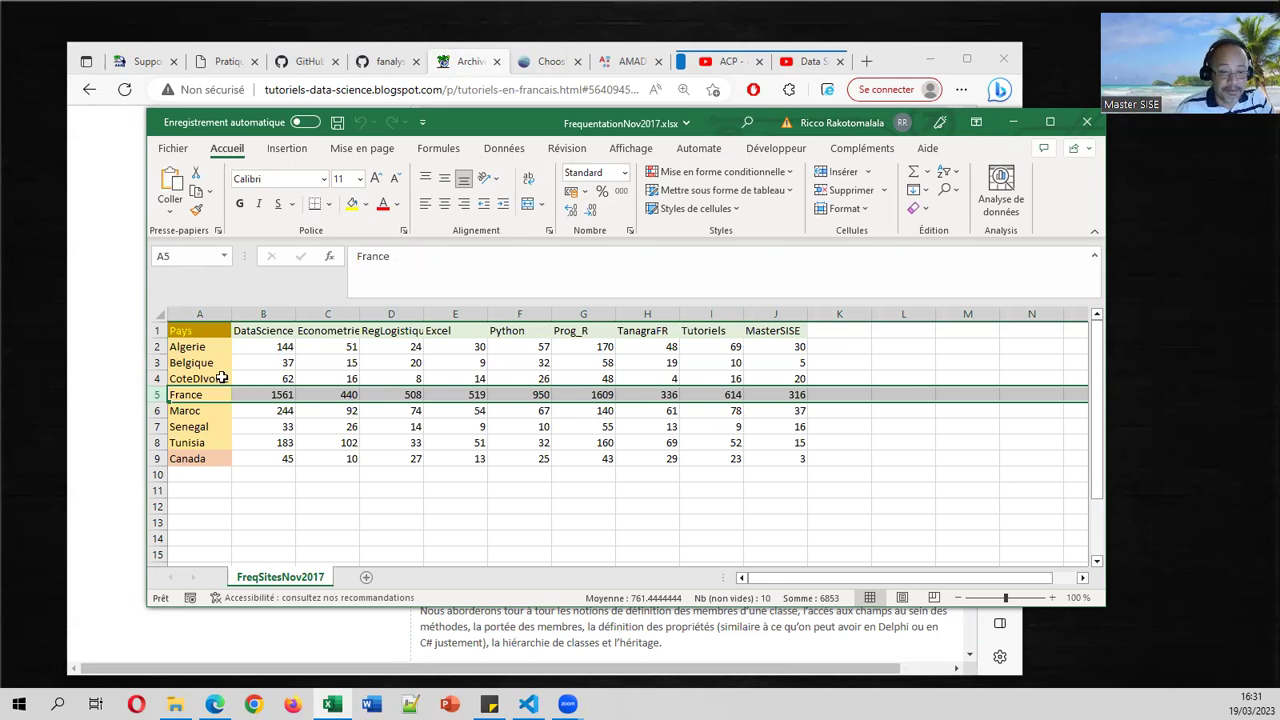
left_click(268, 360)
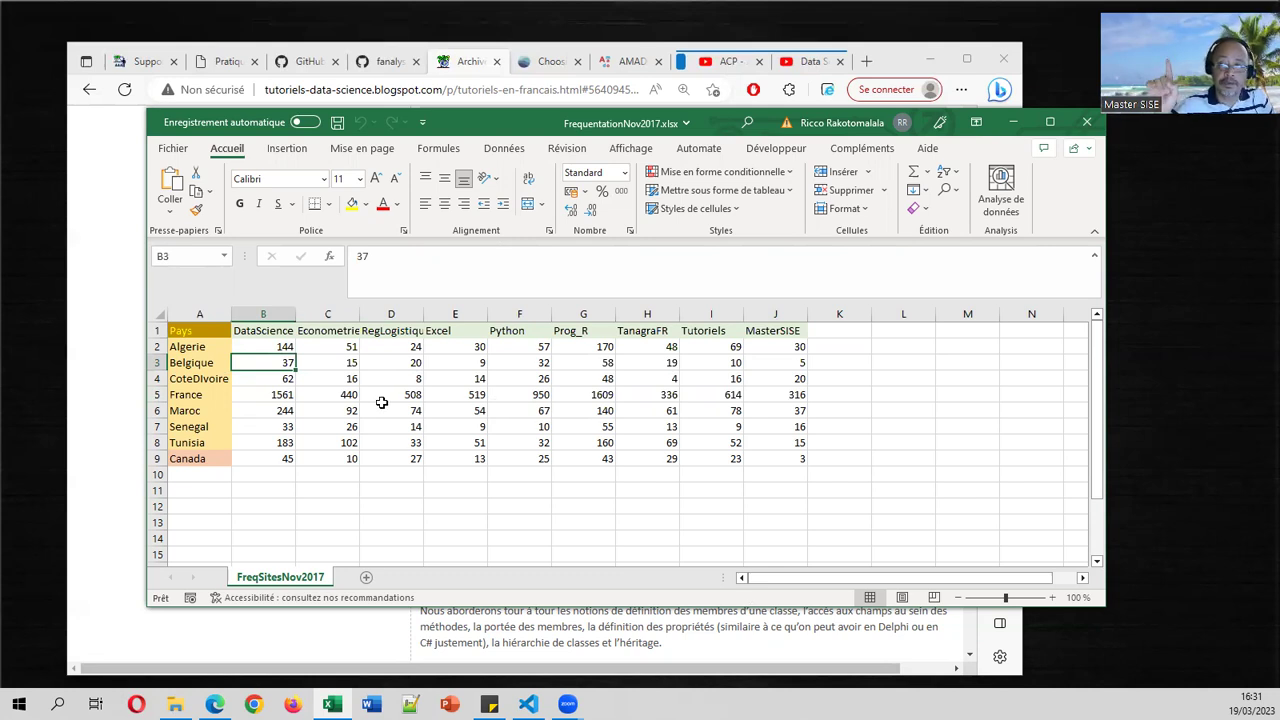
left_click(165, 457)
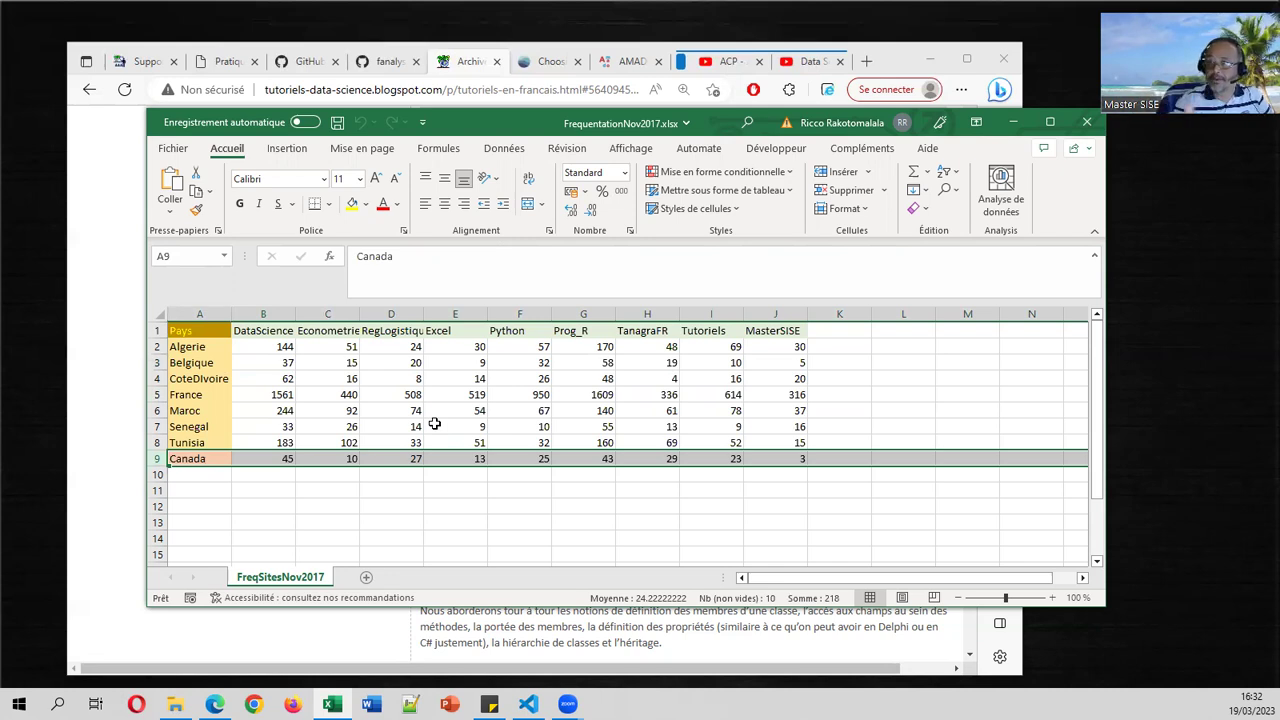
left_click(318, 497)
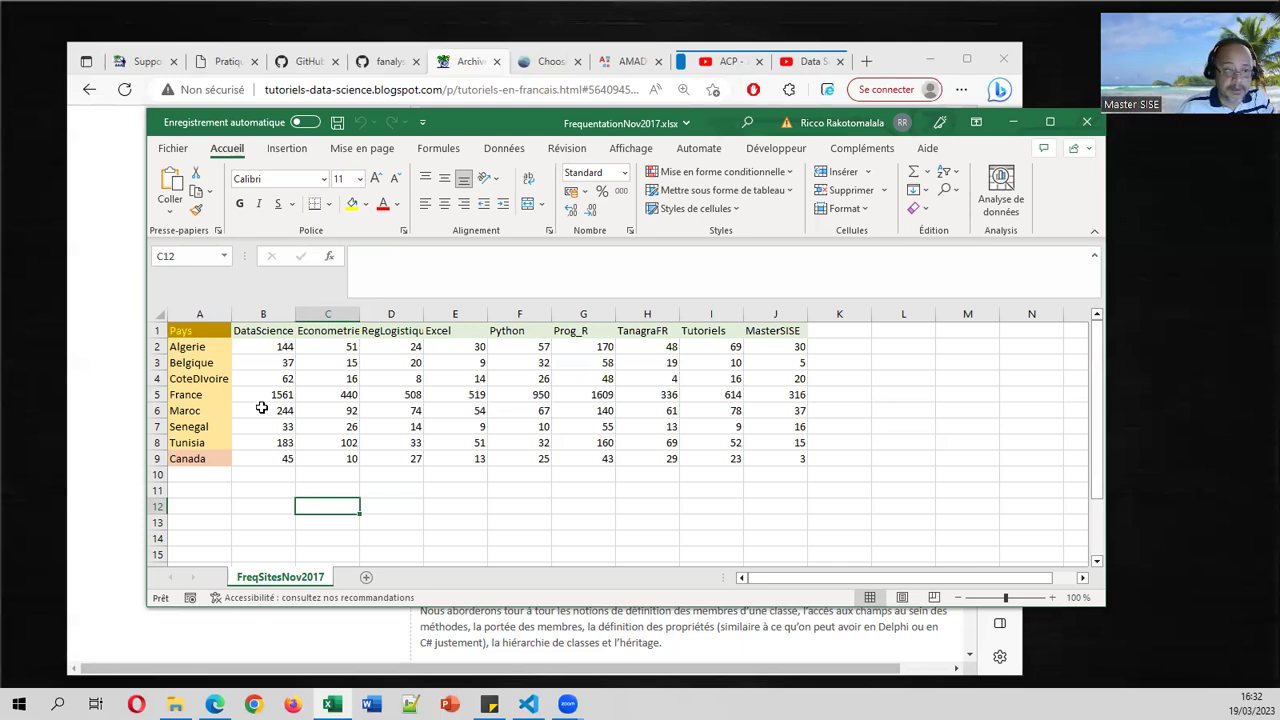
left_click_drag(201, 347, 789, 443)
left_click(560, 503)
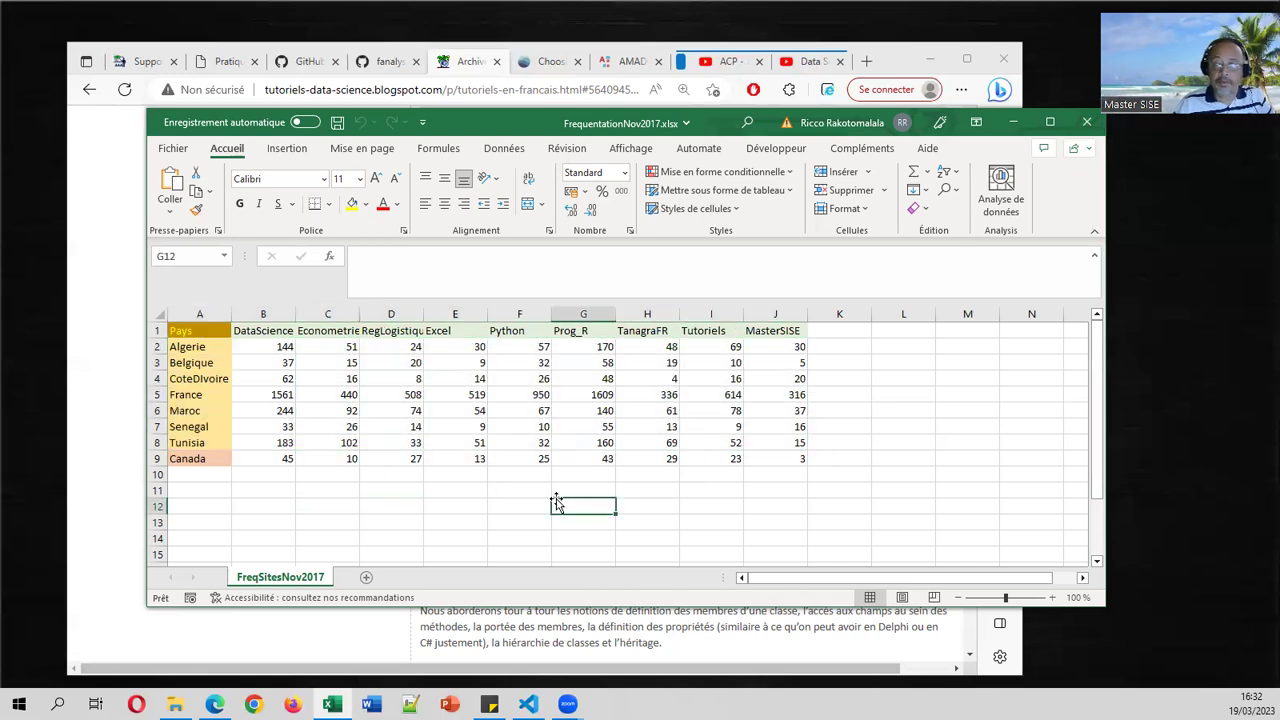
Step: Inspect the Canada label, Algeria's DataScience count, and the France row's values across all the pages
left_click(207, 459)
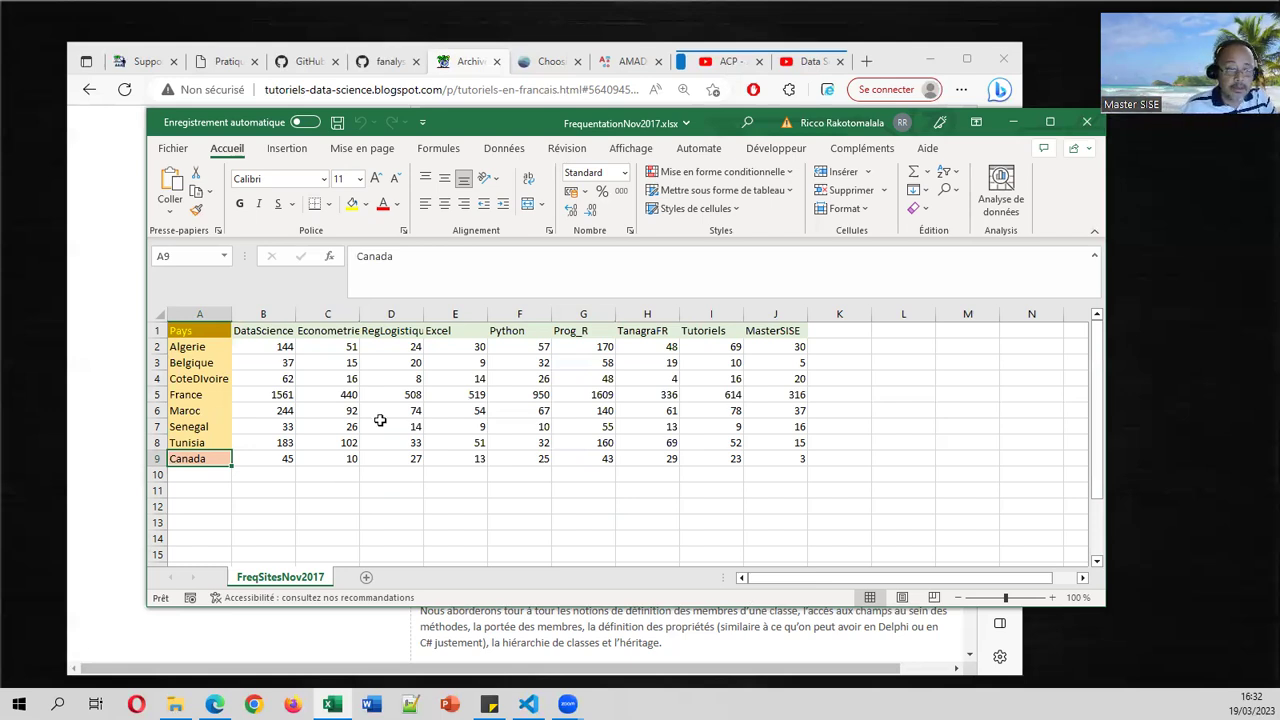
left_click(292, 352)
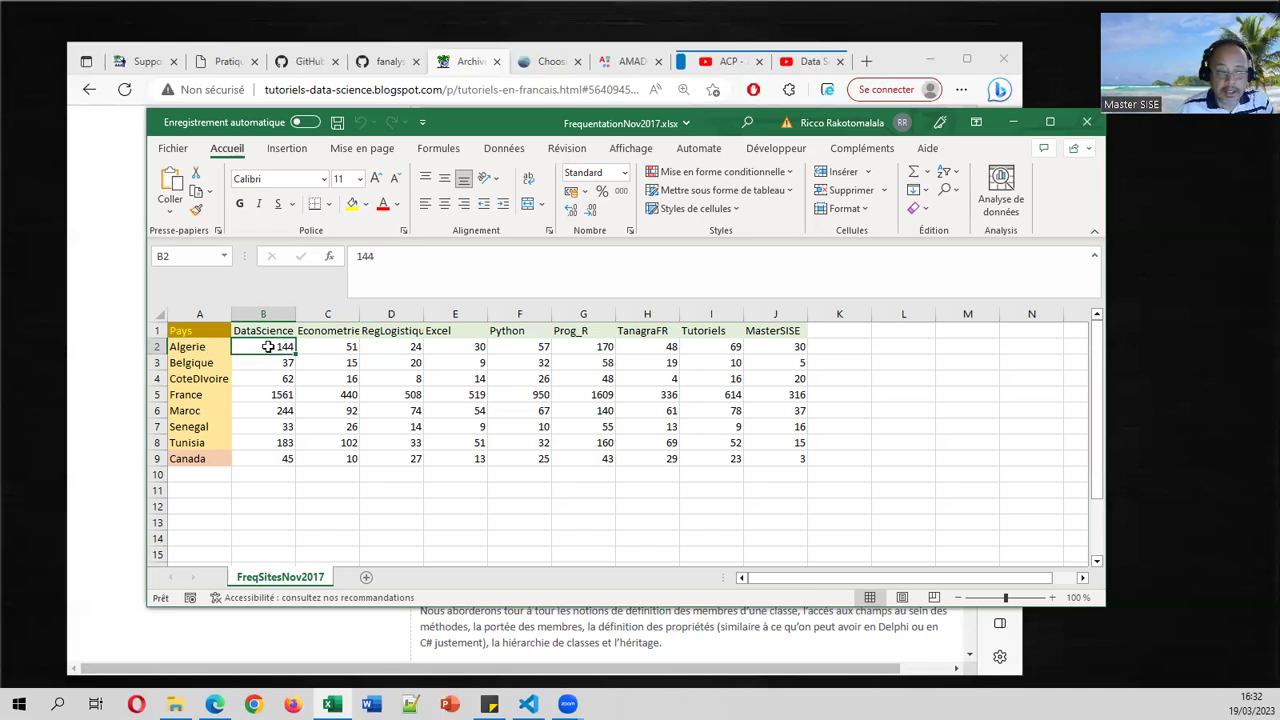
left_click_drag(270, 394, 802, 393)
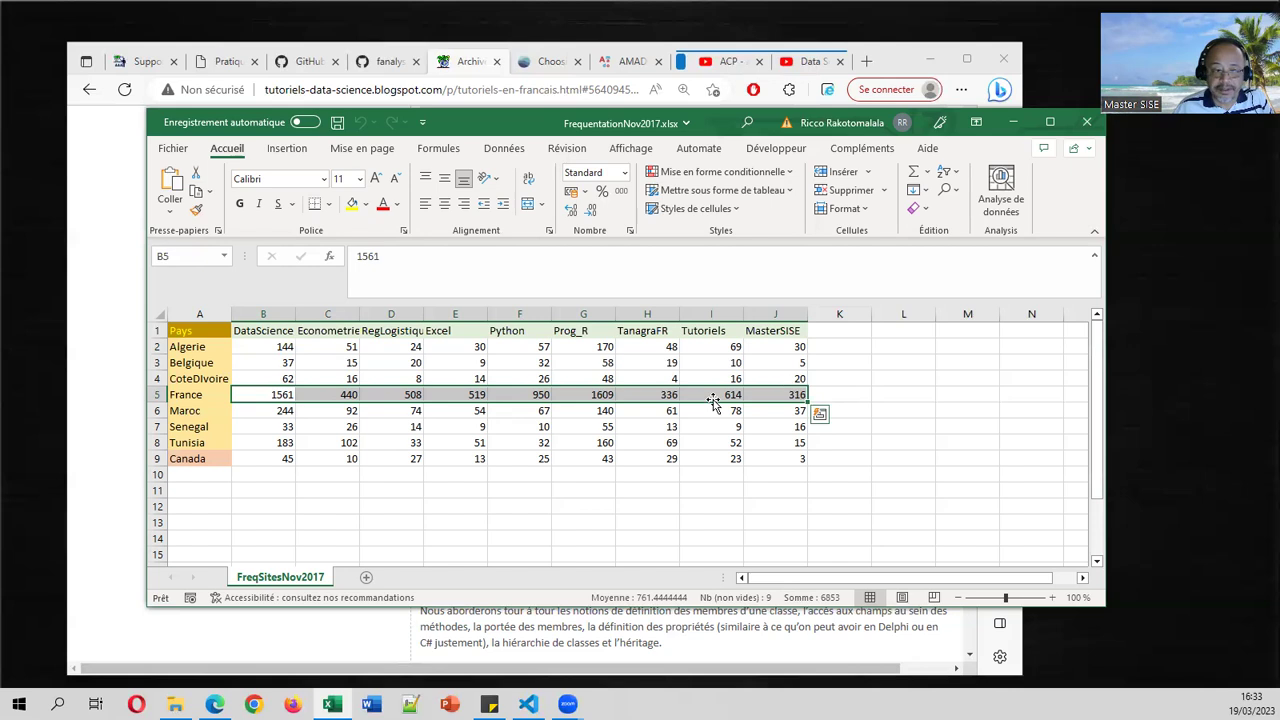
left_click(852, 363)
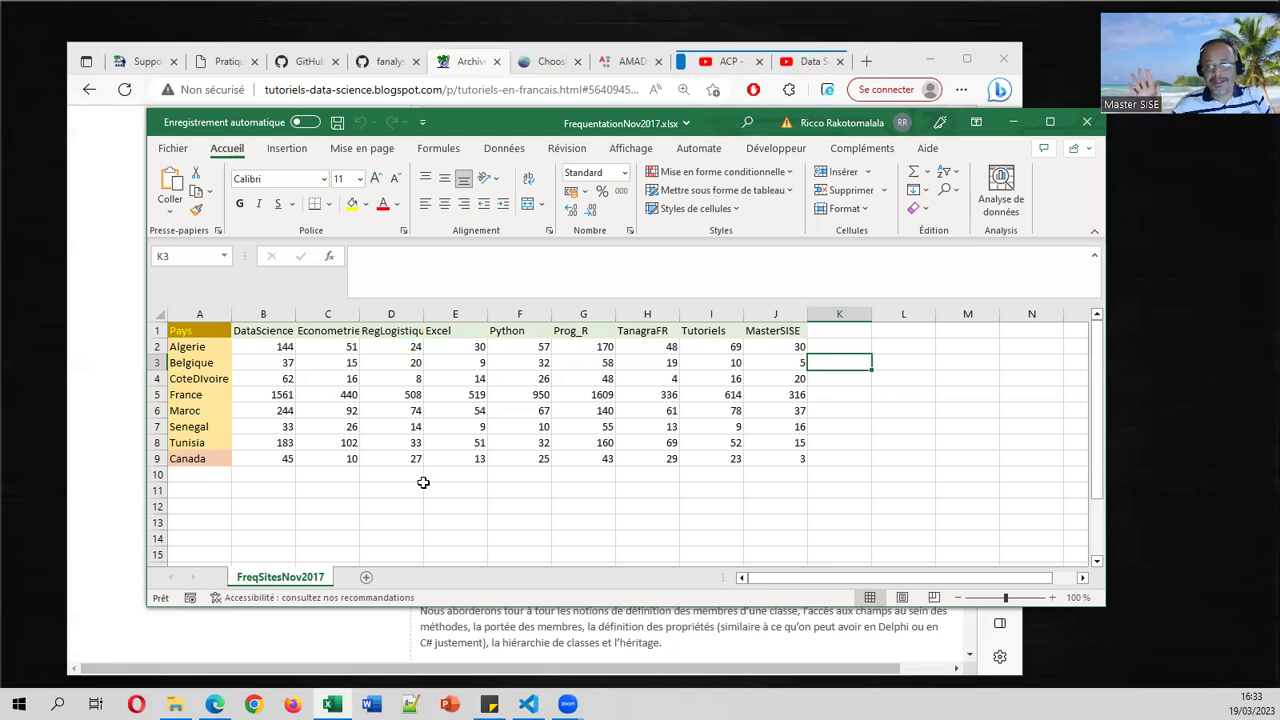
left_click_drag(215, 395, 800, 394)
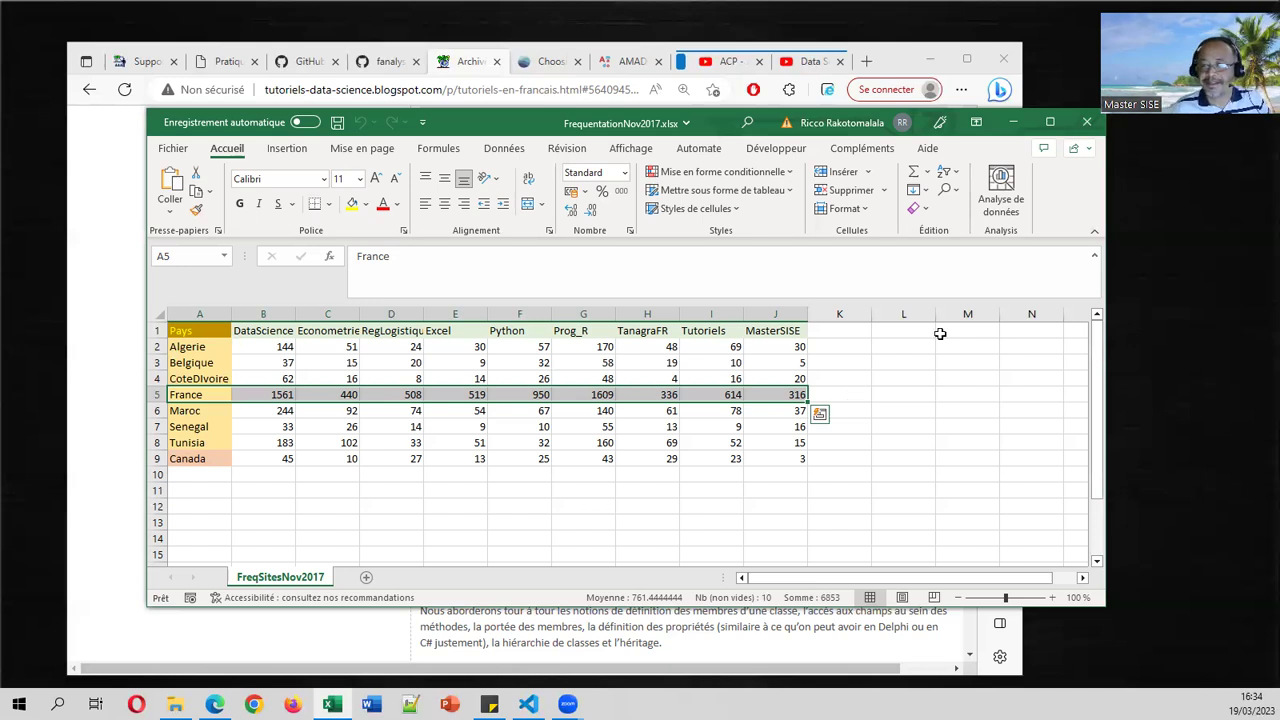
Step: Close the Excel workbook and bring up the afc_fanalysis.ipynb notebook in Visual Studio Code with a narrower window
left_click_drag(1107, 205, 995, 205)
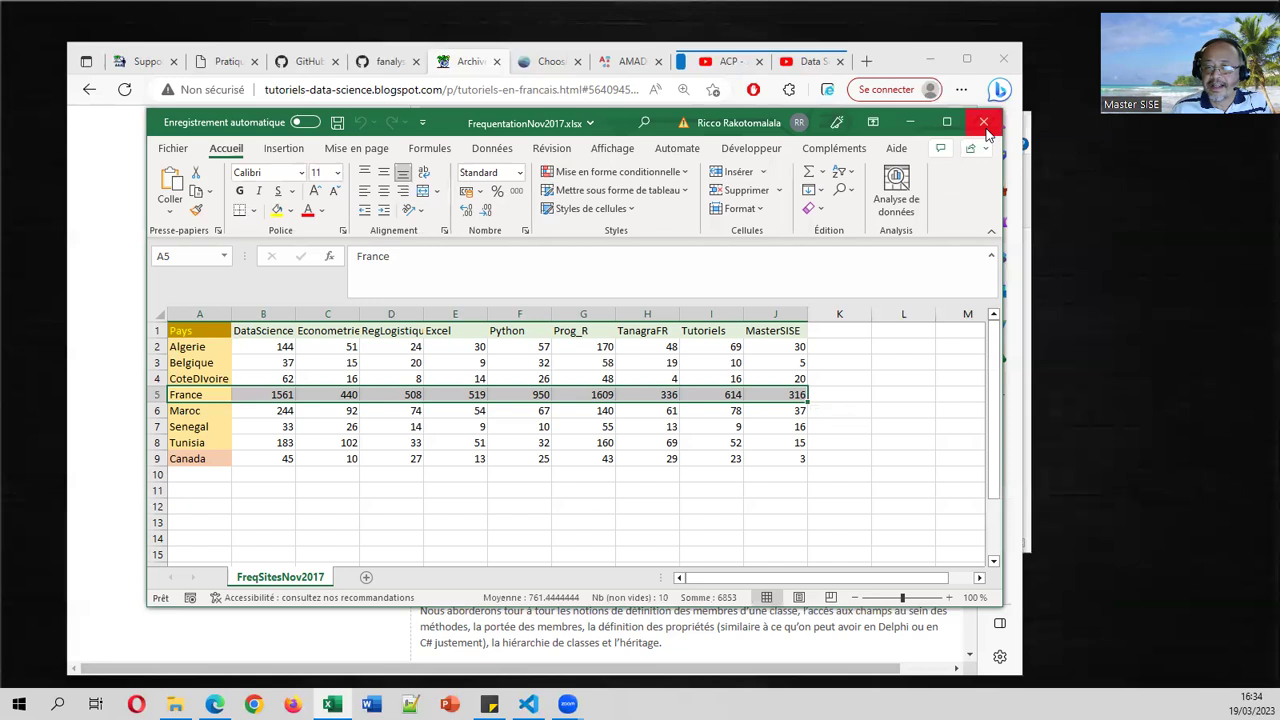
left_click(976, 126)
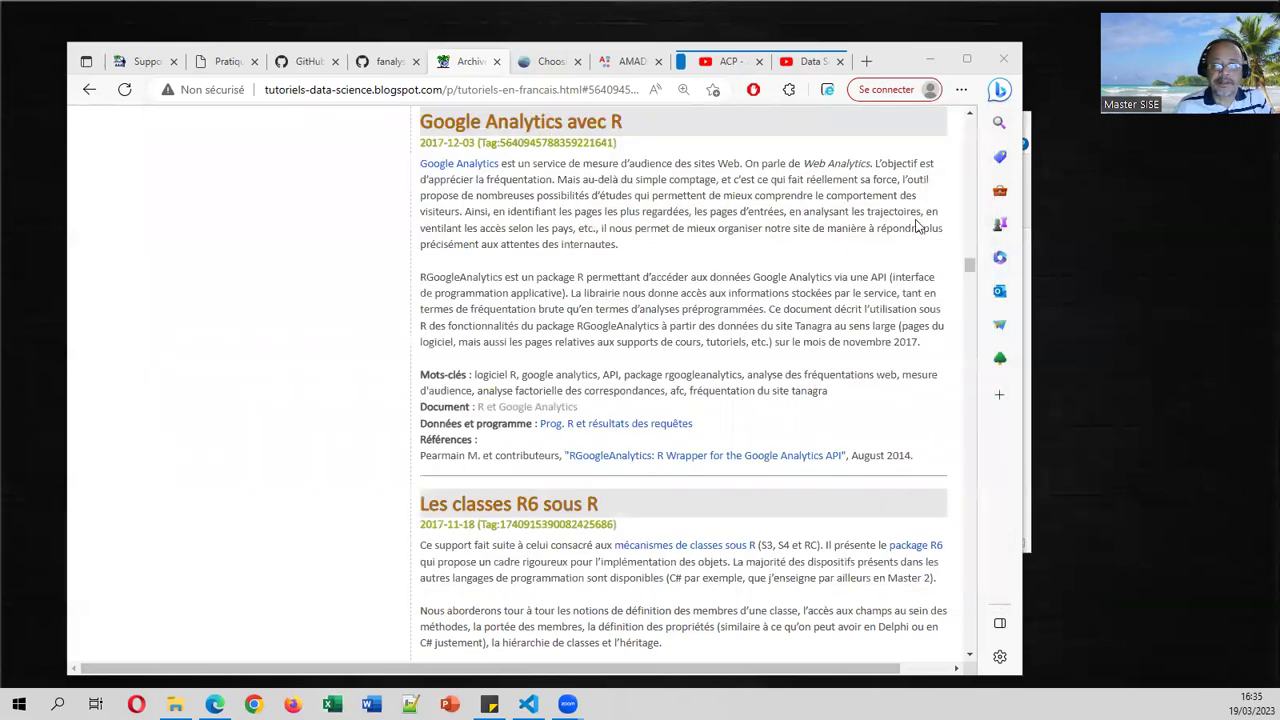
left_click(930, 61)
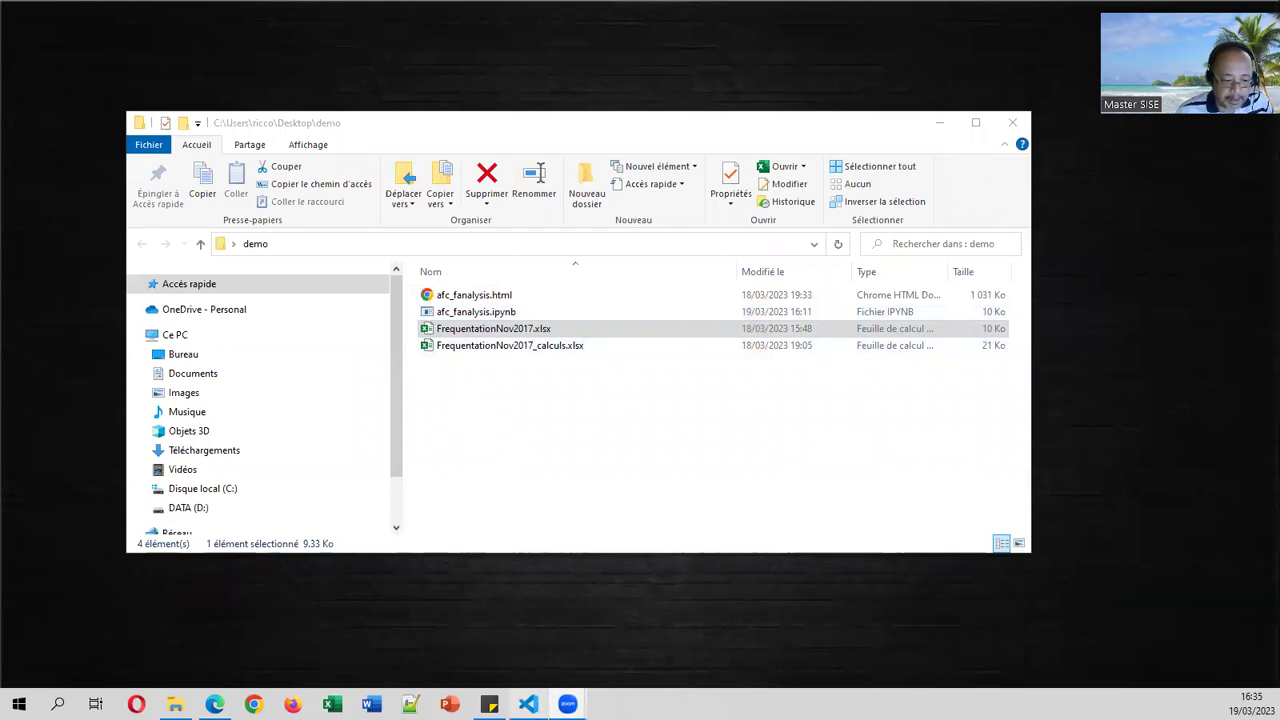
left_click(528, 704)
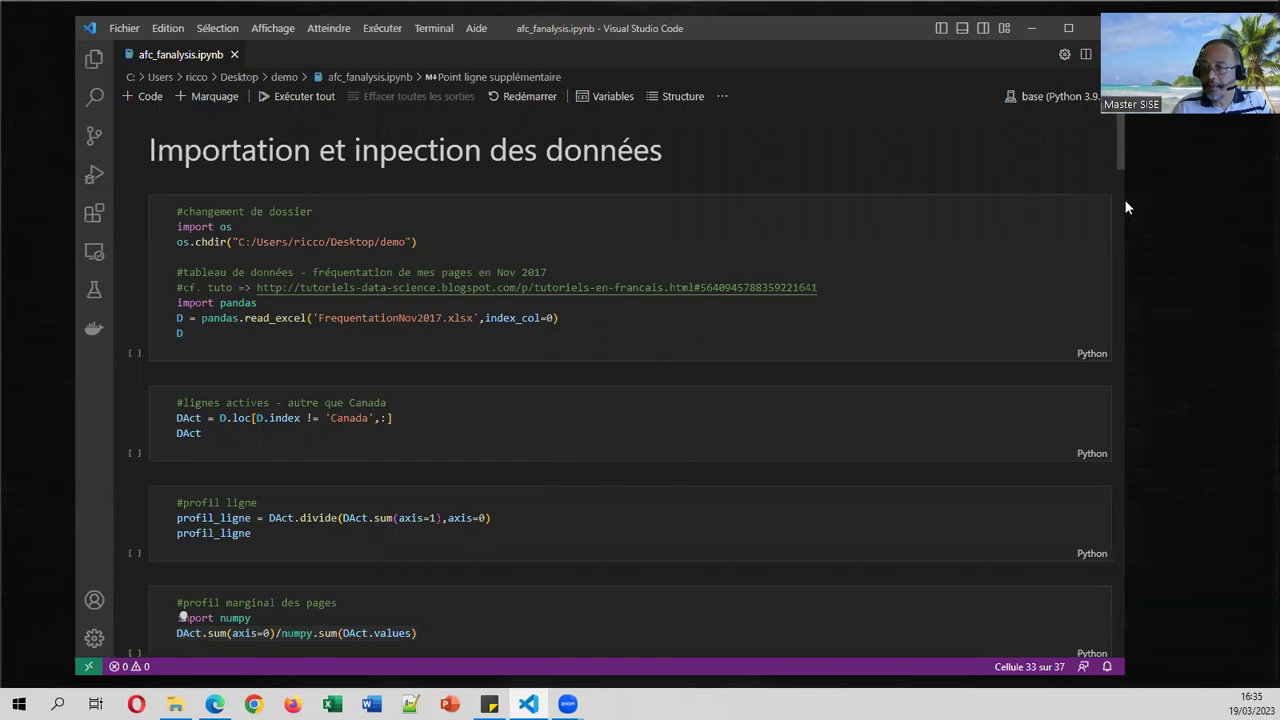
left_click_drag(1120, 193, 1056, 193)
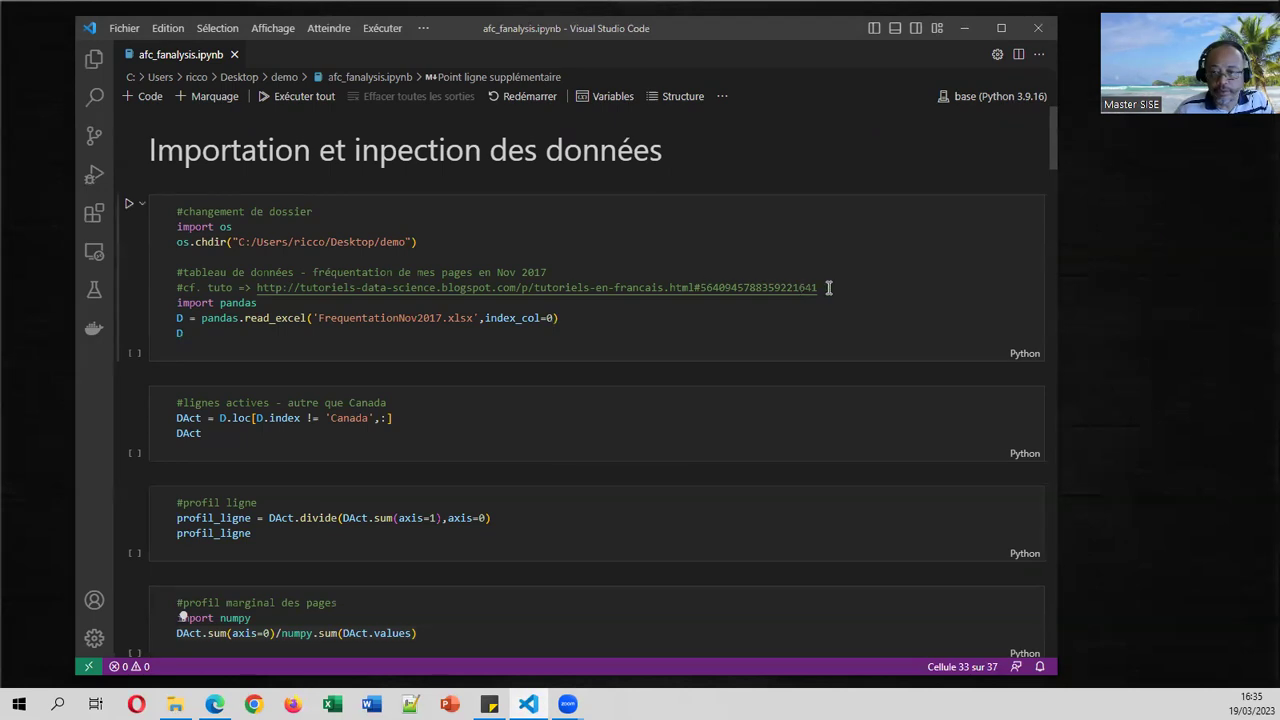
Step: Follow the notebook's tutorial link, skim the R and Google Analytics PDF, revisit the fanalysis ca_tutorial page, and return to the notebook
left_click(730, 287, "ctrl")
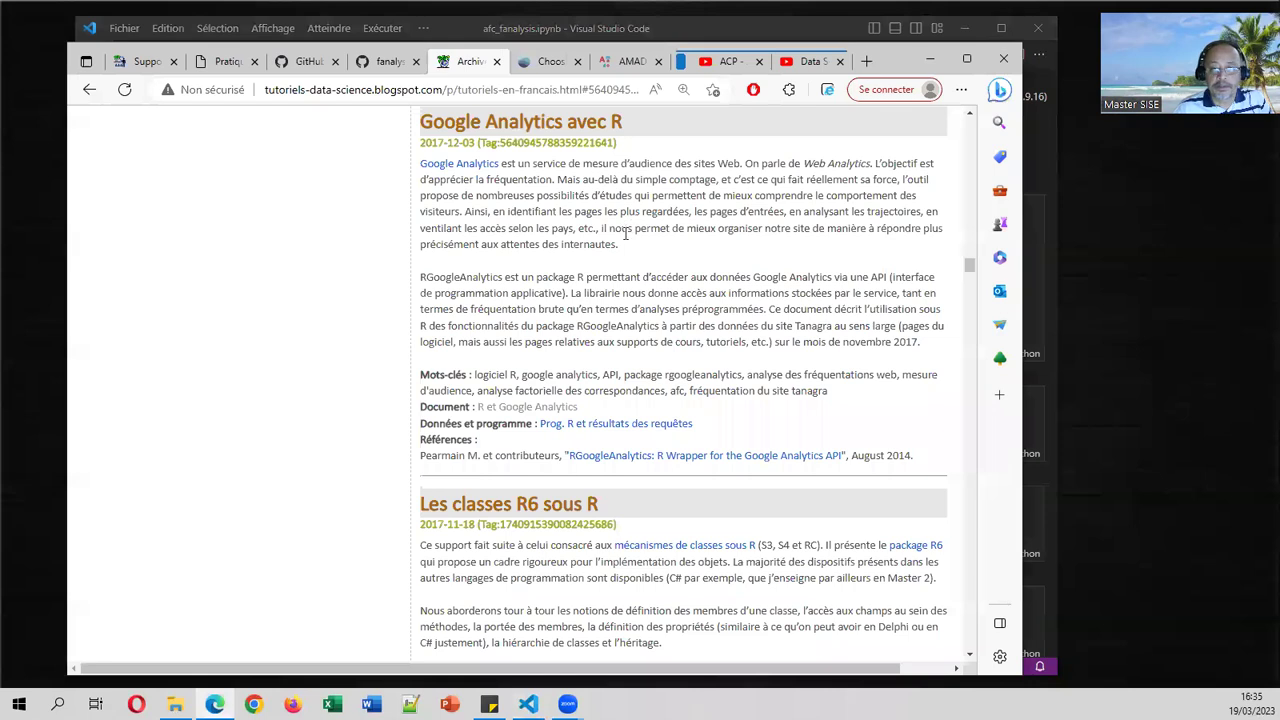
left_click(540, 414)
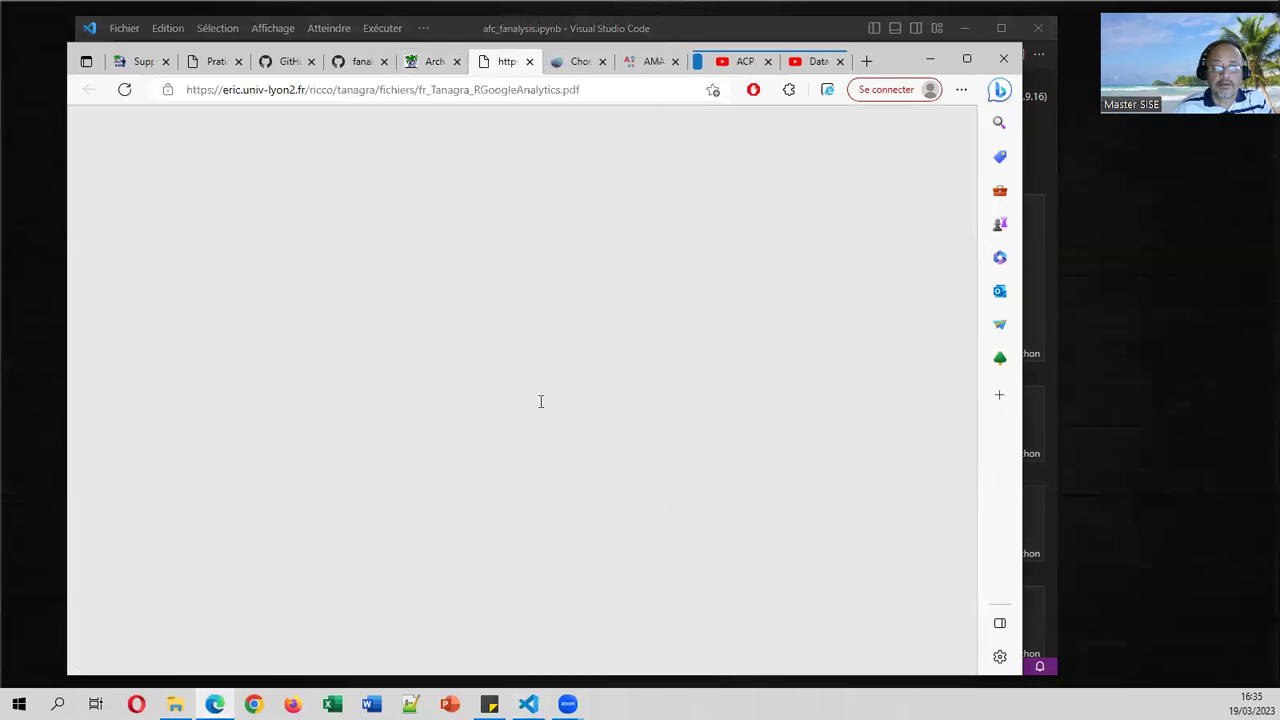
scroll(968, 150, "down", 4)
left_click_drag(973, 148, 973, 236)
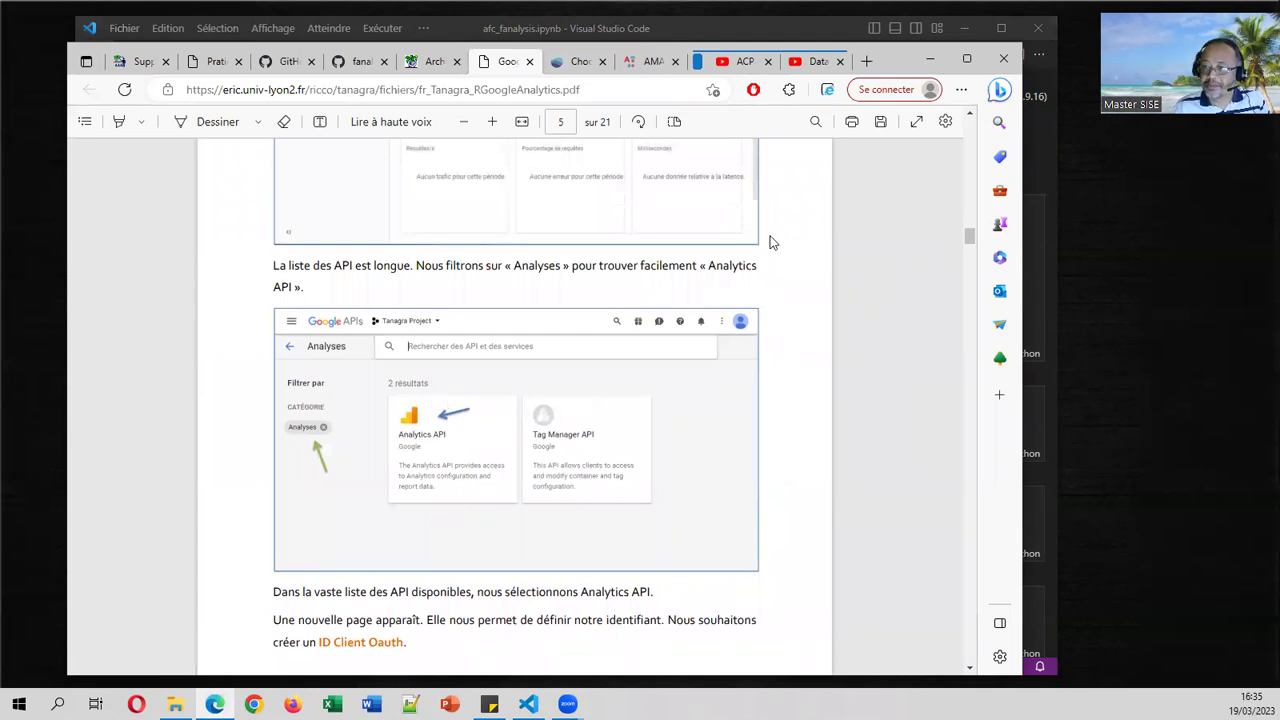
left_click(435, 64)
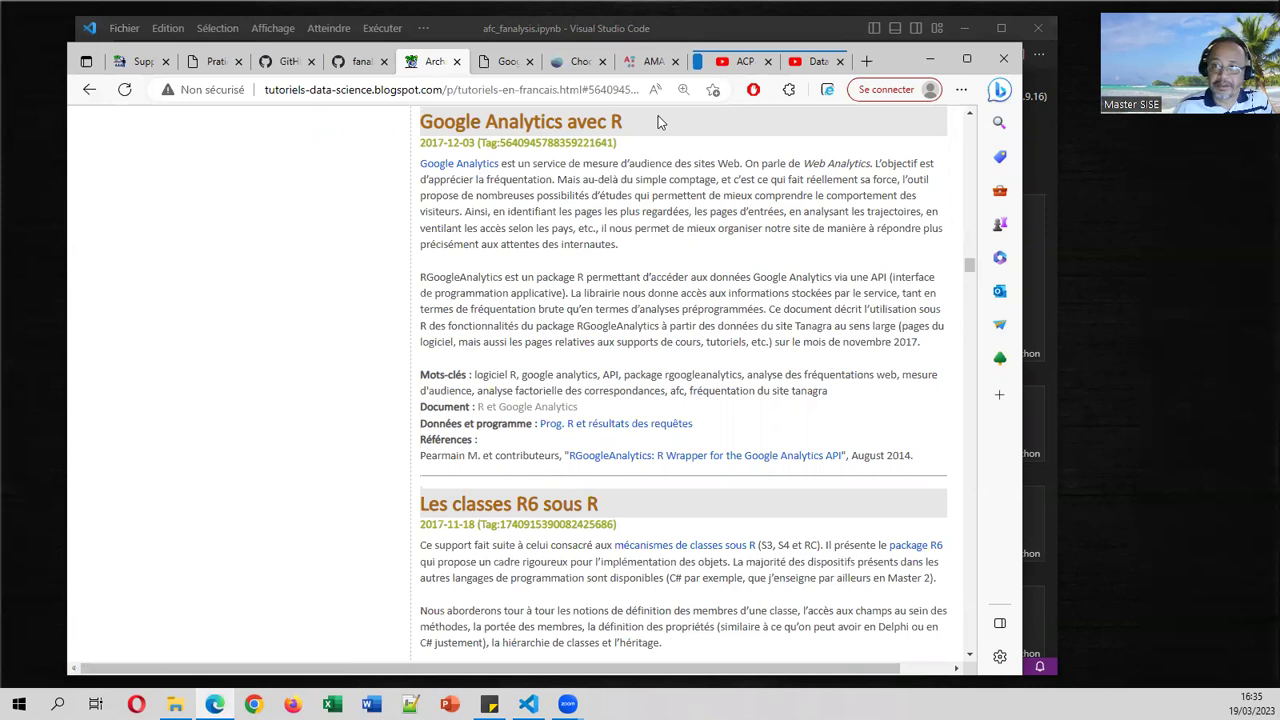
left_click(362, 61)
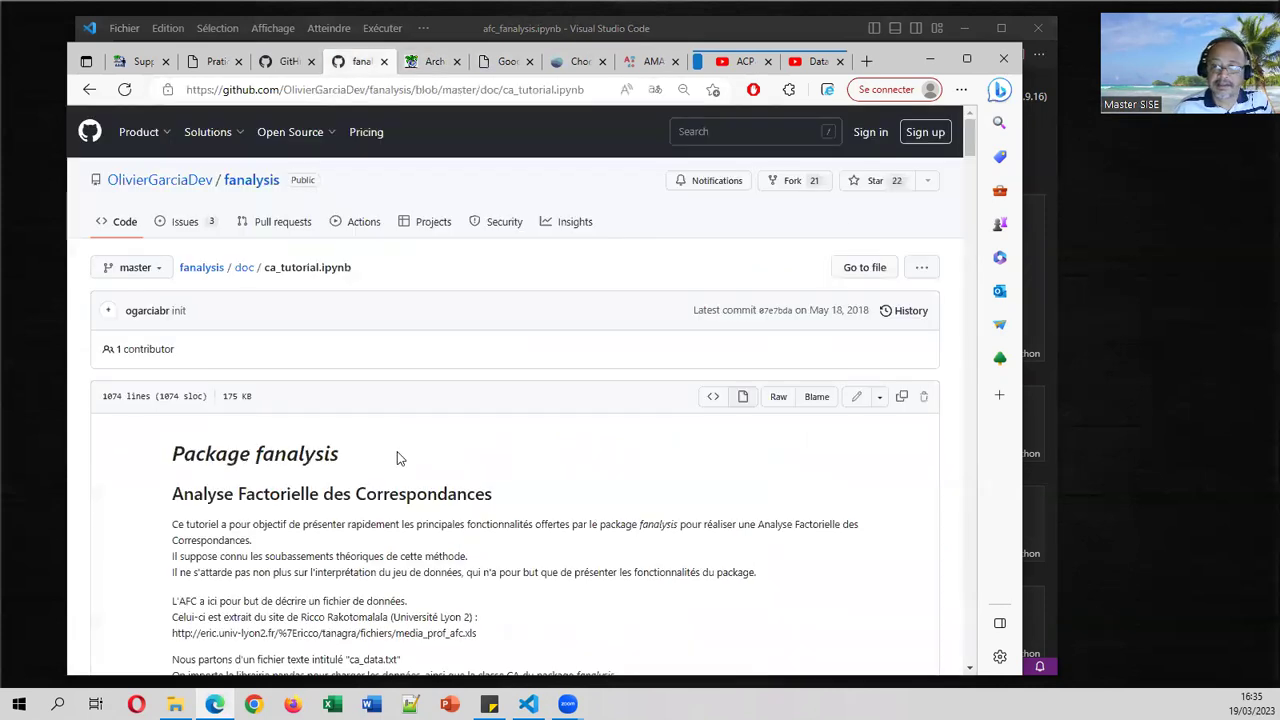
left_click(931, 61)
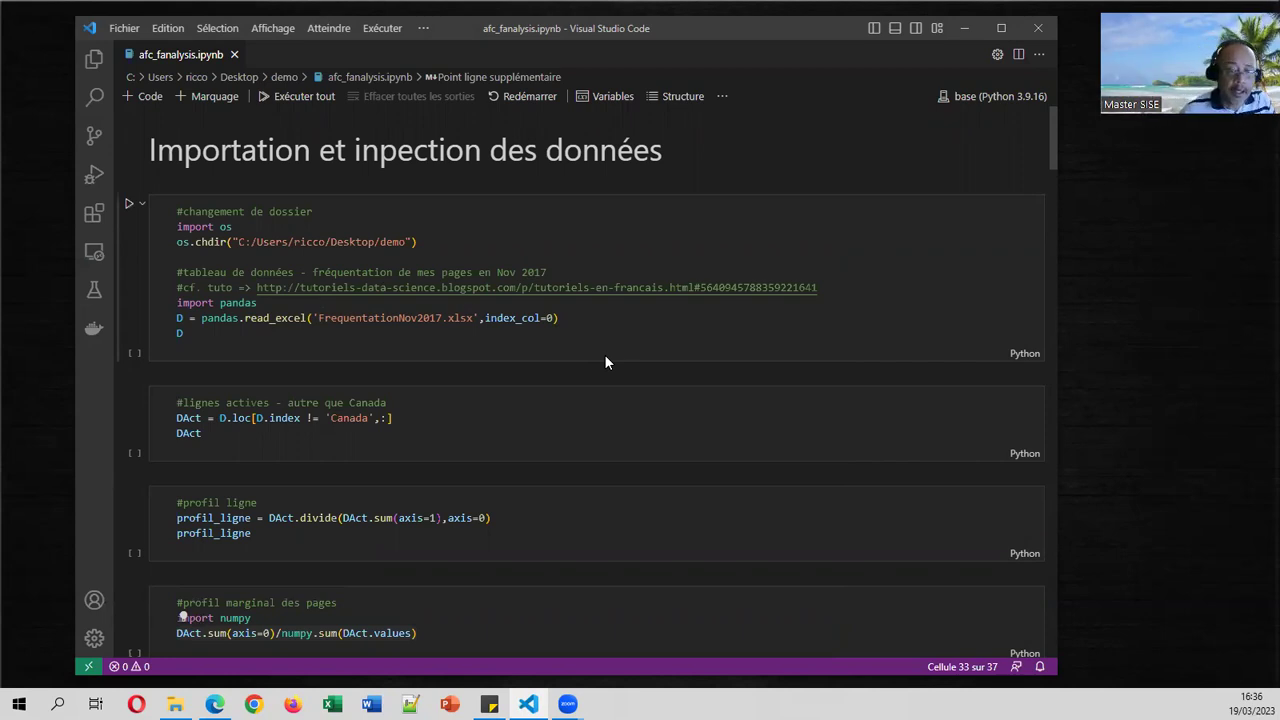
Step: Run the first notebook cell to set the demo working folder and load FrequentationNov2017.xlsx into the DataFrame D
left_click(129, 205)
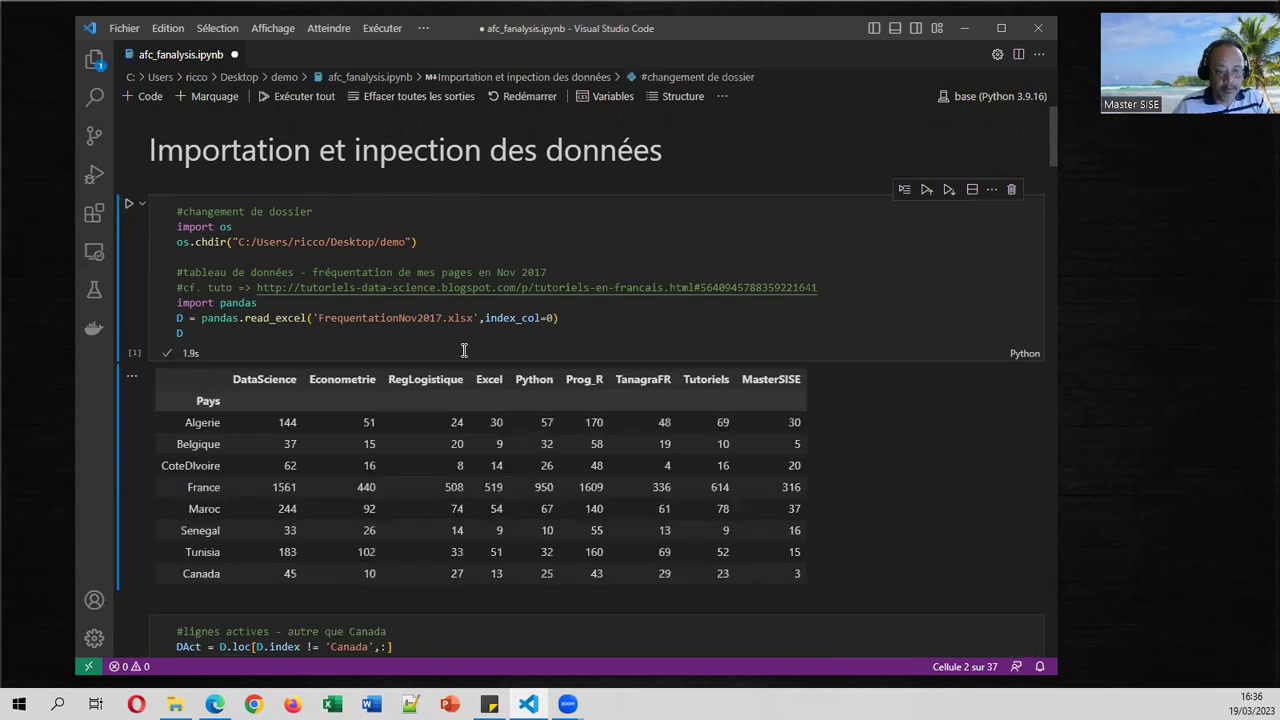
scroll(550, 400, "down", 1)
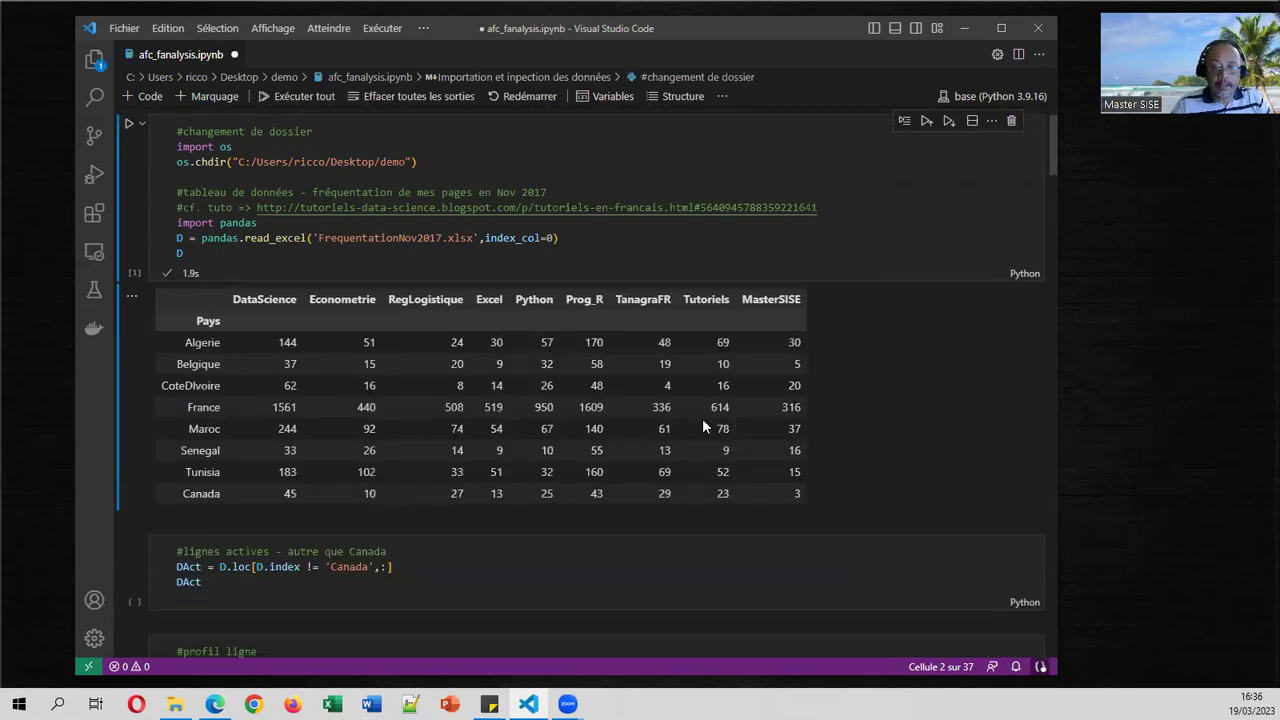
scroll(705, 408, "down", 1)
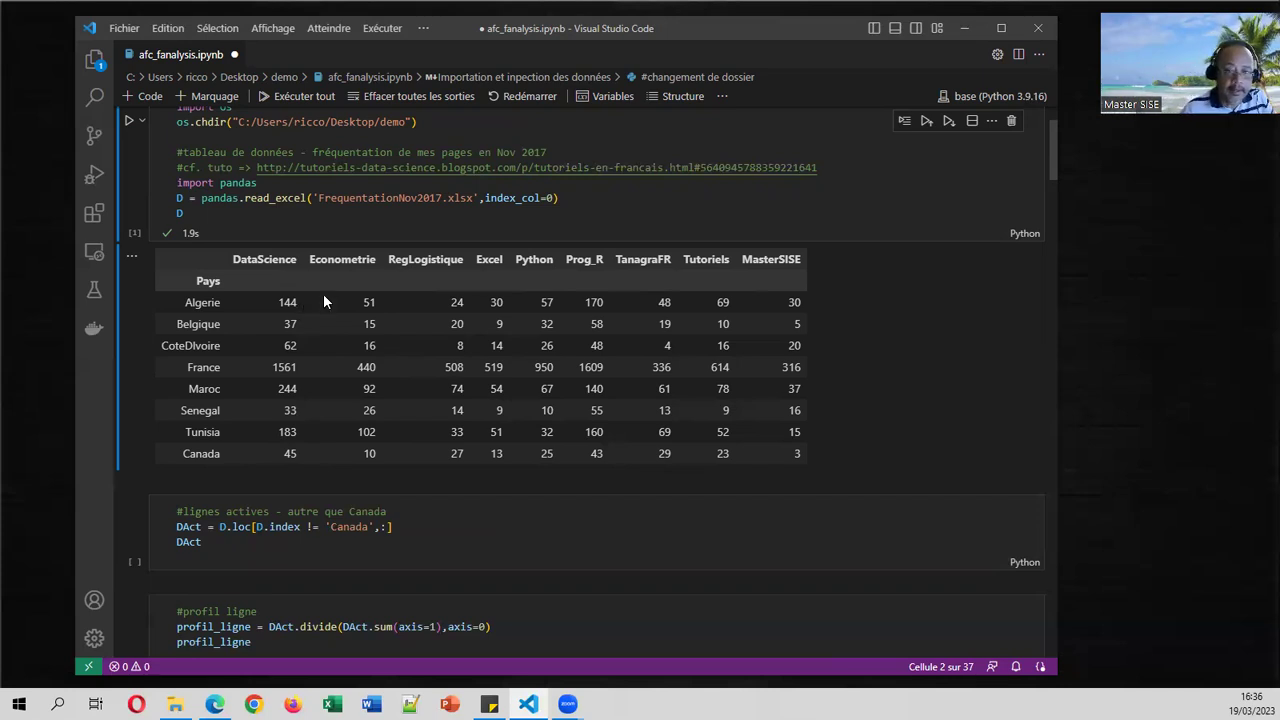
Step: Run the active rows cell to build DAct from every country in D except Canada
scroll(323, 293, "down", 1)
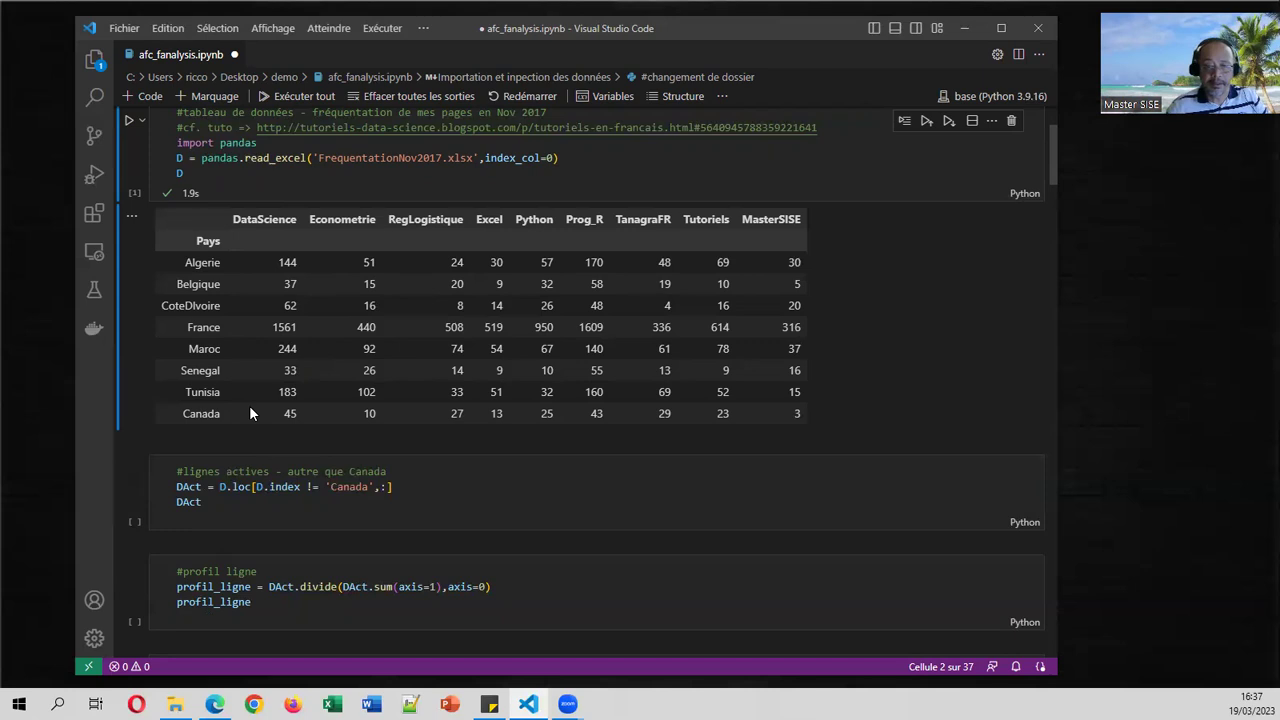
scroll(249, 405, "down", 2)
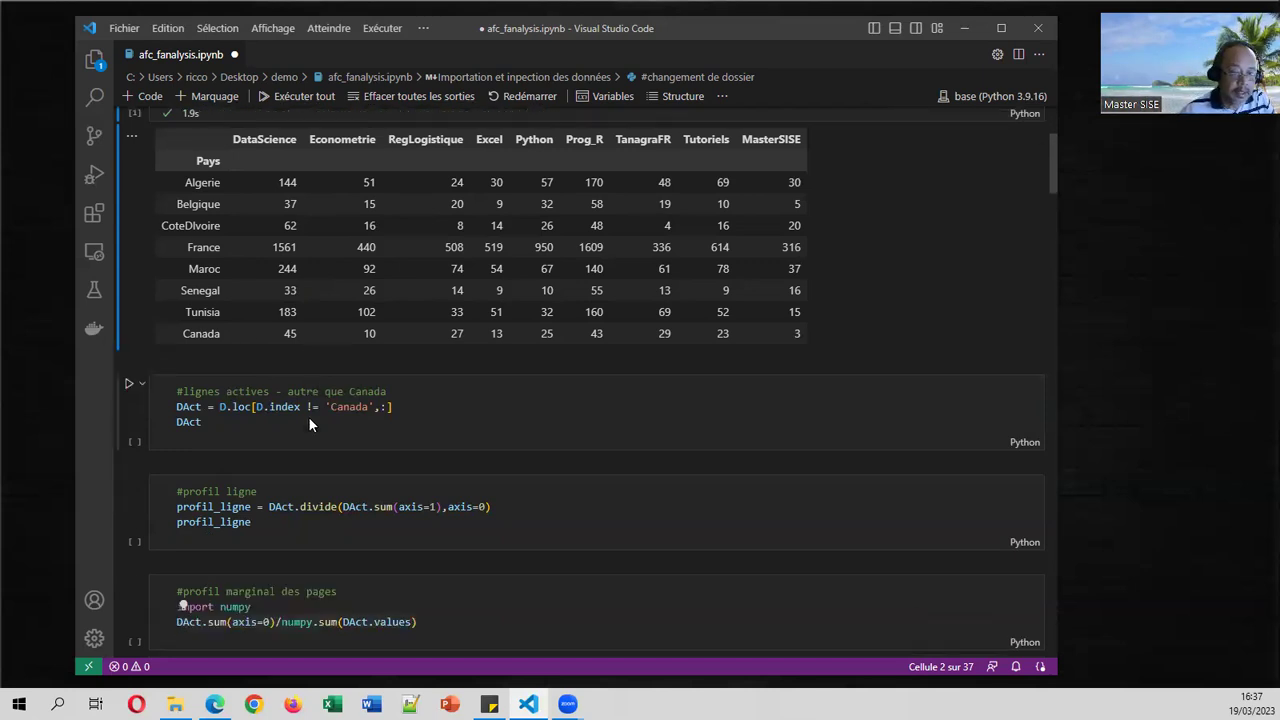
left_click(128, 387)
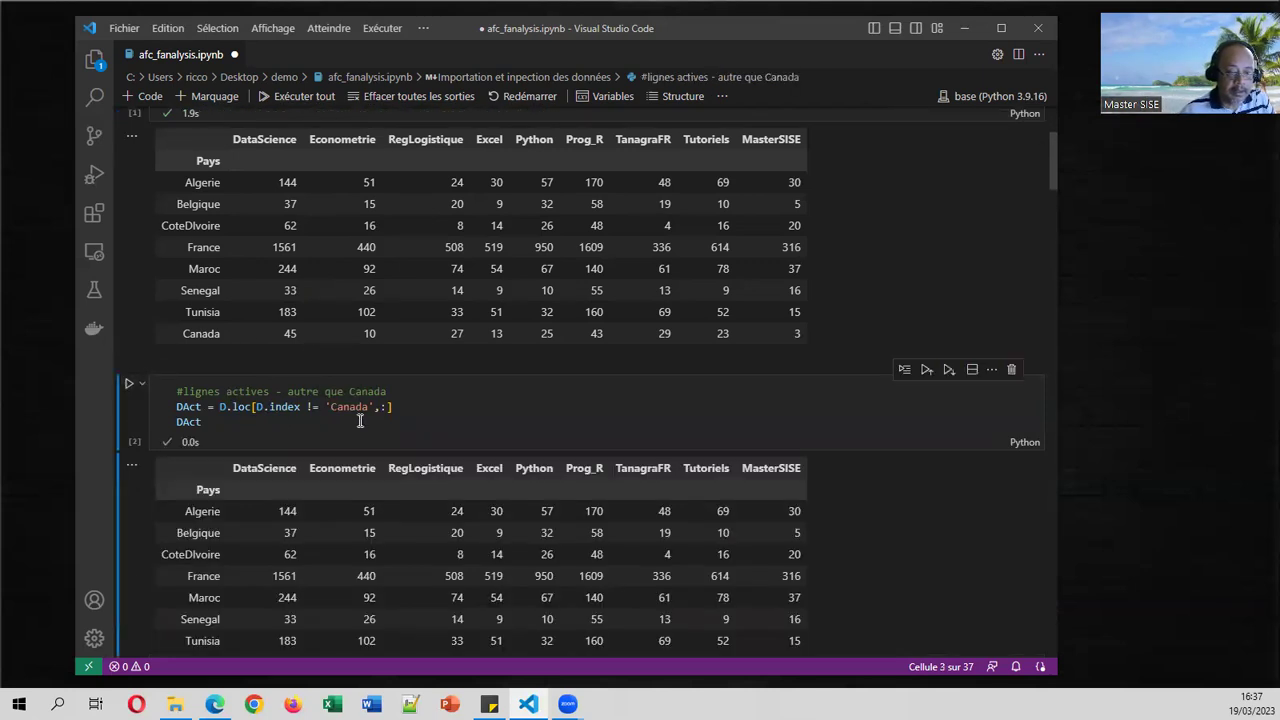
scroll(350, 425, "down", 2)
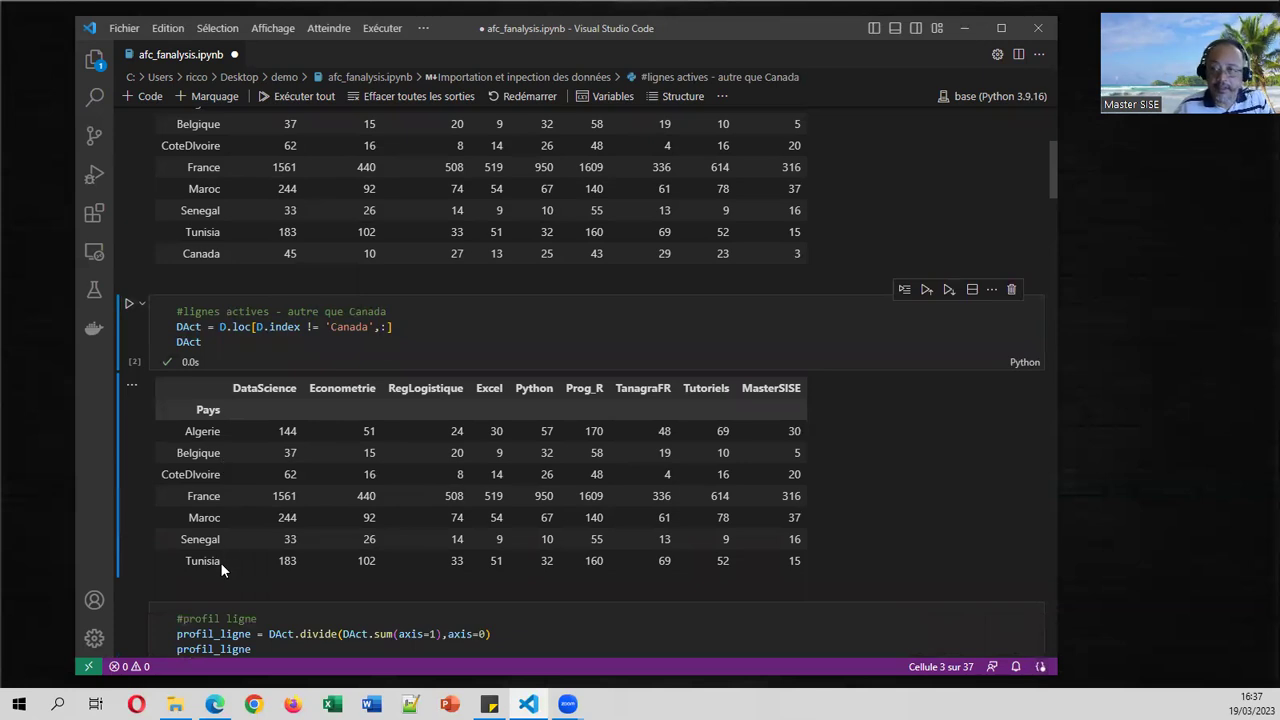
Step: Run the row profile cell to divide DAct by its row sums into profil_ligne, and review the country profiles
scroll(733, 395, "down", 3)
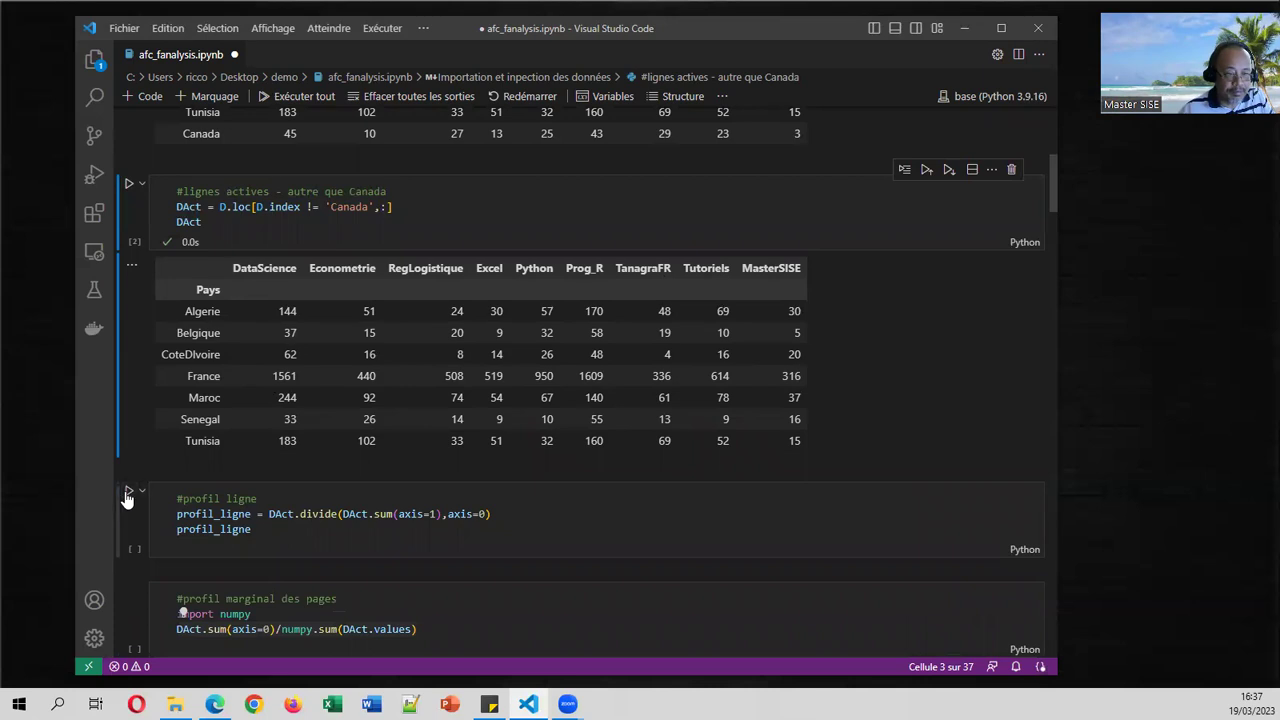
left_click(128, 491)
scroll(302, 455, "down", 3)
scroll(304, 455, "down", 2)
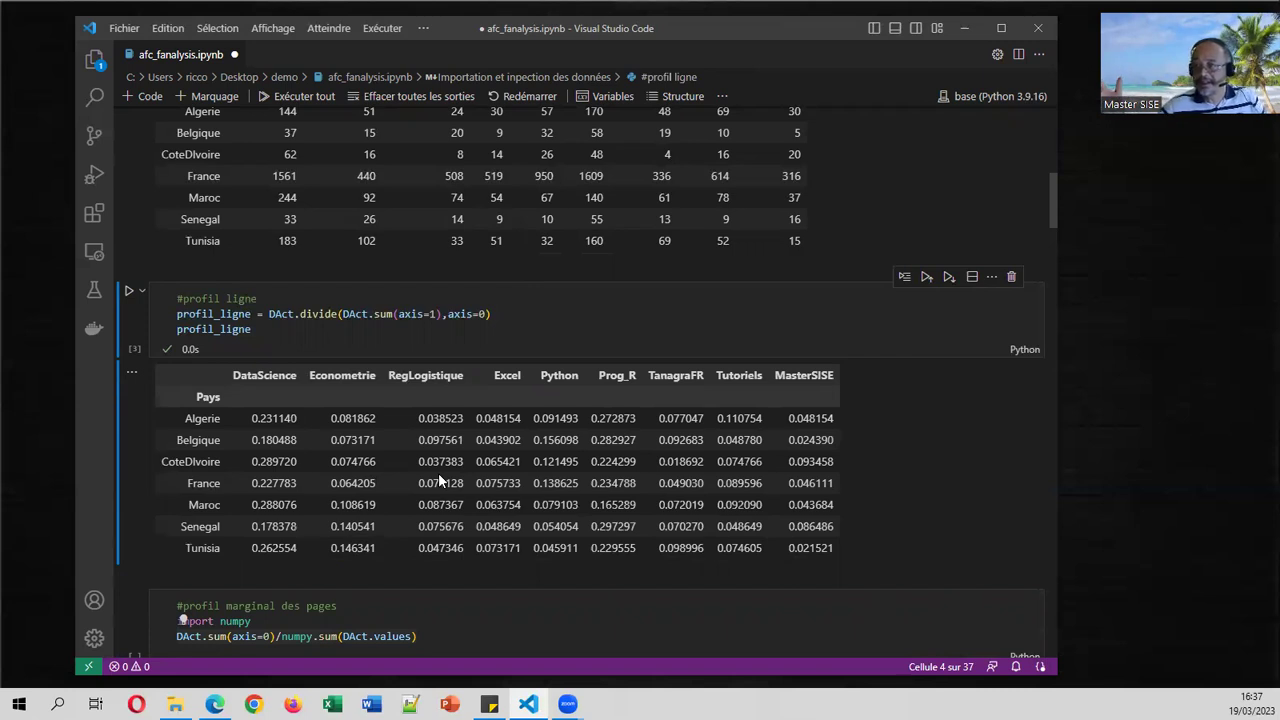
scroll(370, 476, "down", 1)
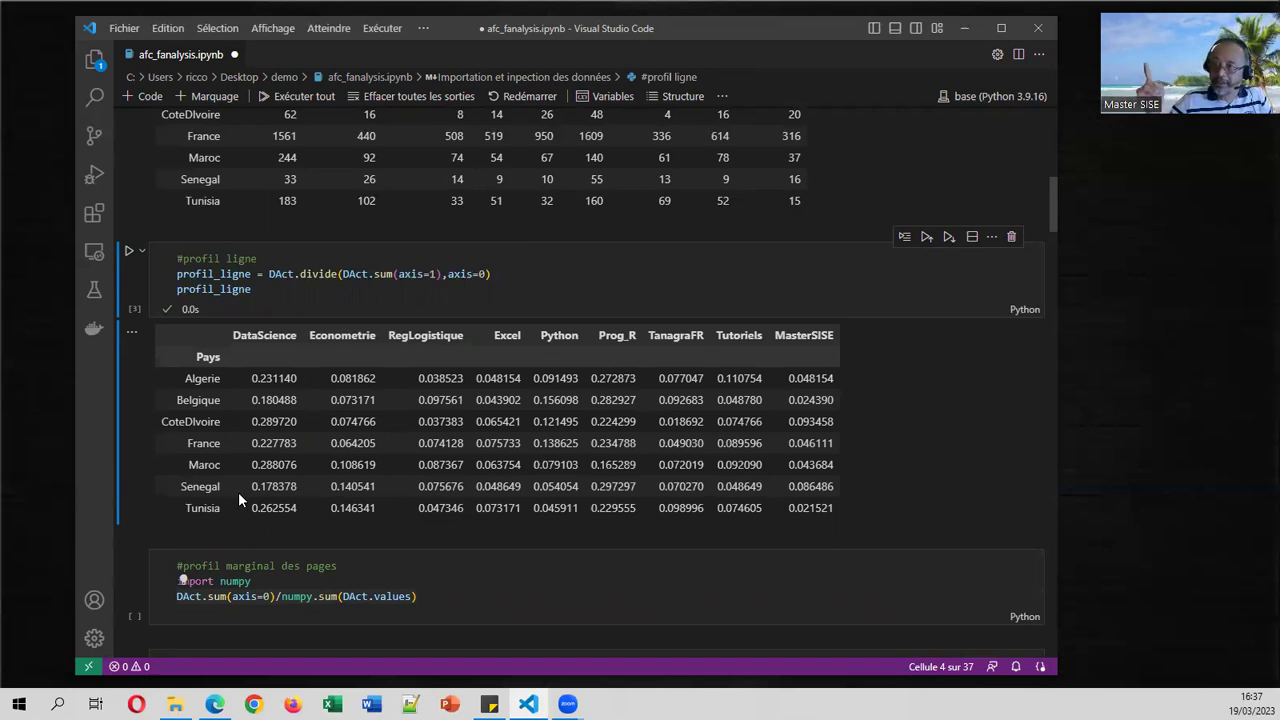
Step: Run the cell computing the marginal profile of the pages from DAct's column sums, and review its output
scroll(307, 456, "down", 2)
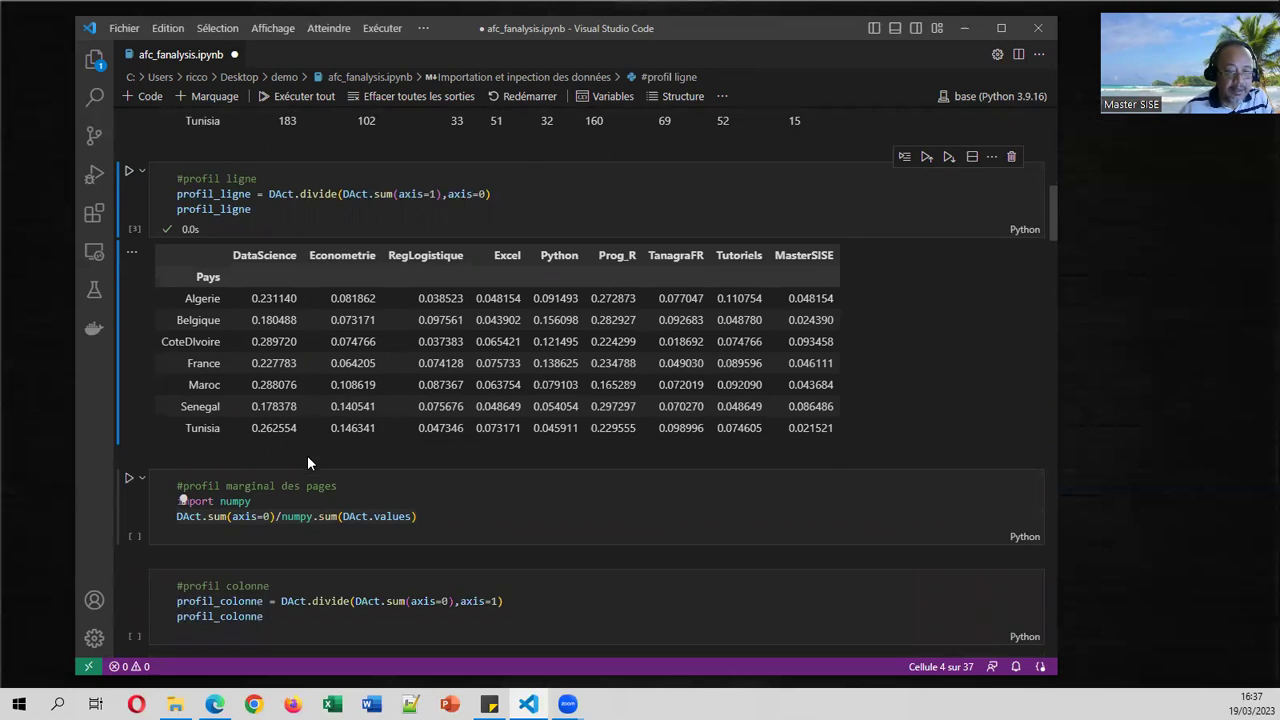
left_click(128, 478)
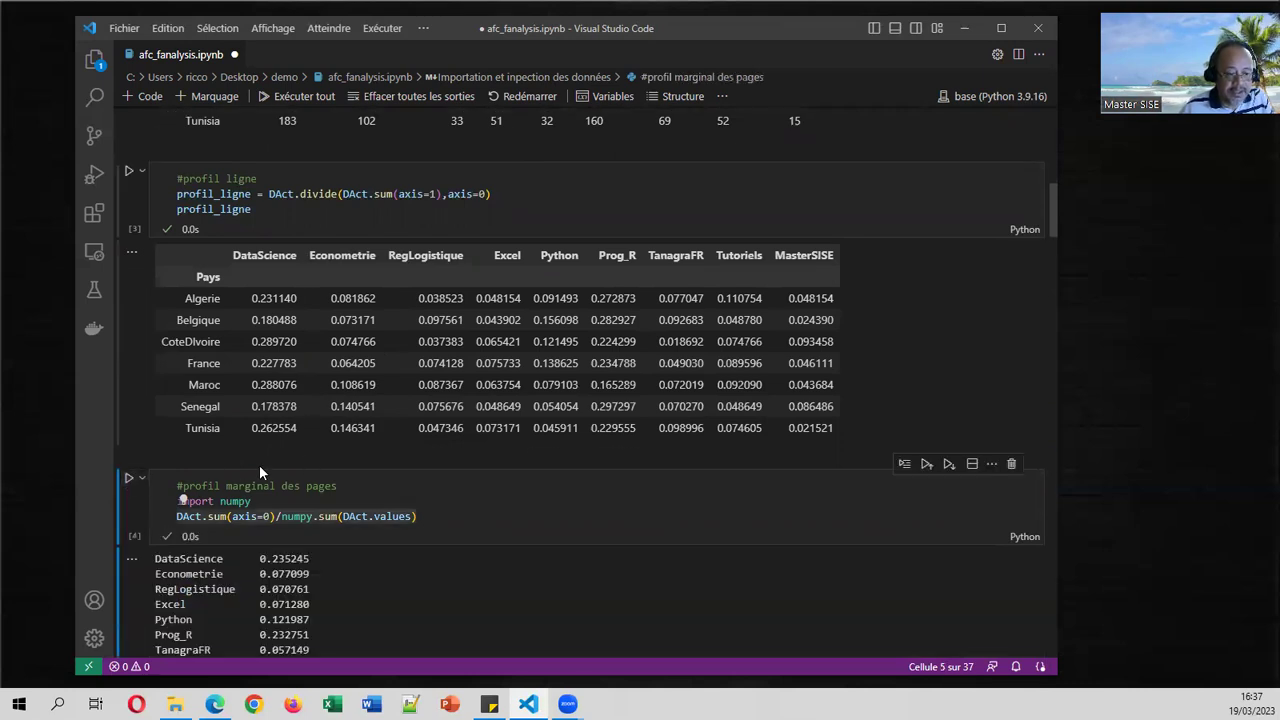
scroll(262, 464, "down", 2)
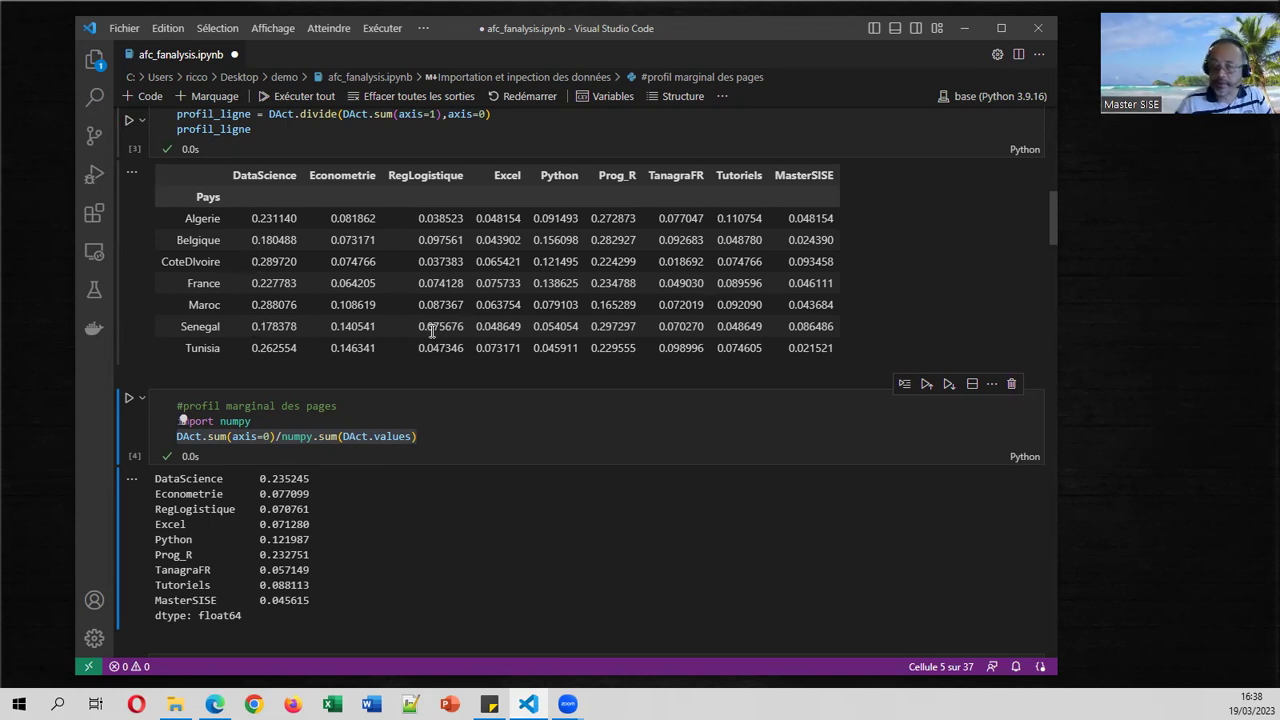
Step: Run the column profile cell to divide DAct by its column sums into profil_colonne
scroll(432, 332, "down", 4)
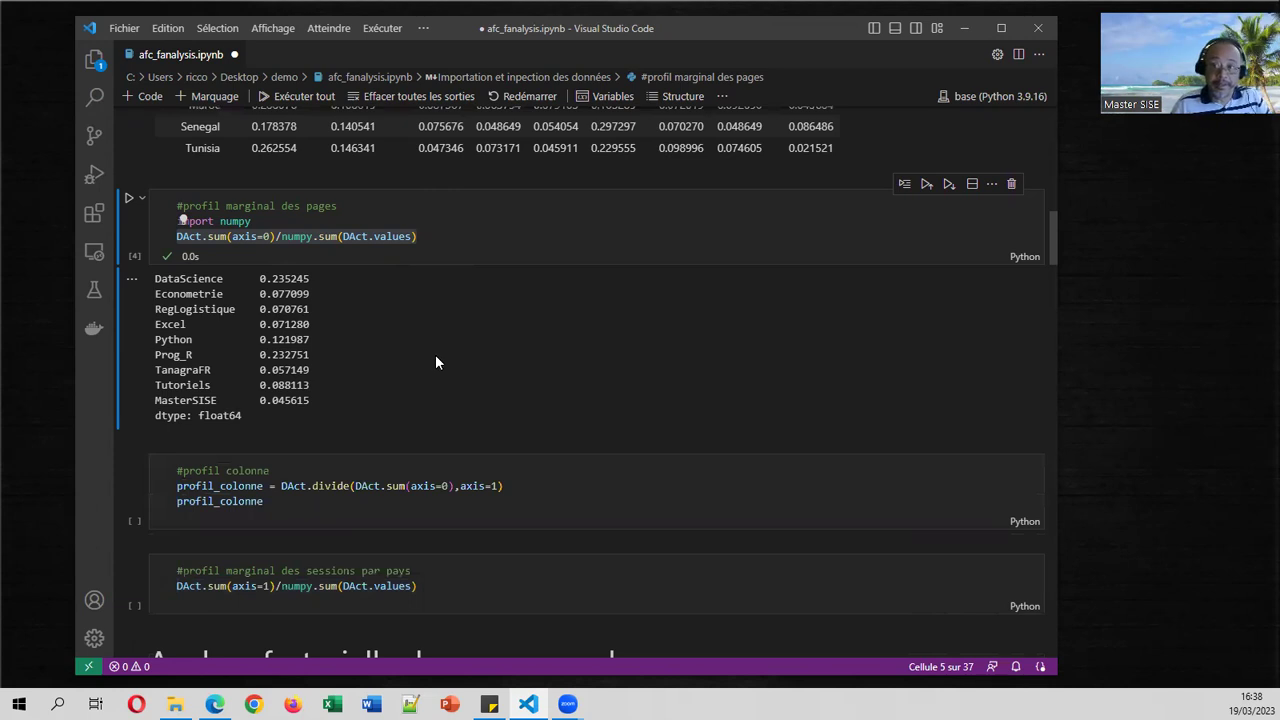
scroll(428, 360, "down", 2)
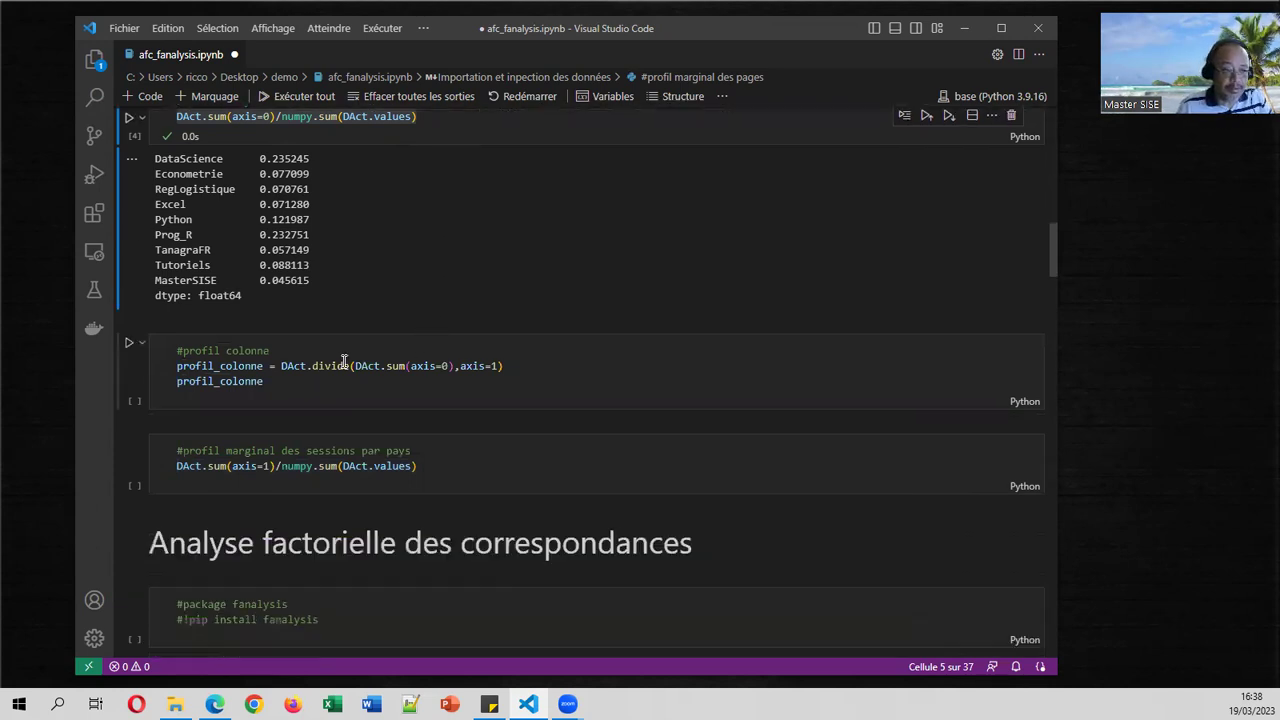
left_click(131, 345)
scroll(507, 324, "down", 1)
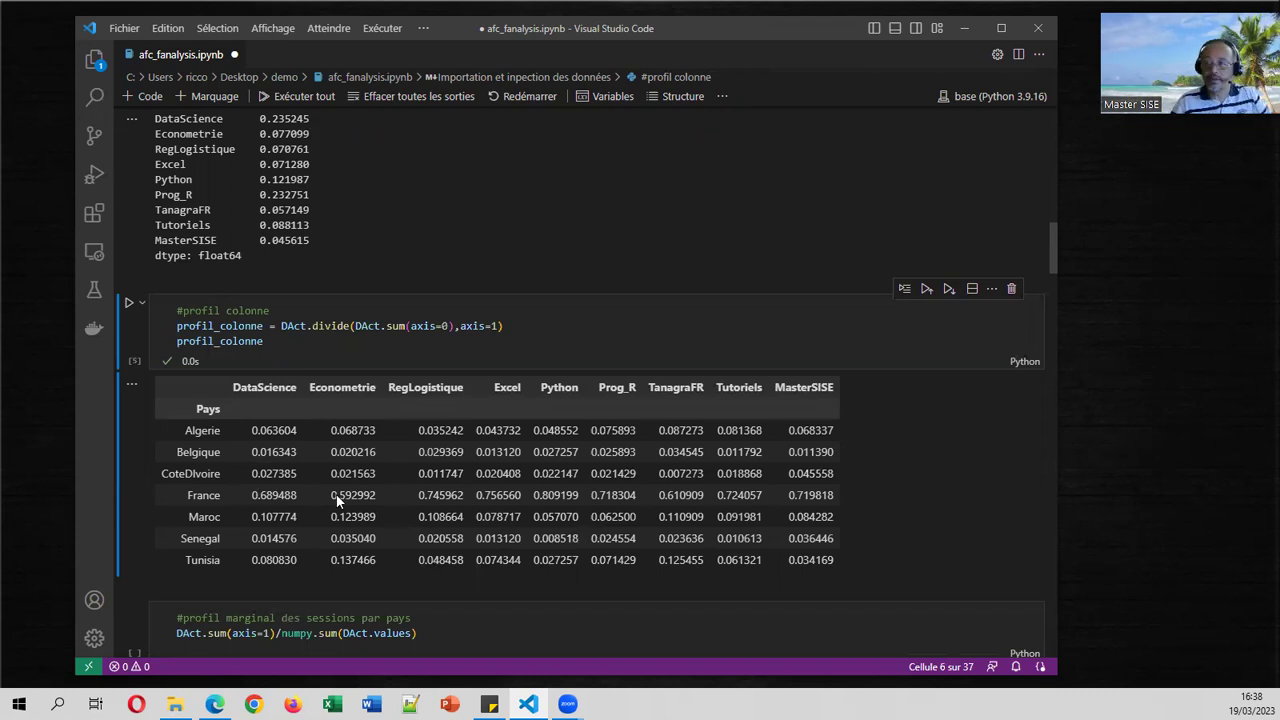
Step: Run the cell computing the marginal profile of sessions per country, and review it against the column profiles
scroll(352, 497, "down", 2)
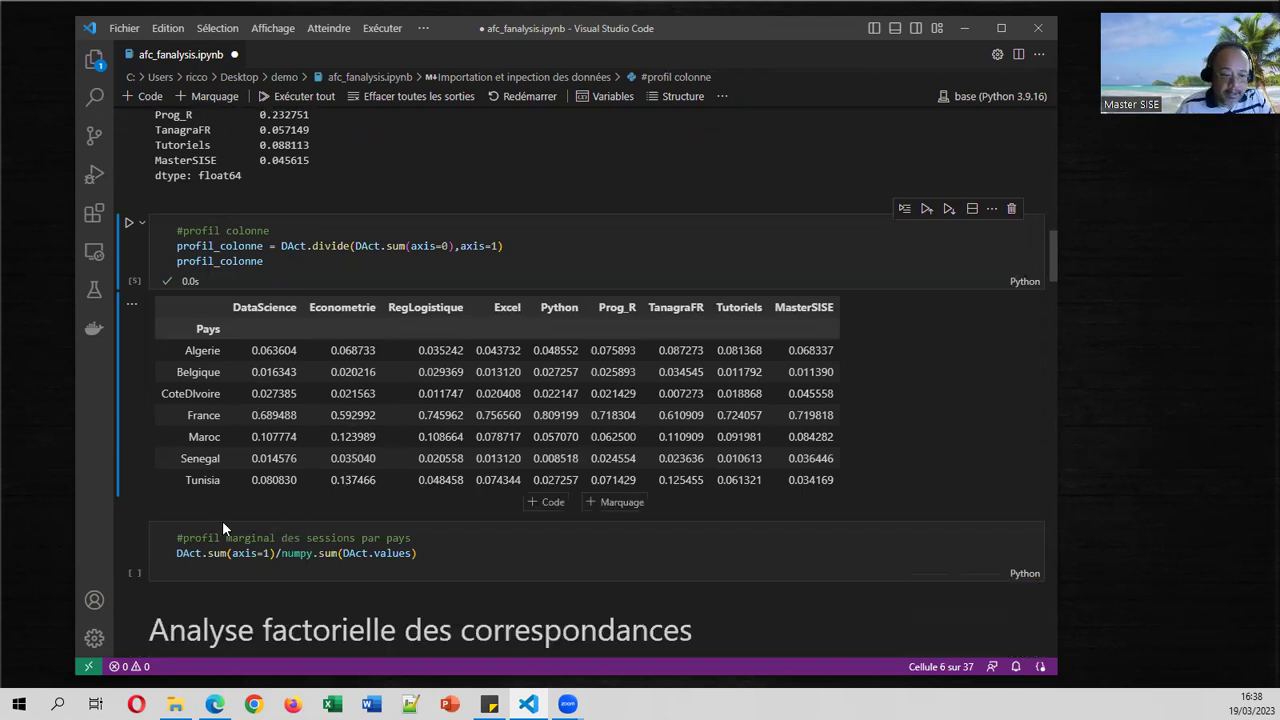
left_click(128, 532)
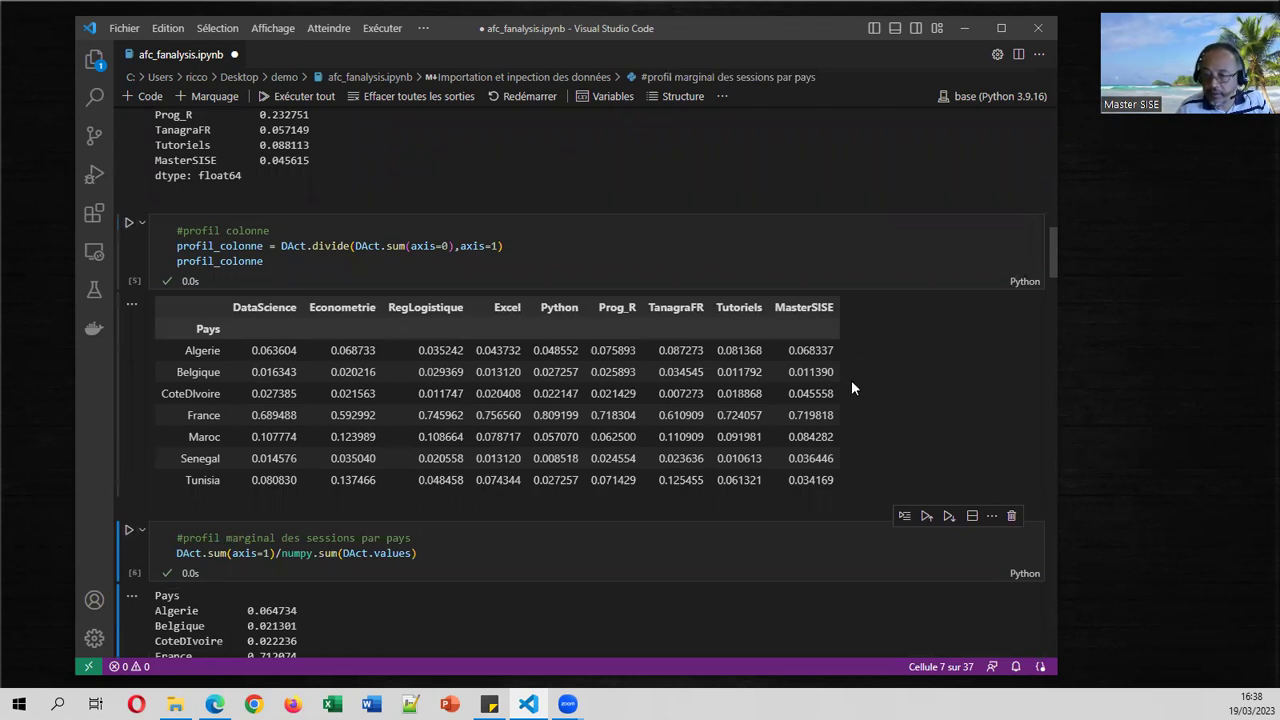
scroll(851, 410, "down", 2)
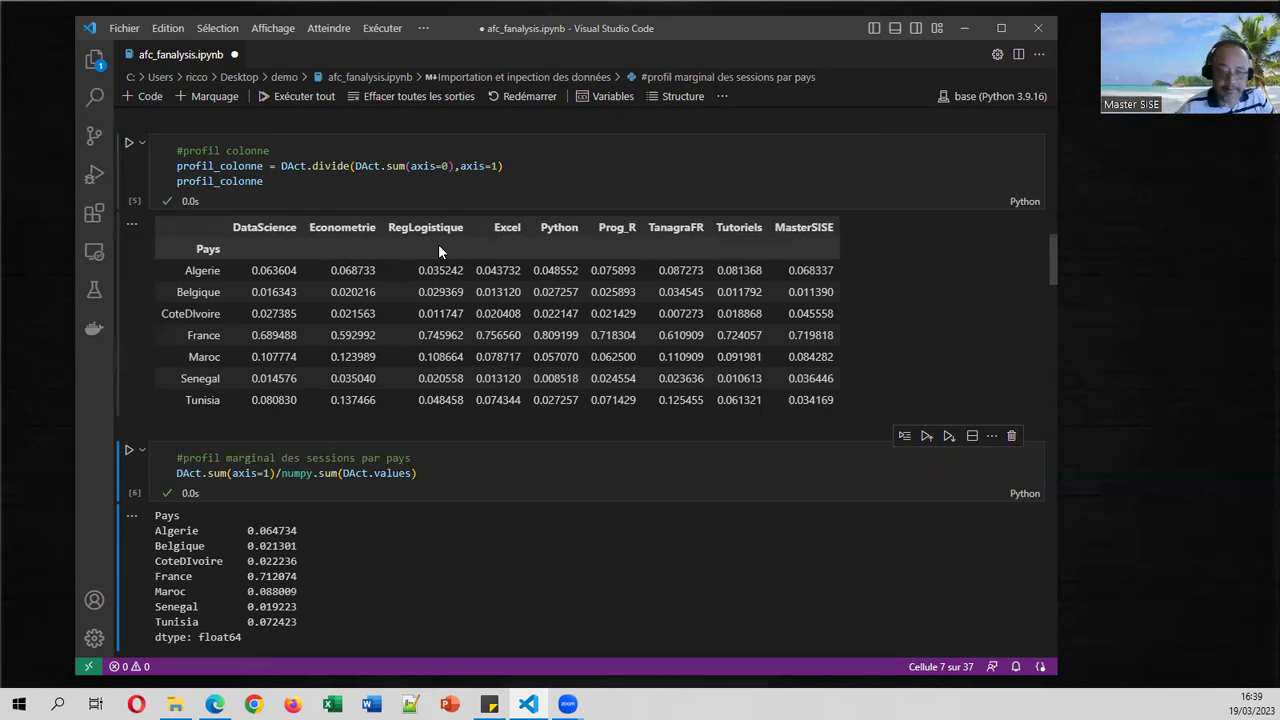
Step: From the correspondence analysis section, switch to the browser, review the fanalysis GitHub repository and ca_tutorial.ipynb, and return to the notebook
scroll(440, 246, "down", 5)
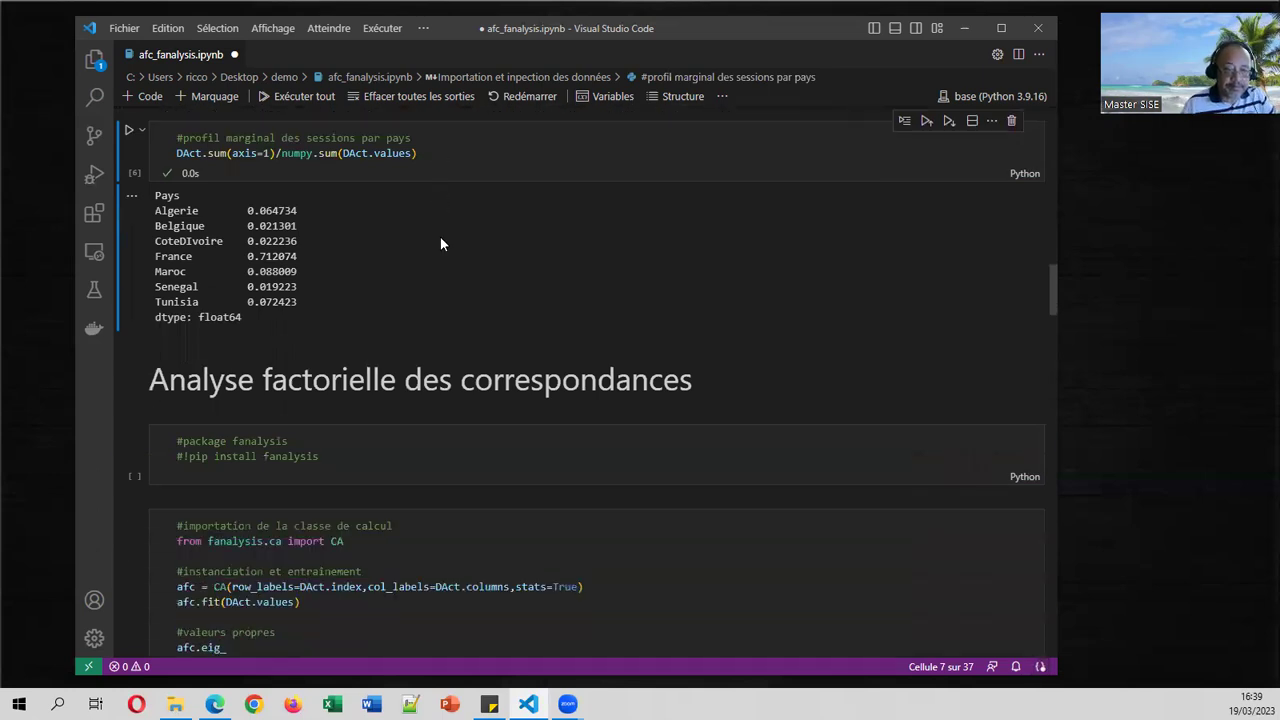
scroll(440, 243, "down", 3)
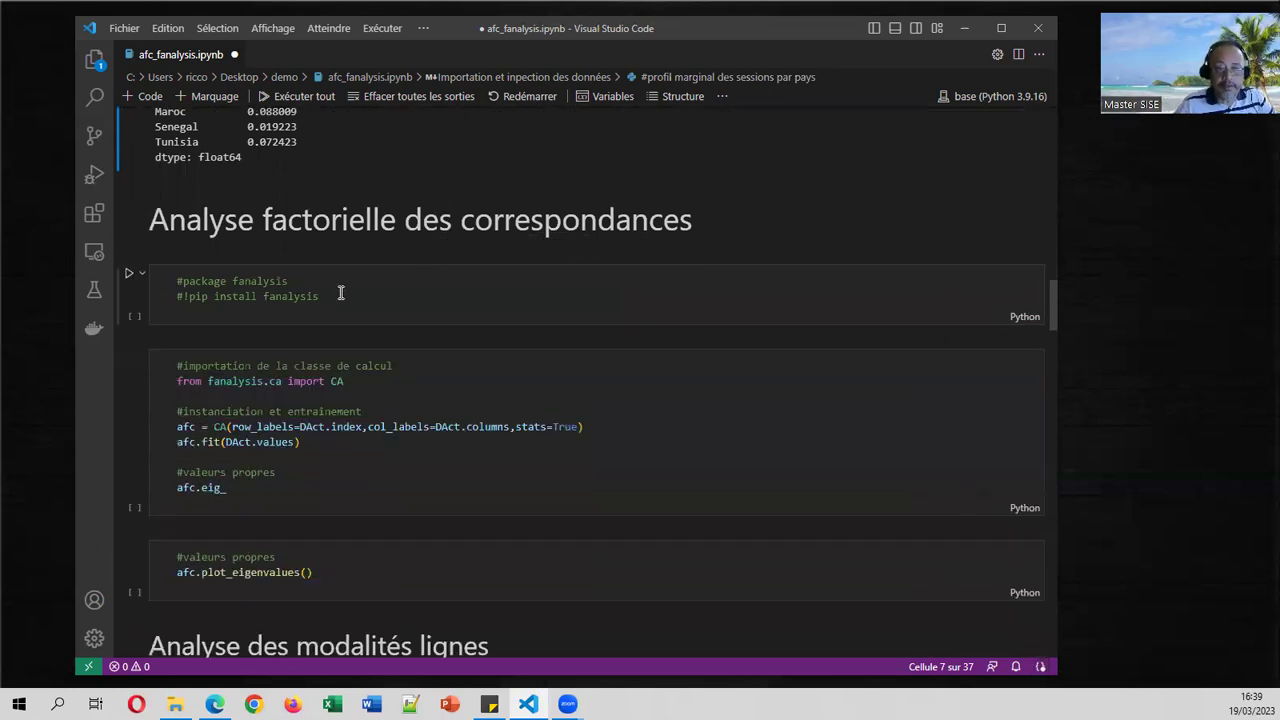
left_click(214, 704)
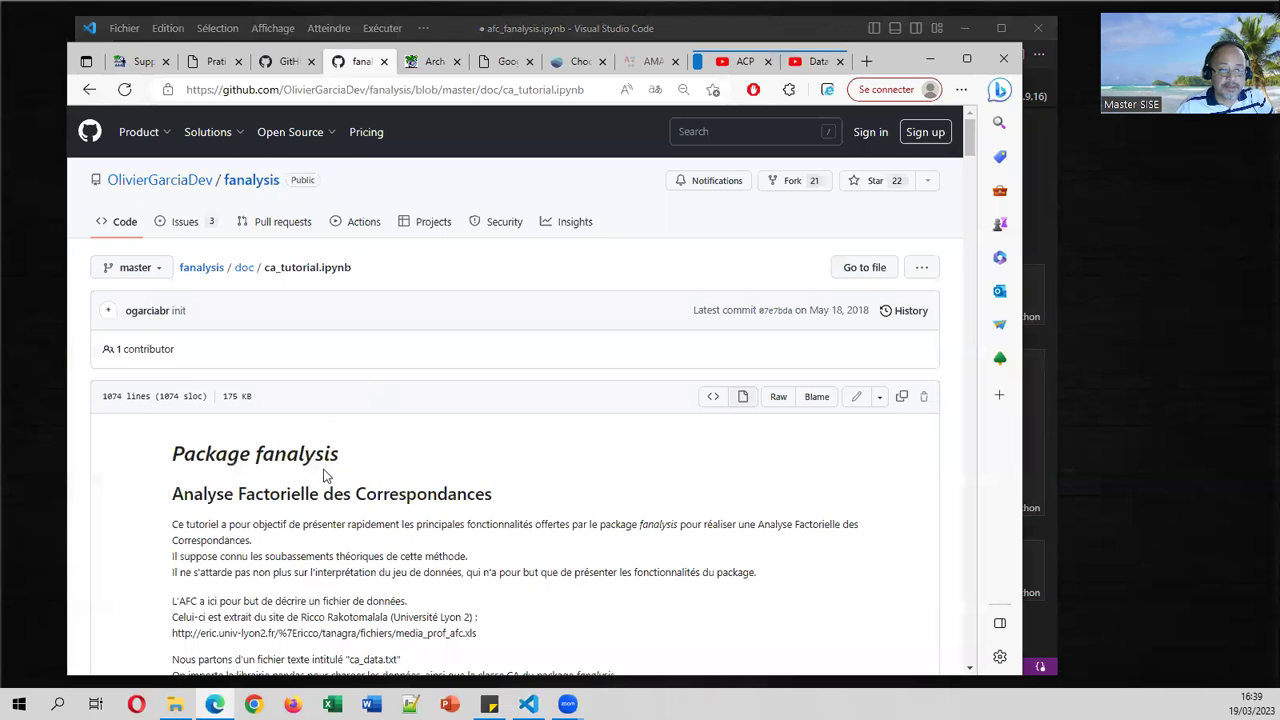
left_click(288, 61)
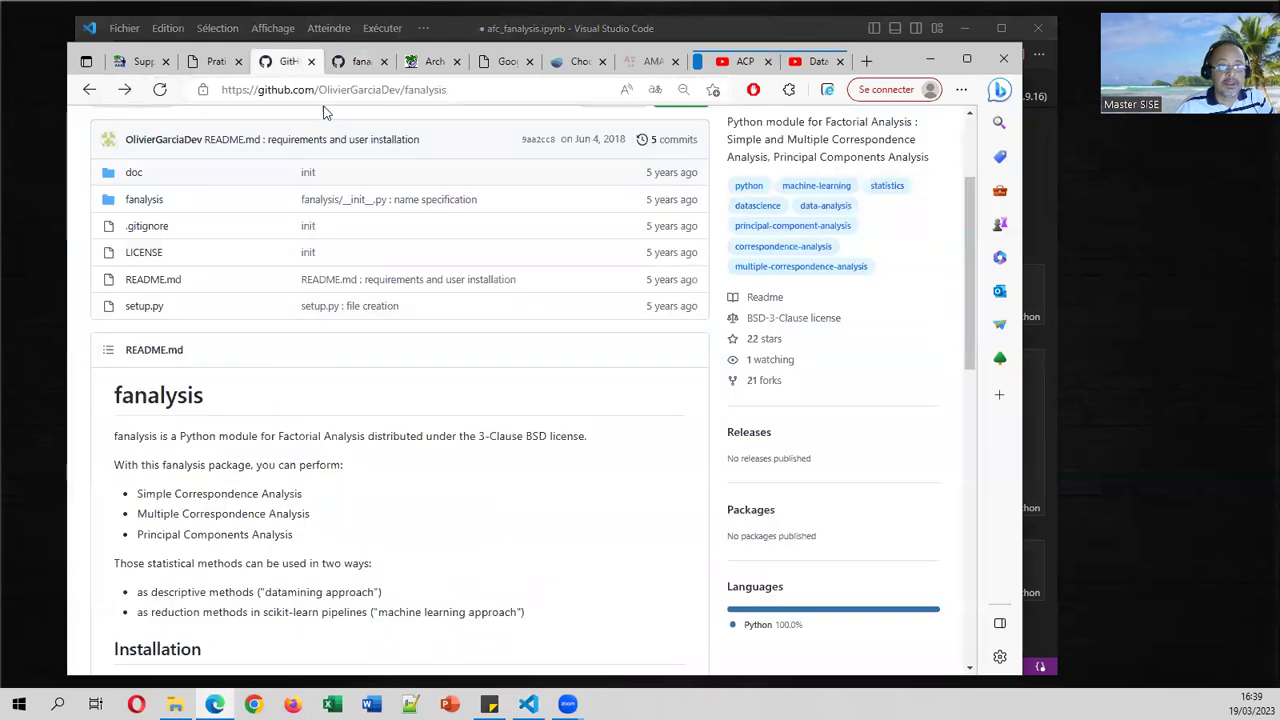
left_click(366, 64)
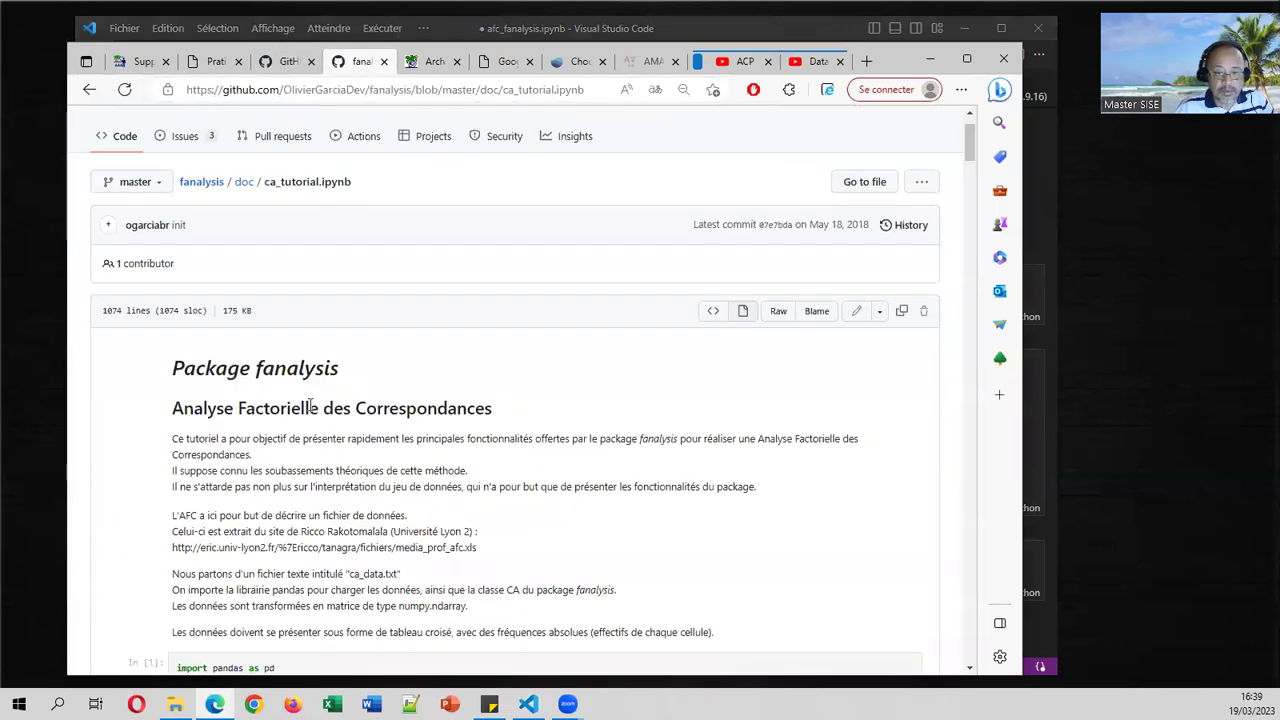
scroll(532, 402, "down", 4)
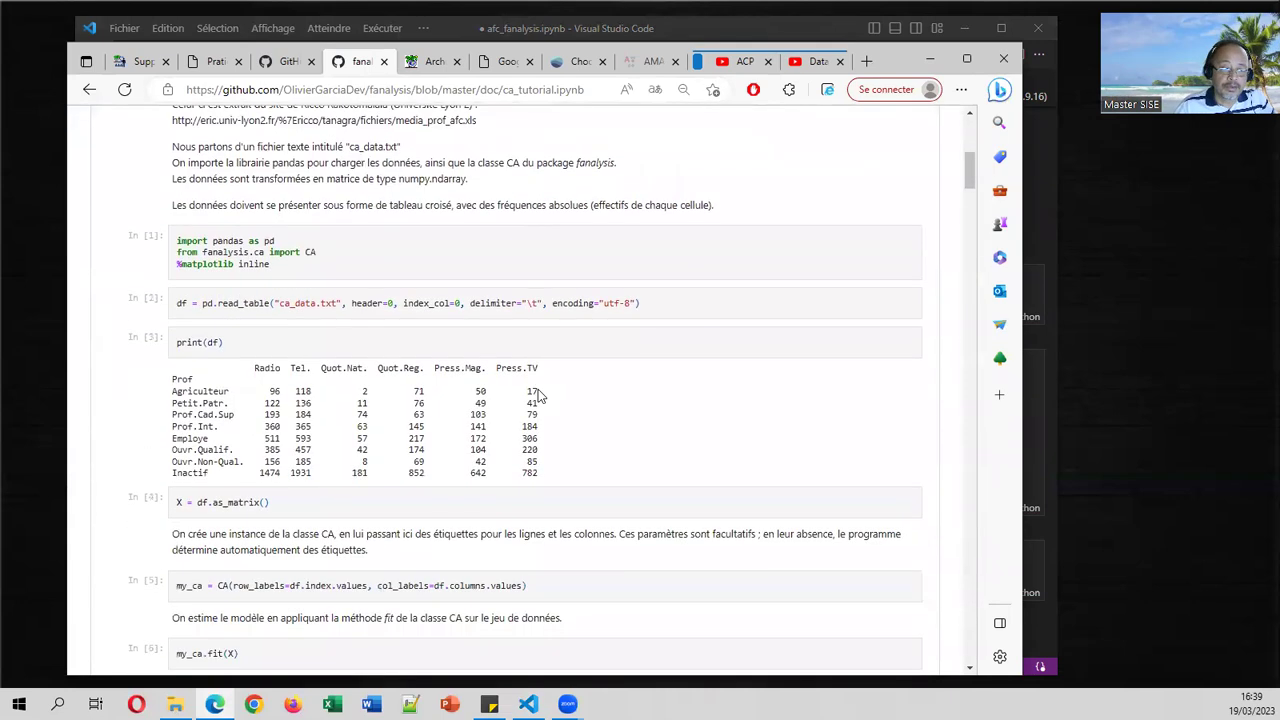
scroll(538, 395, "up", 1)
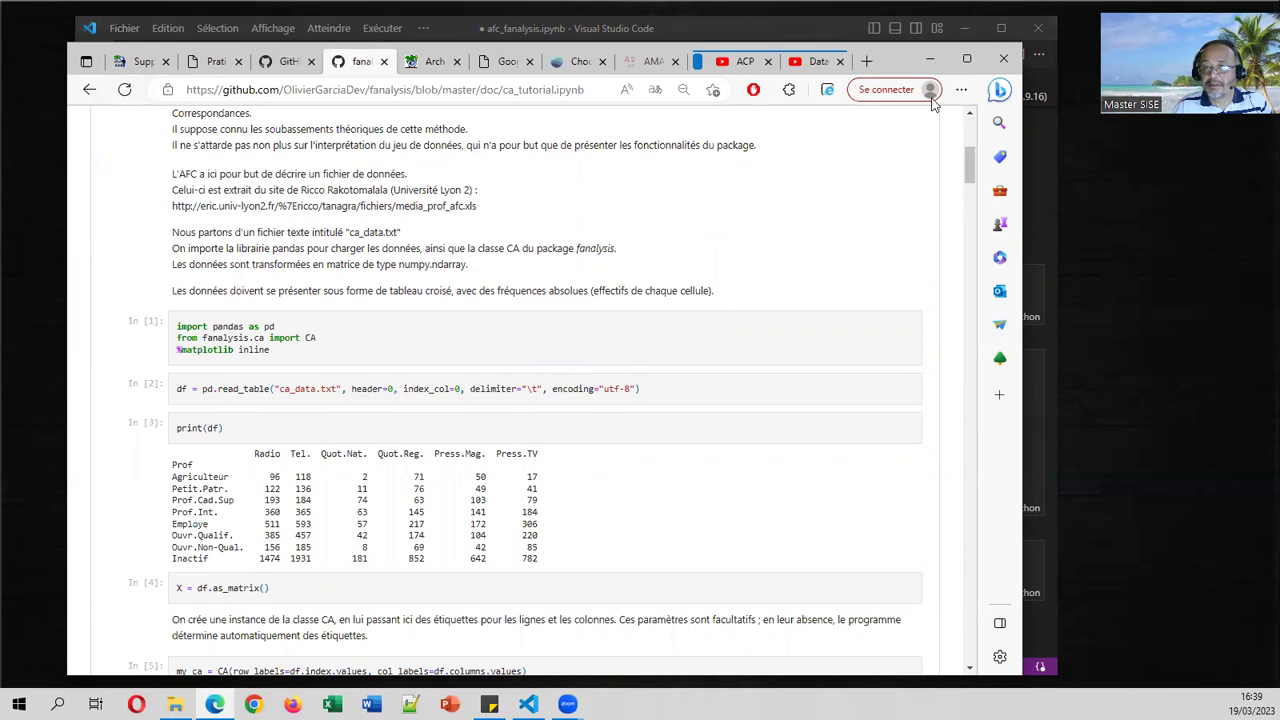
left_click(934, 57)
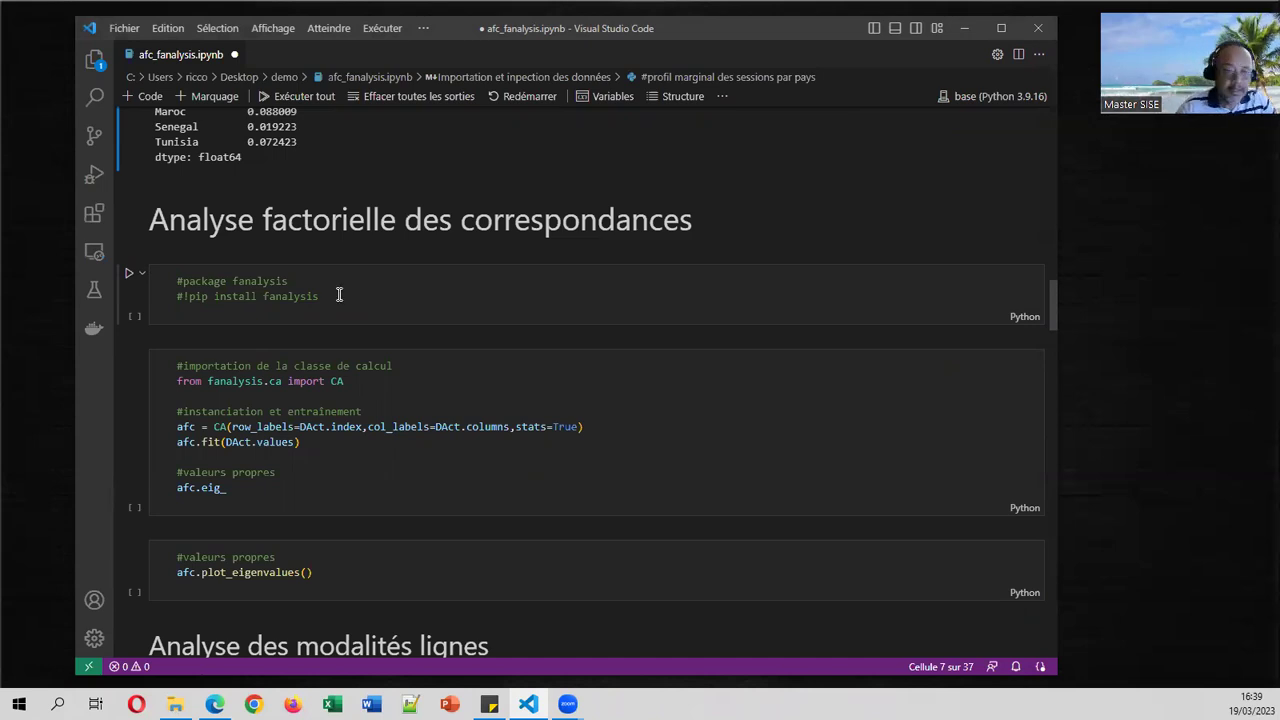
Step: Examine the CA import line in the correspondence analysis cell and look back at the DAct active data table
scroll(370, 381, "down", 1)
left_click(343, 301)
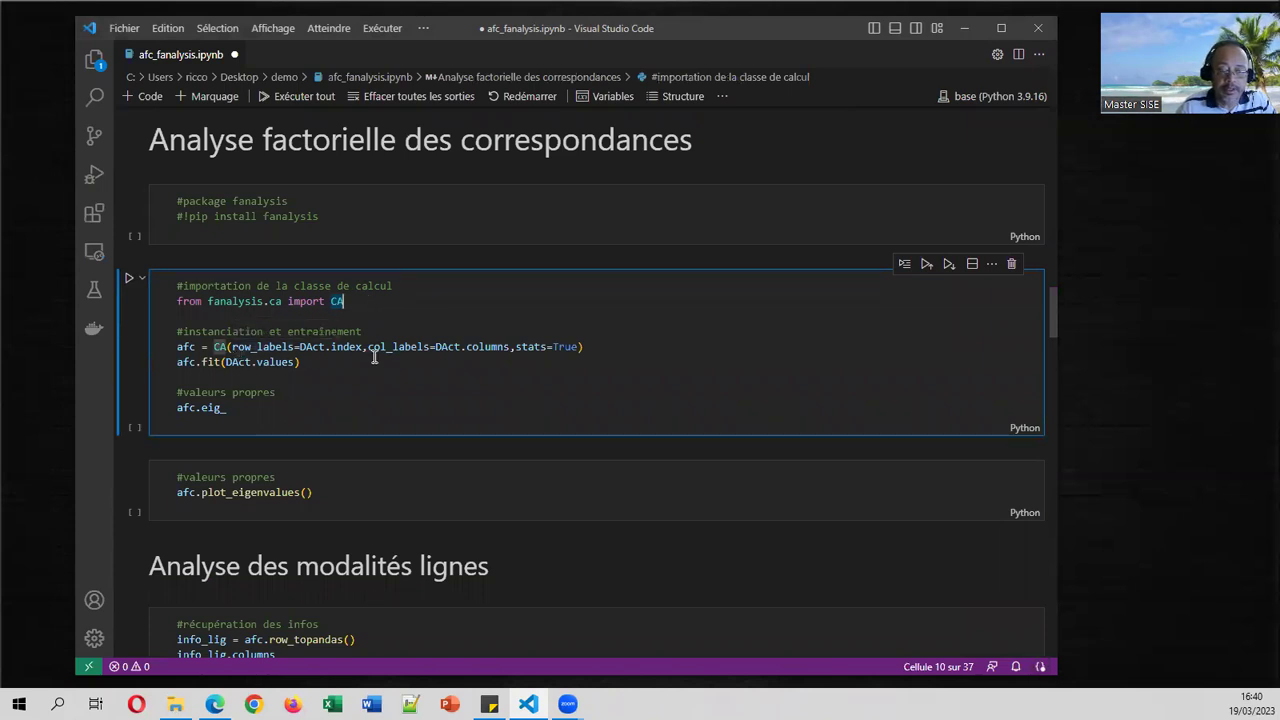
scroll(375, 355, "up", 20)
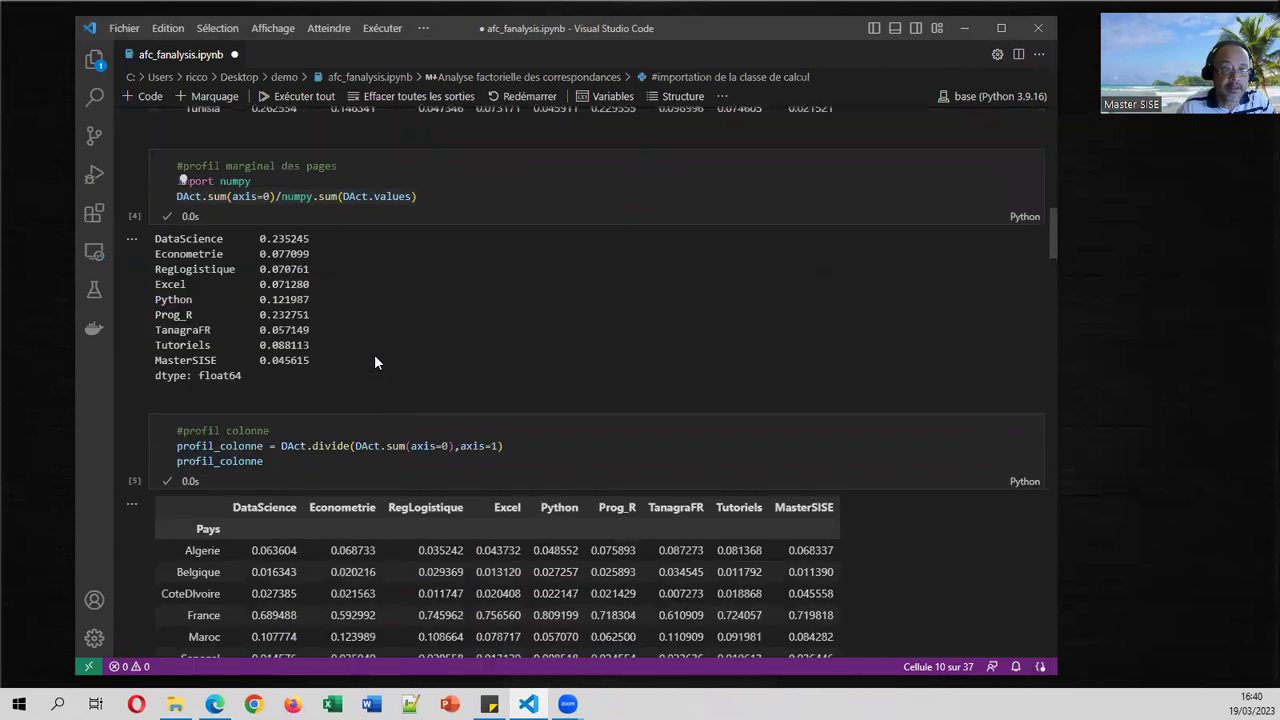
scroll(379, 351, "up", 2)
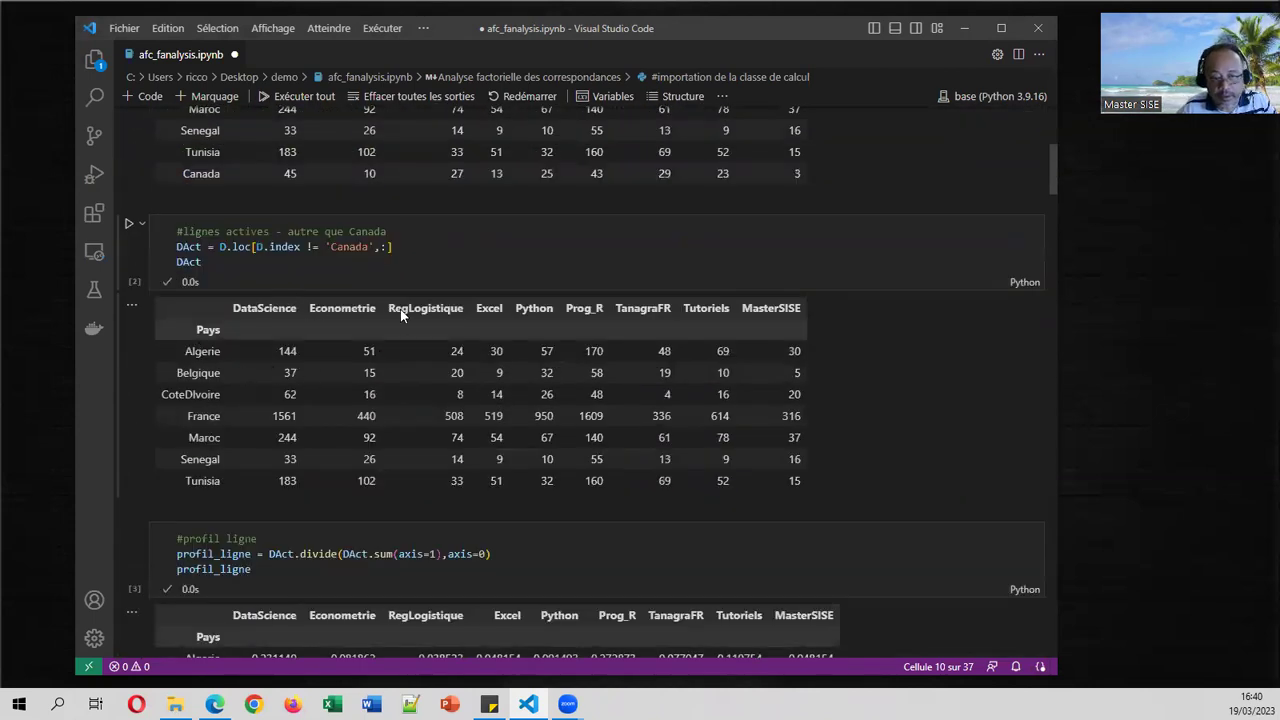
scroll(635, 384, "down", 4)
scroll(635, 384, "down", 15)
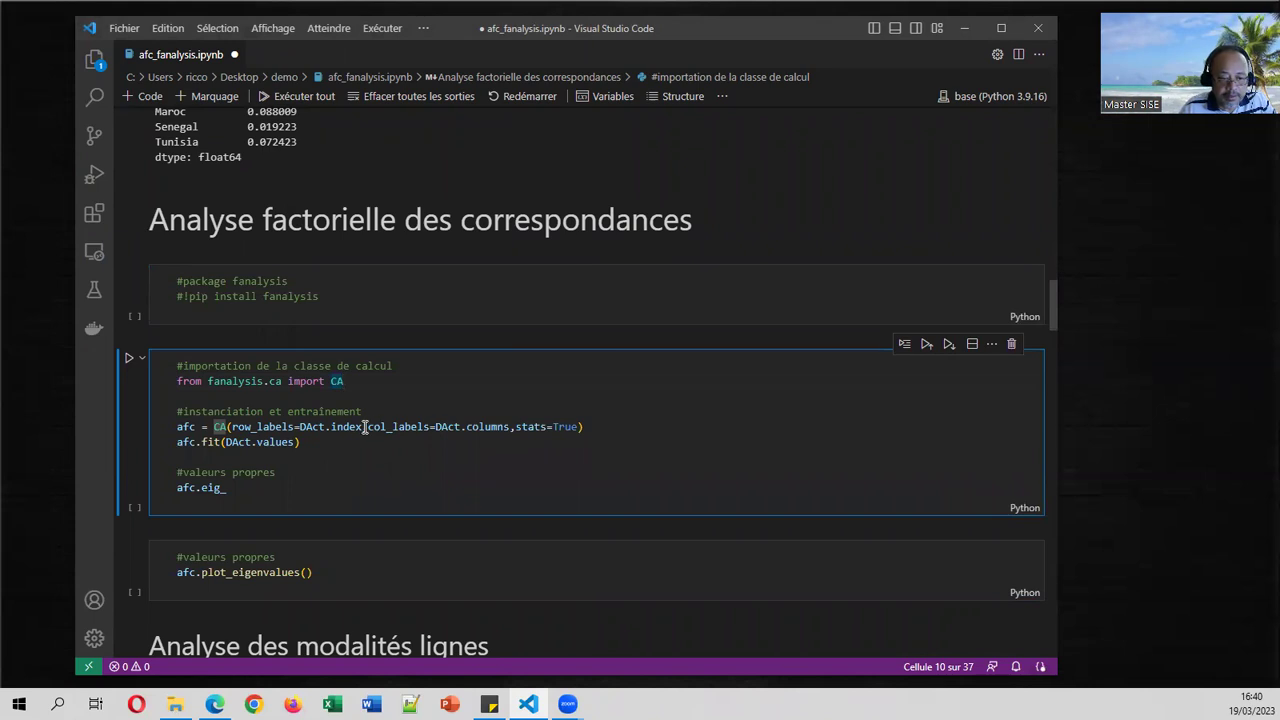
Step: Highlight the DAct.index and DAct.columns label arguments and the values passed to afc.fit to examine the CA setup
left_click_drag(362, 427, 298, 427)
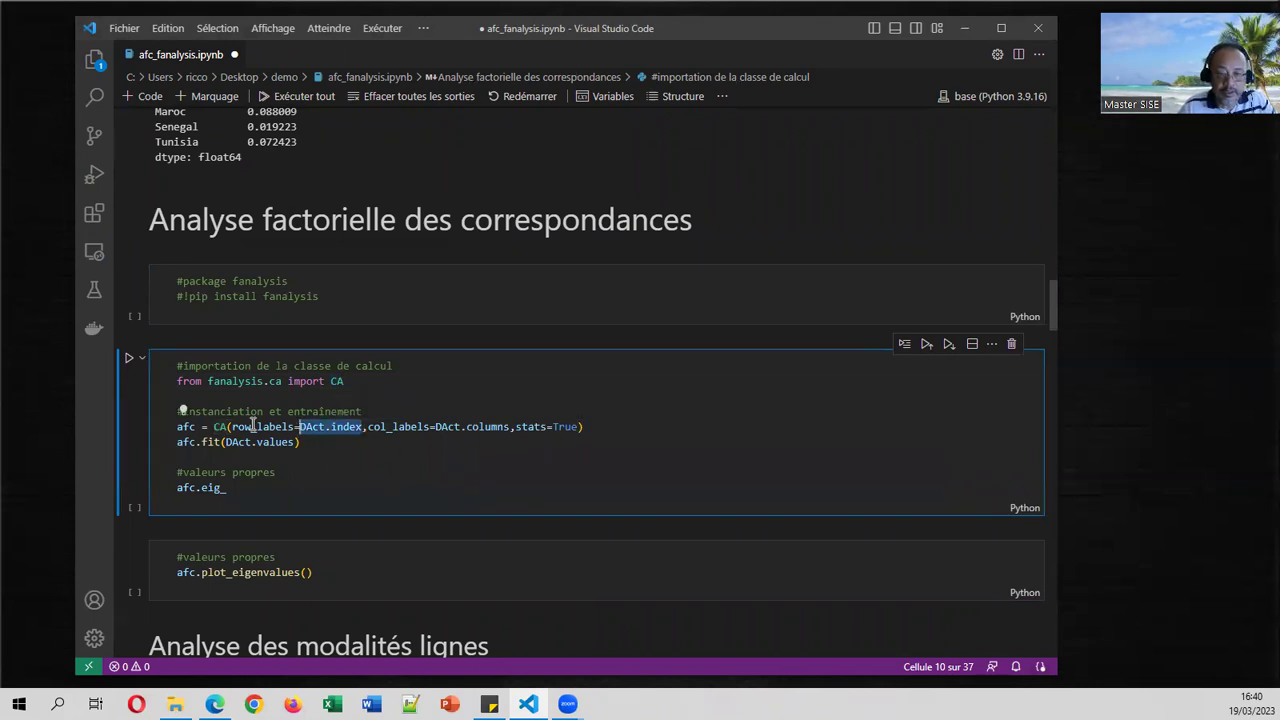
double_click(447, 427)
left_click_drag(469, 427, 514, 427)
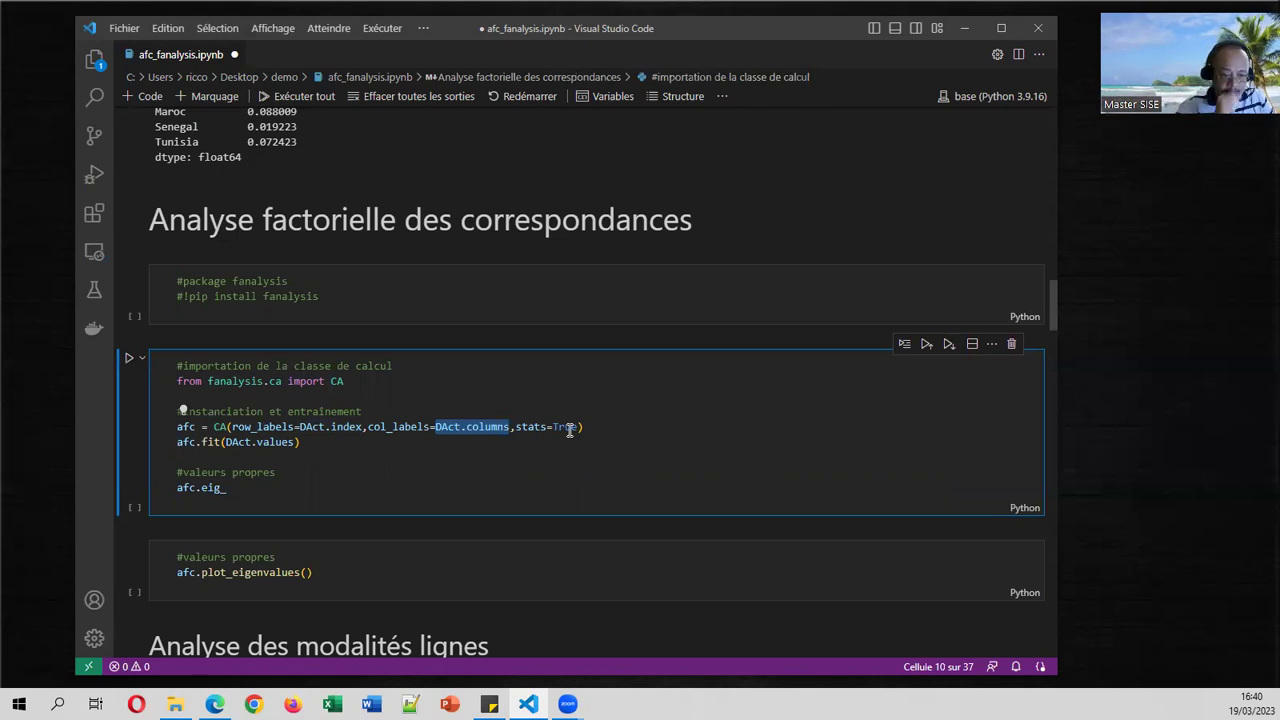
scroll(246, 449, "down", 1)
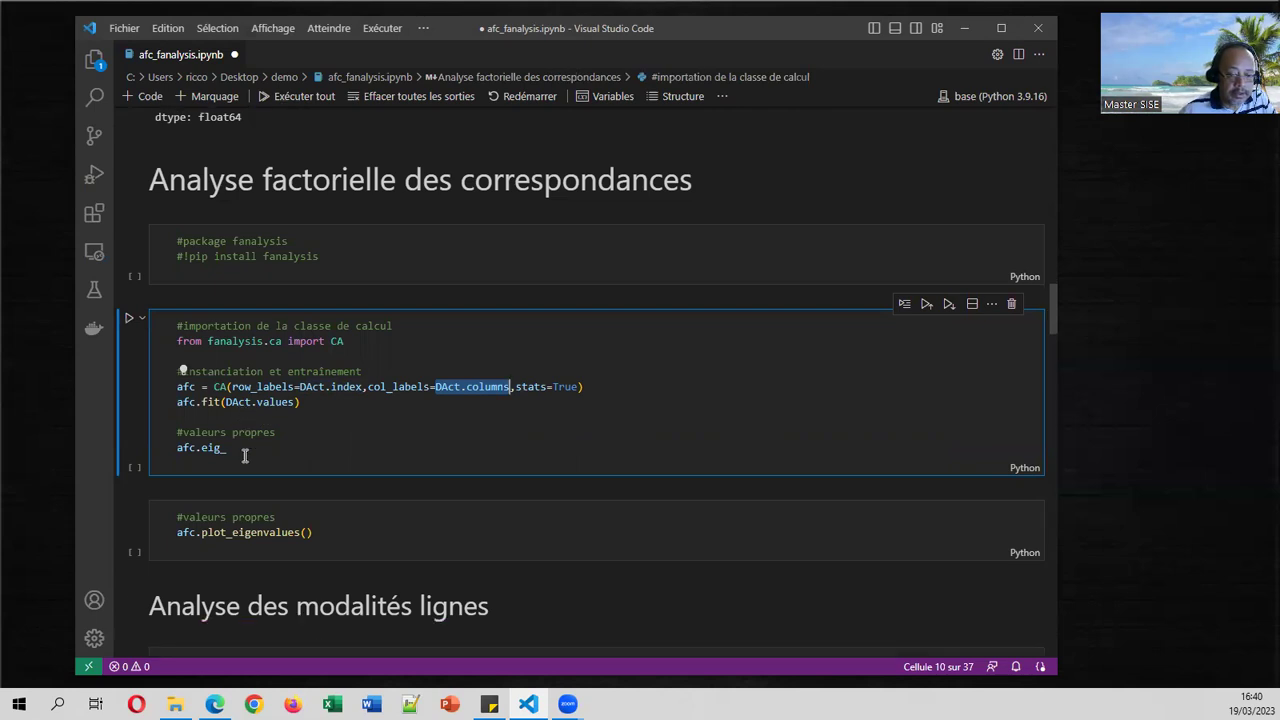
double_click(265, 401)
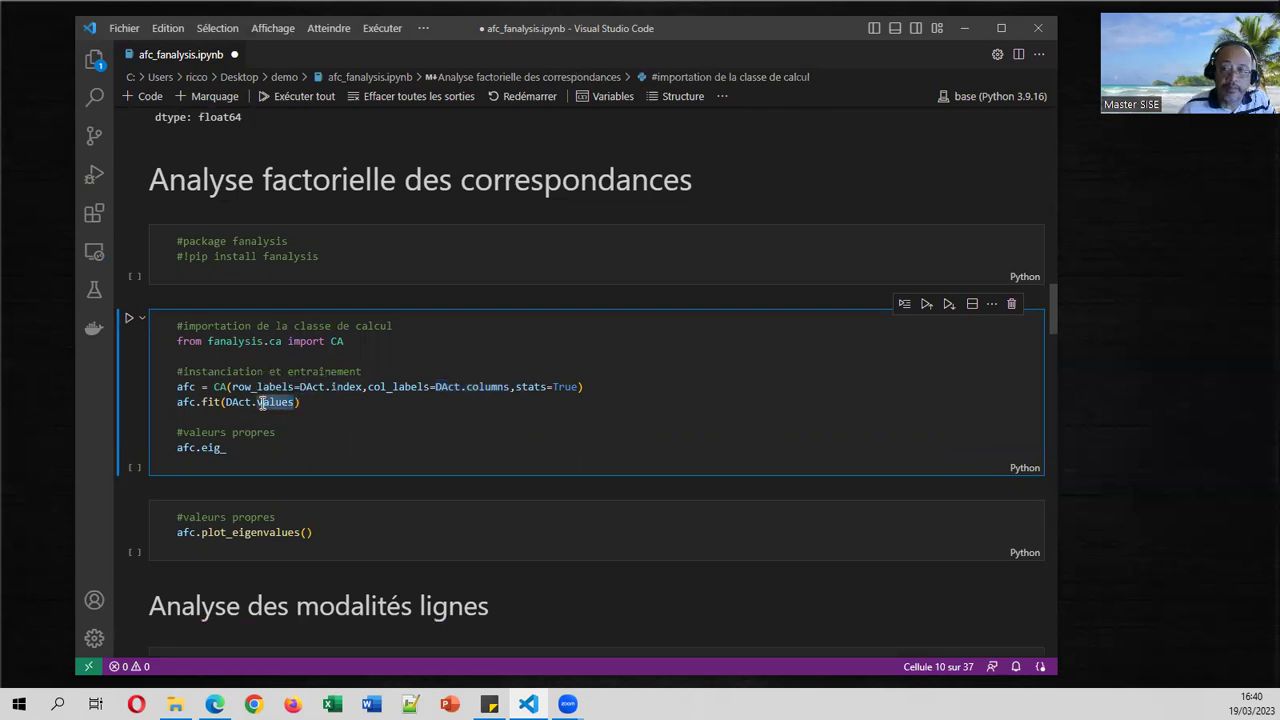
Step: Run the cell that imports CA, fits afc on DAct.values with stats=True, and outputs the eigenvalues
left_click(313, 416)
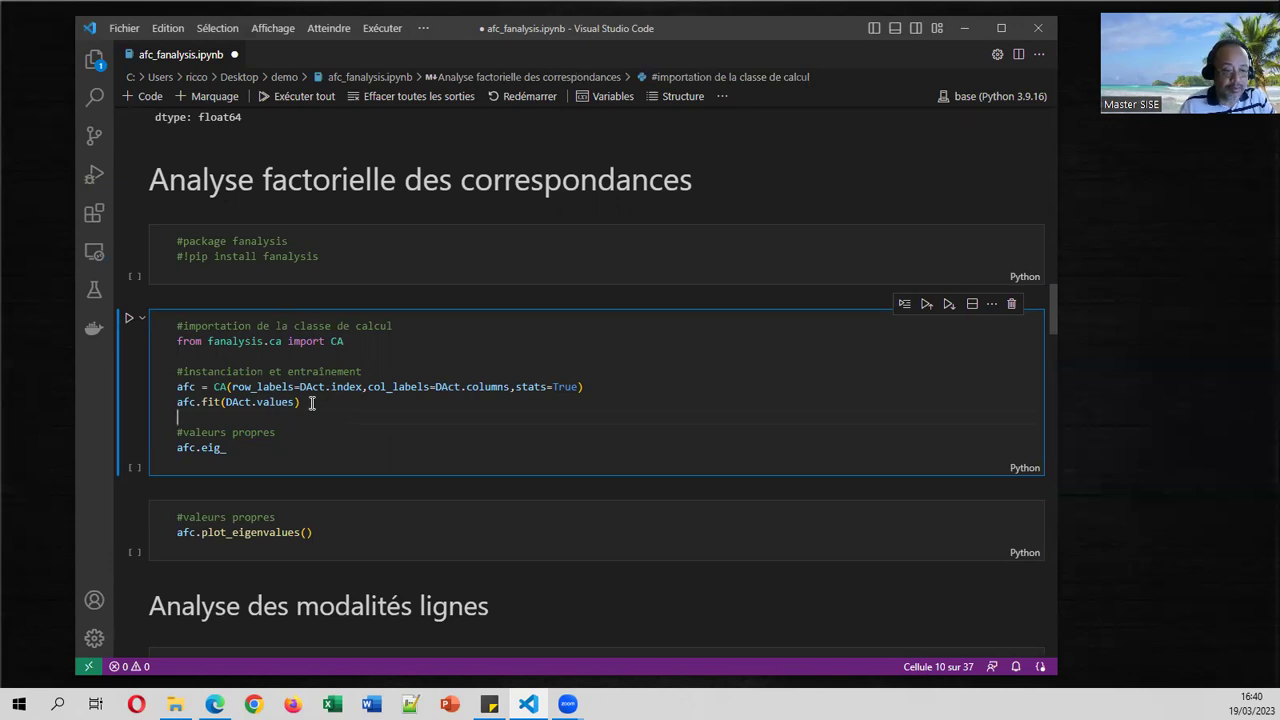
left_click(129, 317)
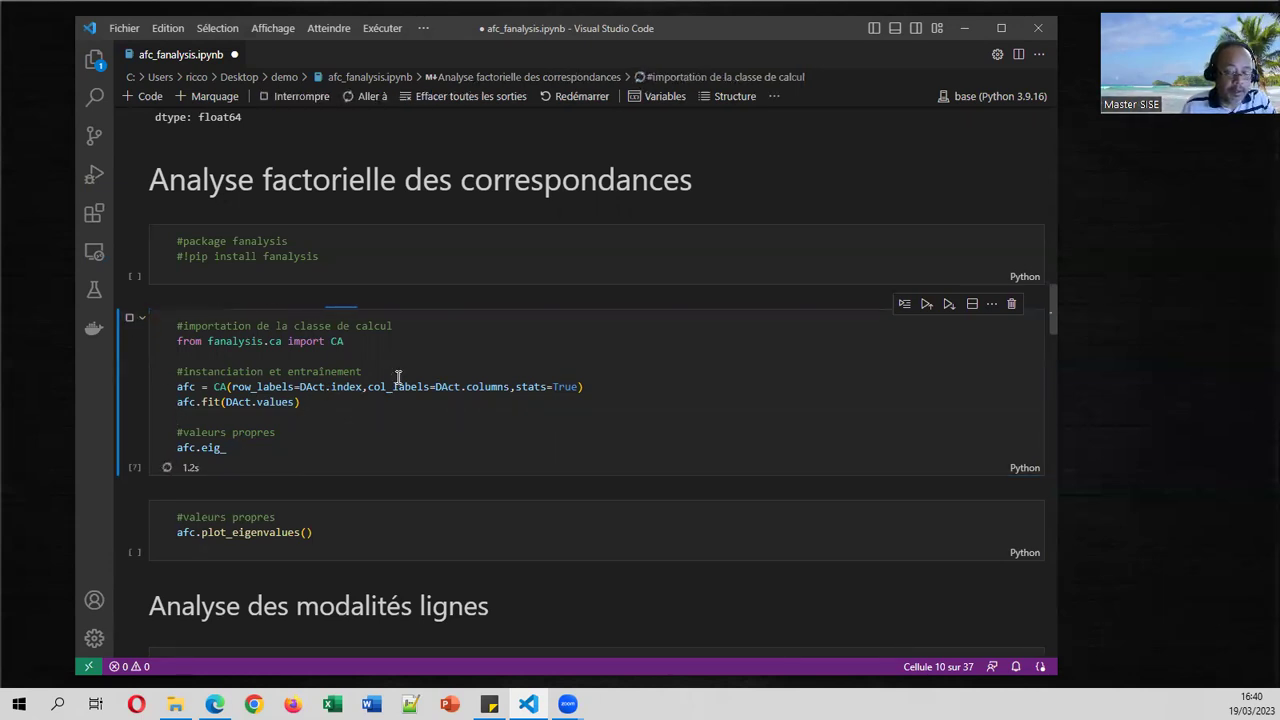
scroll(427, 389, "down", 1)
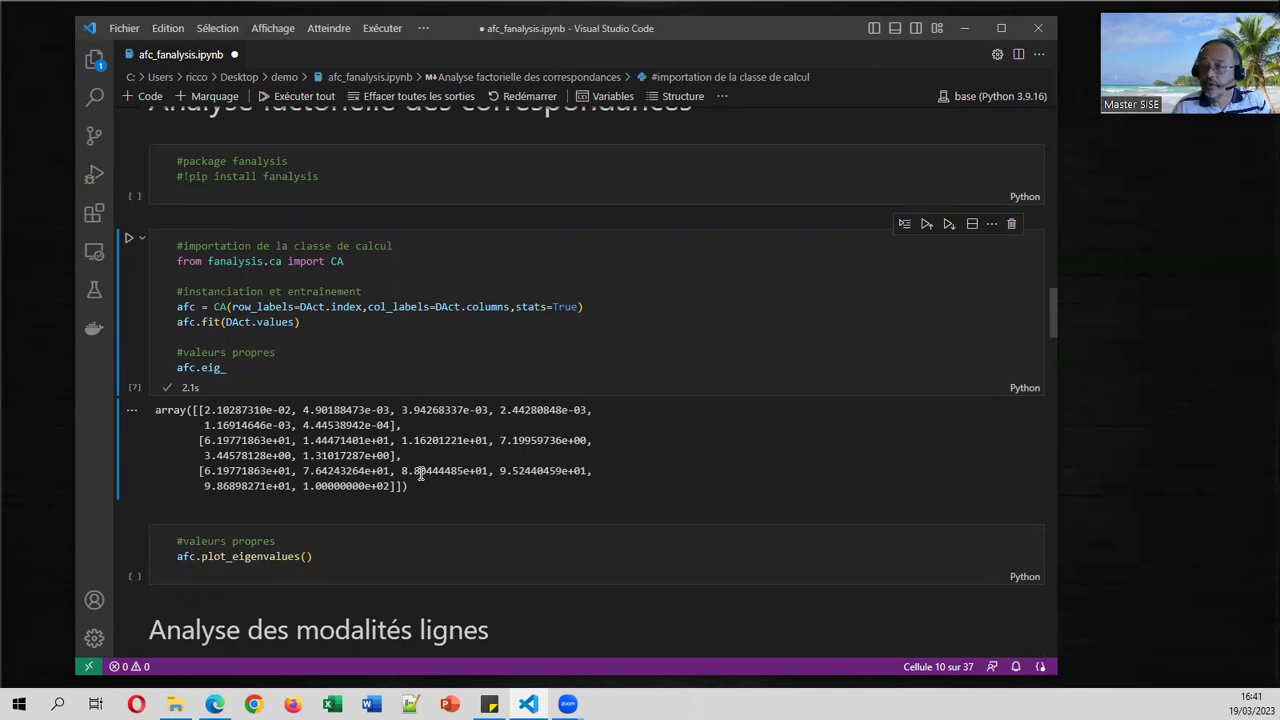
Step: Run the afc.plot_eigenvalues() cell to draw the scree plot of the eigenvalues
left_click(274, 533)
scroll(337, 551, "down", 2)
left_click(341, 472)
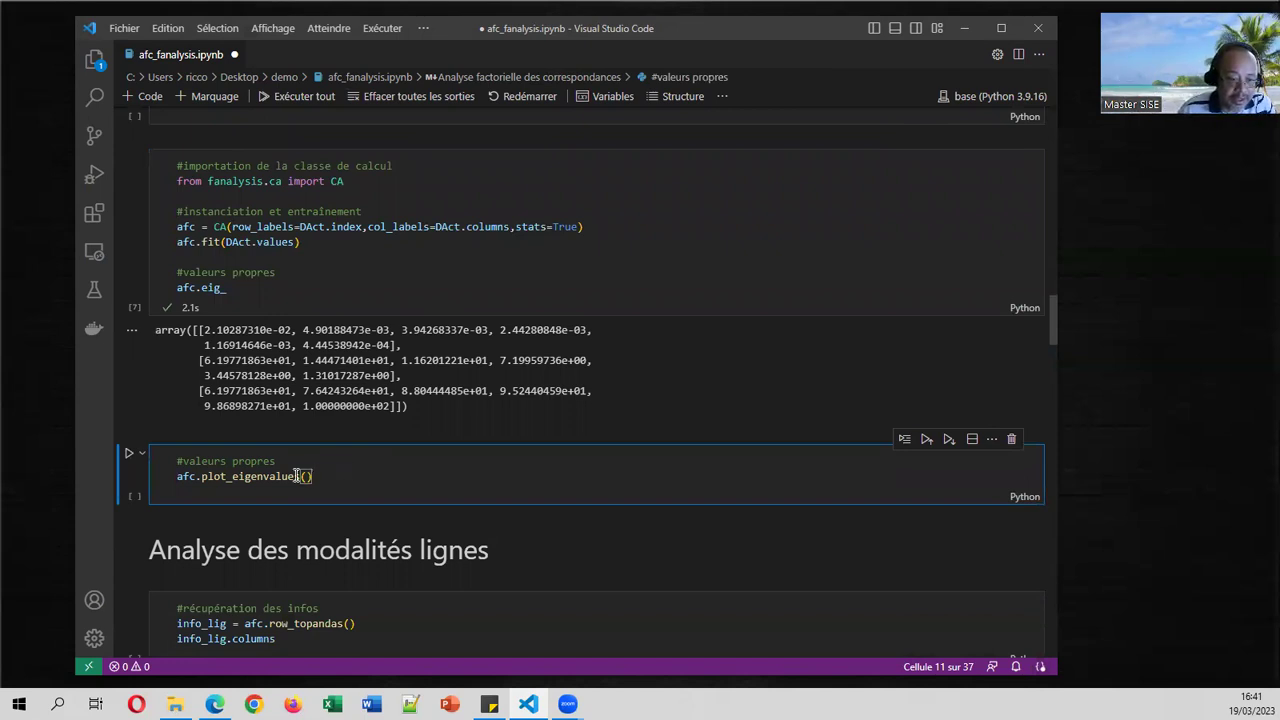
left_click(128, 453)
scroll(421, 454, "down", 5)
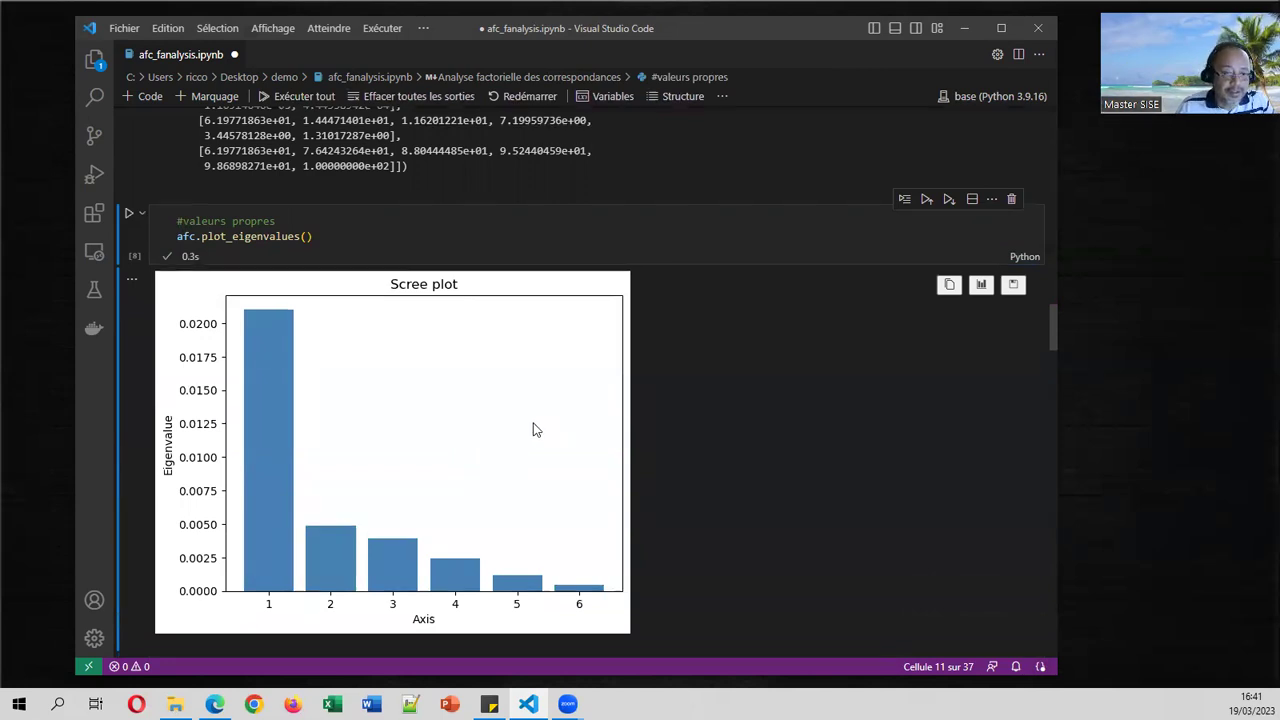
scroll(534, 429, "down", 1)
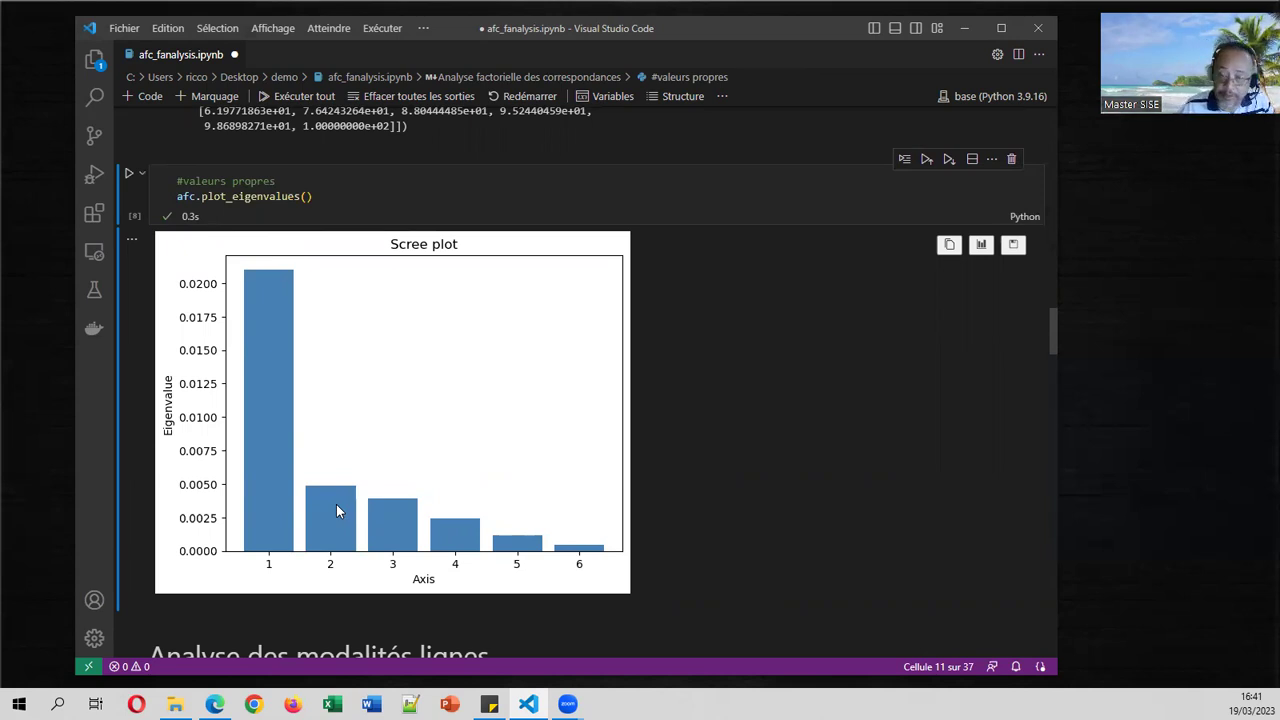
Step: Run the first cell of the row categories analysis to store afc.row_topandas() in info_lig and list its columns
scroll(336, 510, "down", 5)
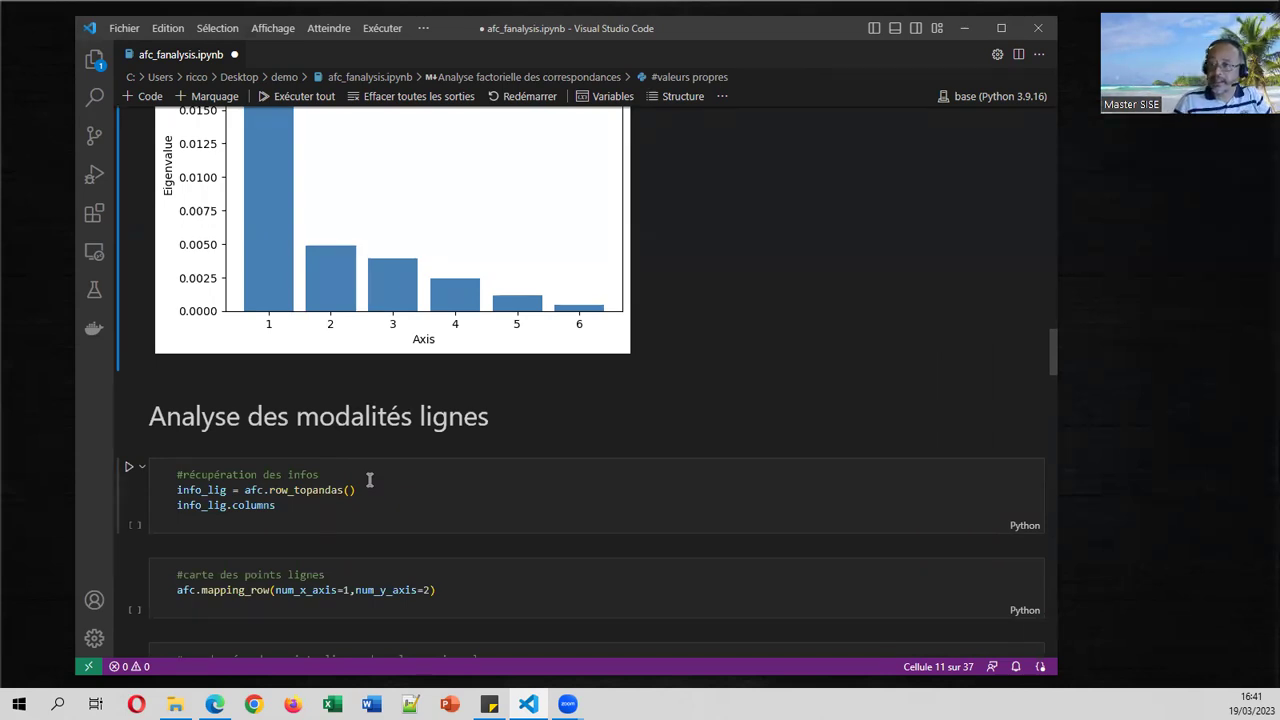
scroll(369, 480, "down", 2)
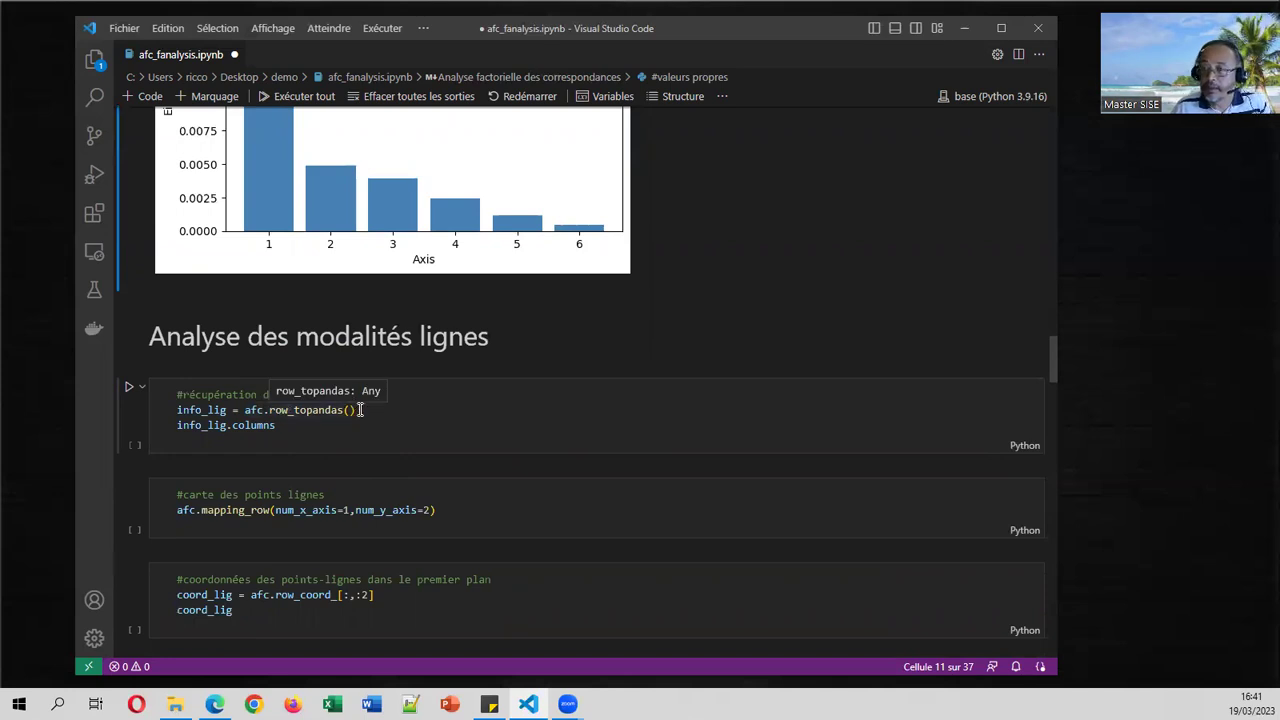
left_click(129, 387)
scroll(343, 400, "down", 1)
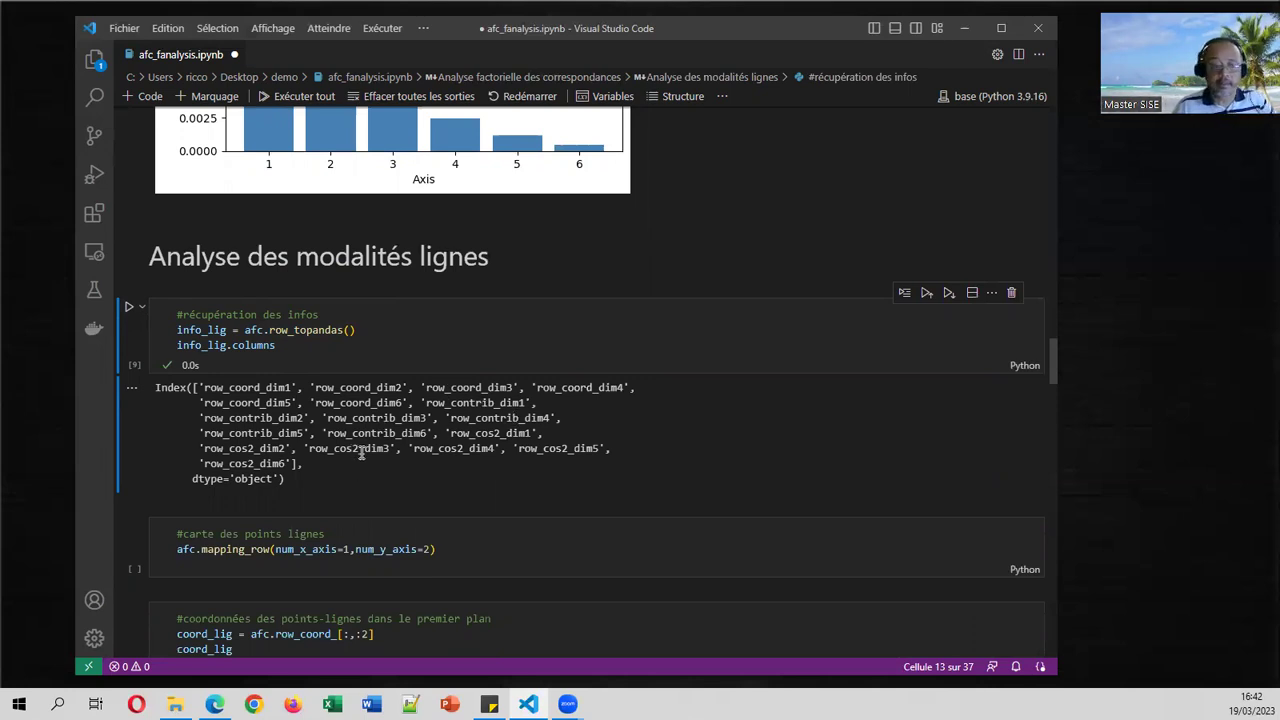
scroll(358, 450, "down", 1)
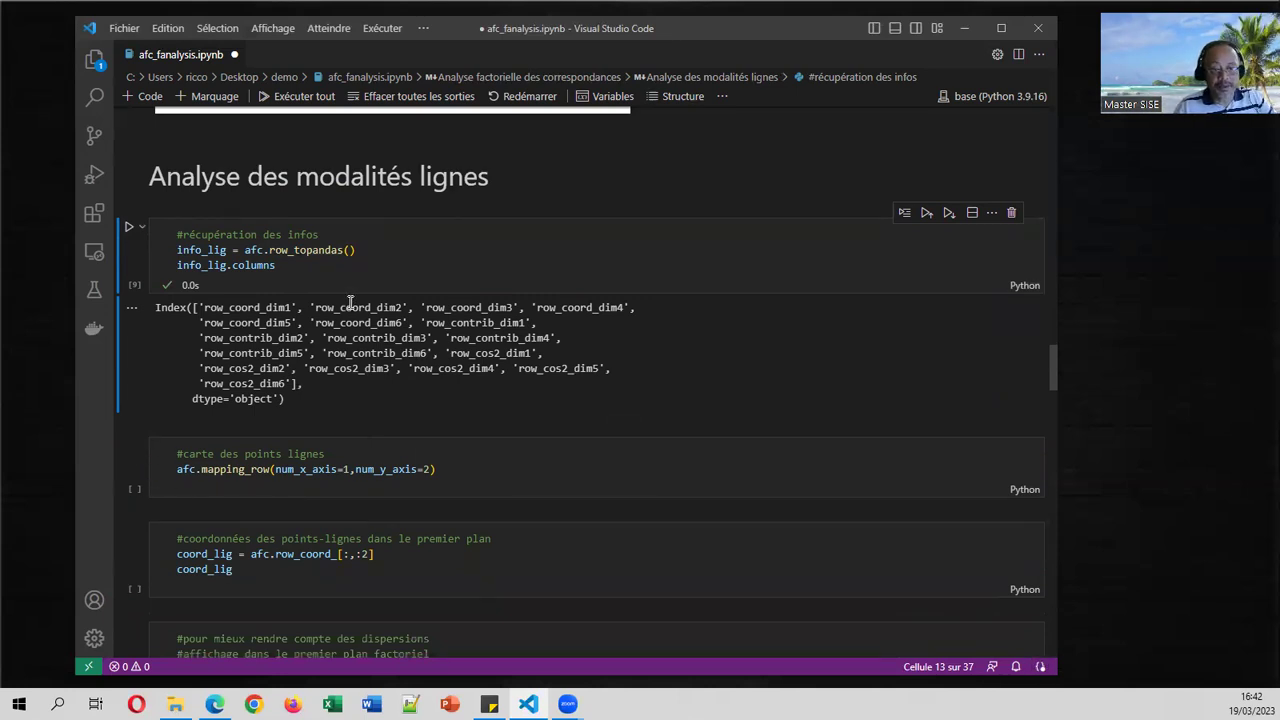
Step: Run the afc.mapping_row cell with num_x_axis=1 and num_y_axis=2 and examine the factor map for rows
scroll(331, 343, "down", 1)
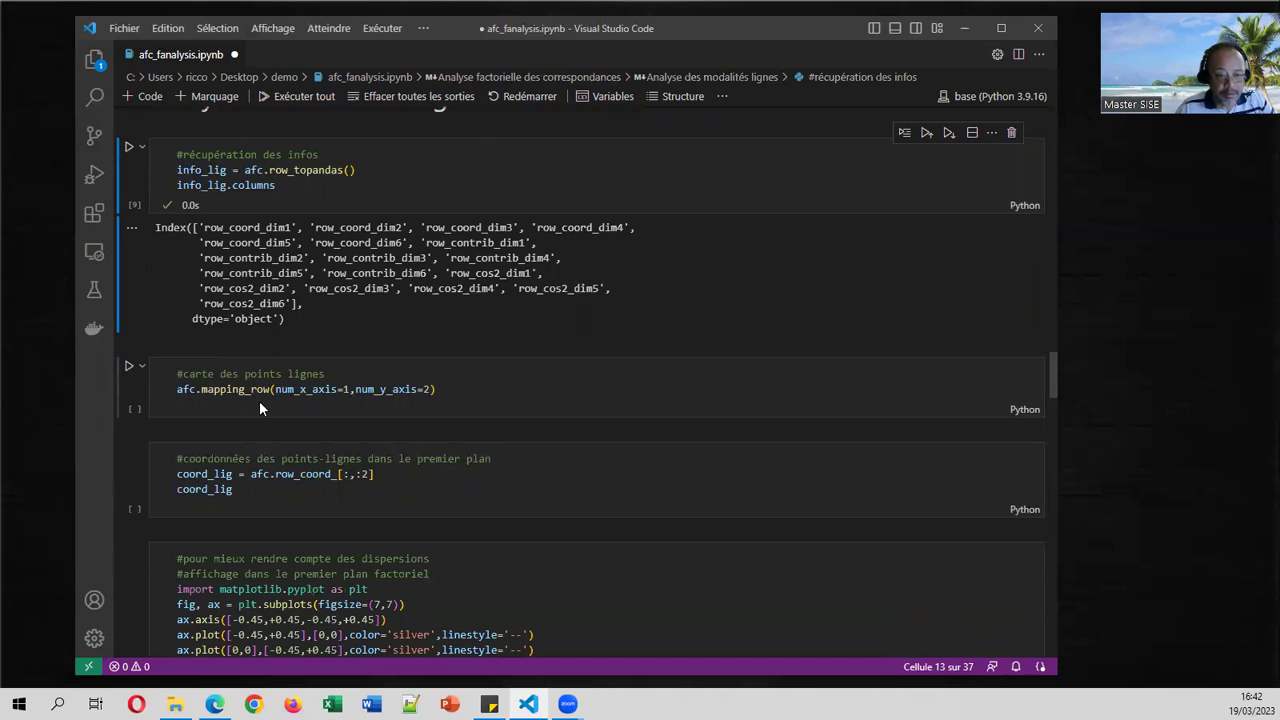
left_click(130, 371)
scroll(391, 331, "down", 2)
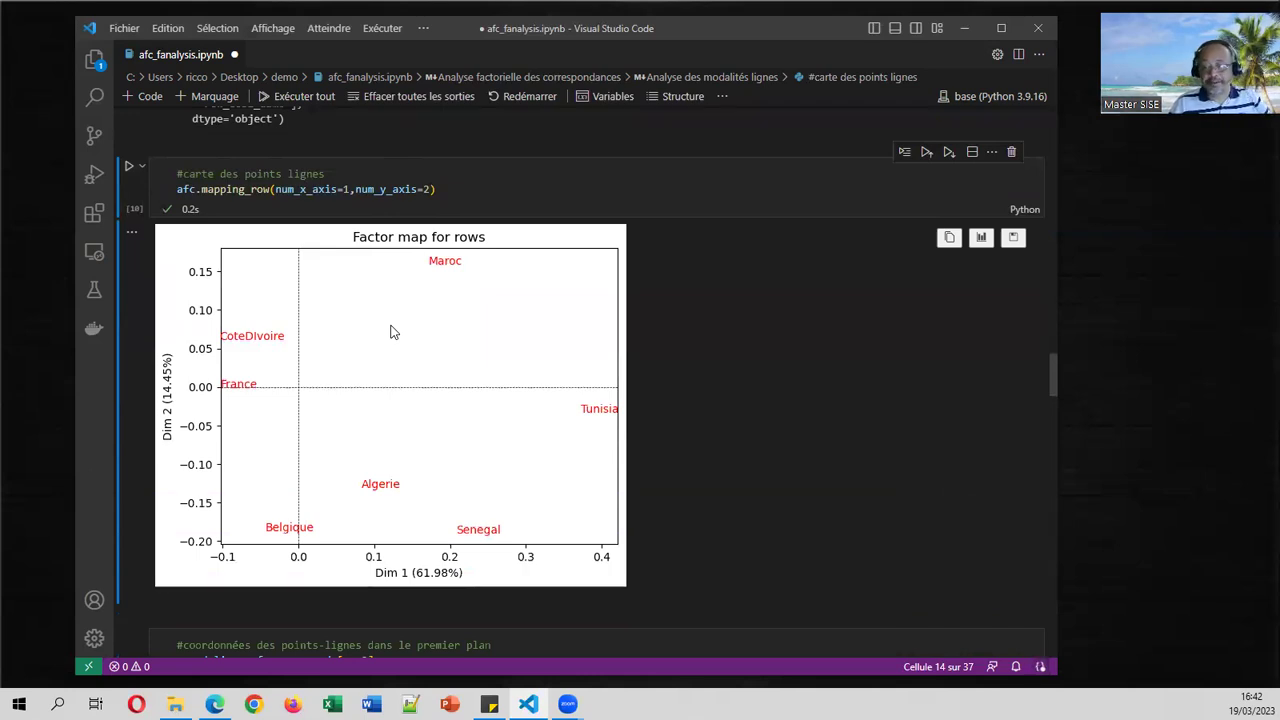
scroll(393, 332, "down", 1)
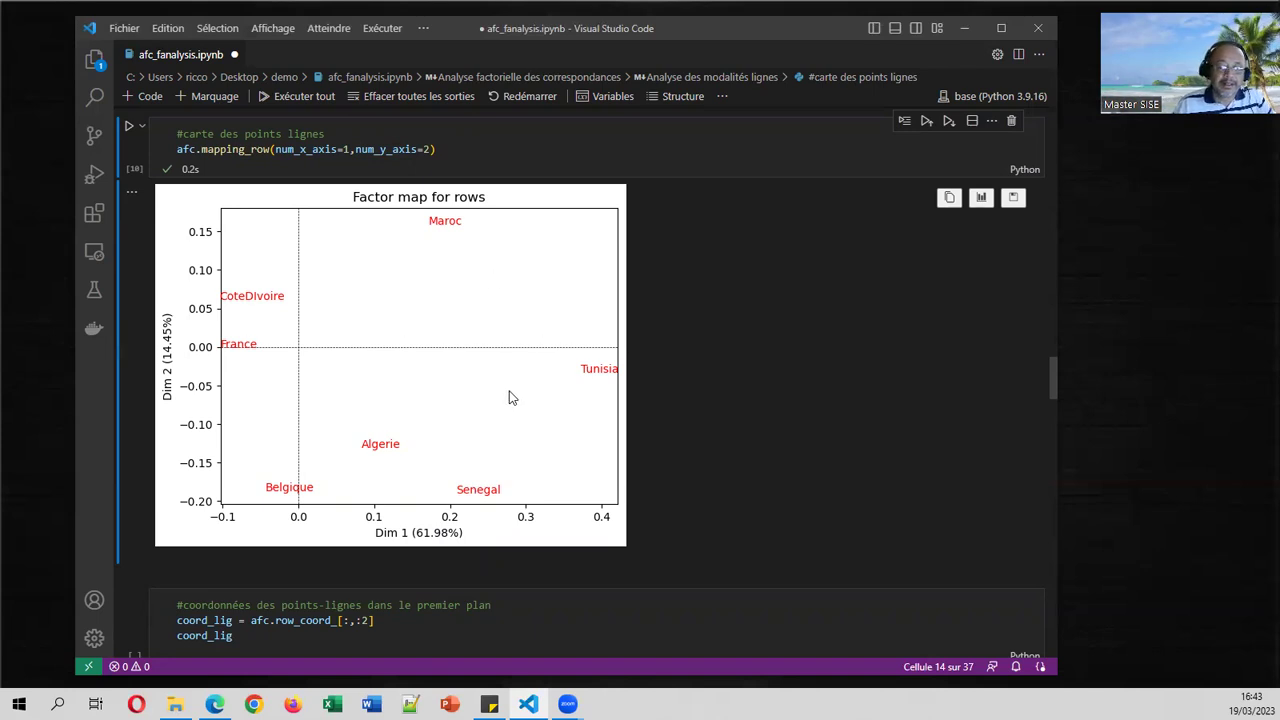
scroll(512, 391, "down", 1)
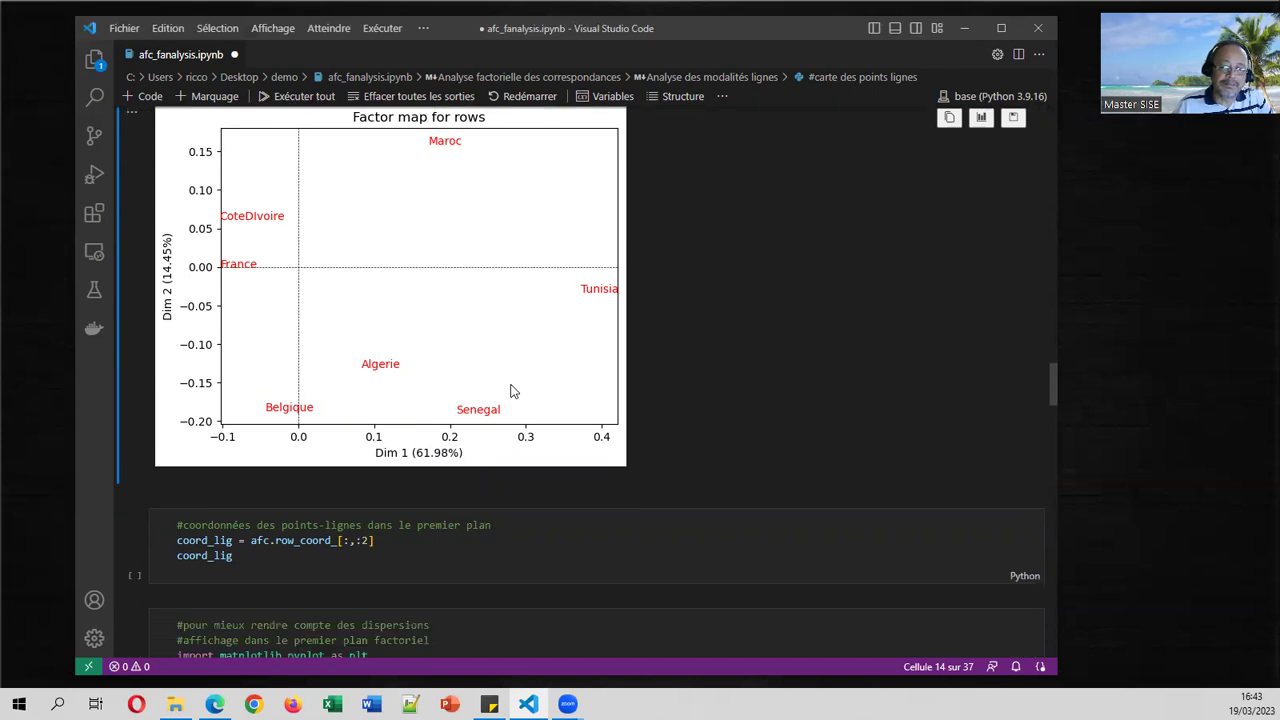
scroll(495, 420, "up", 1)
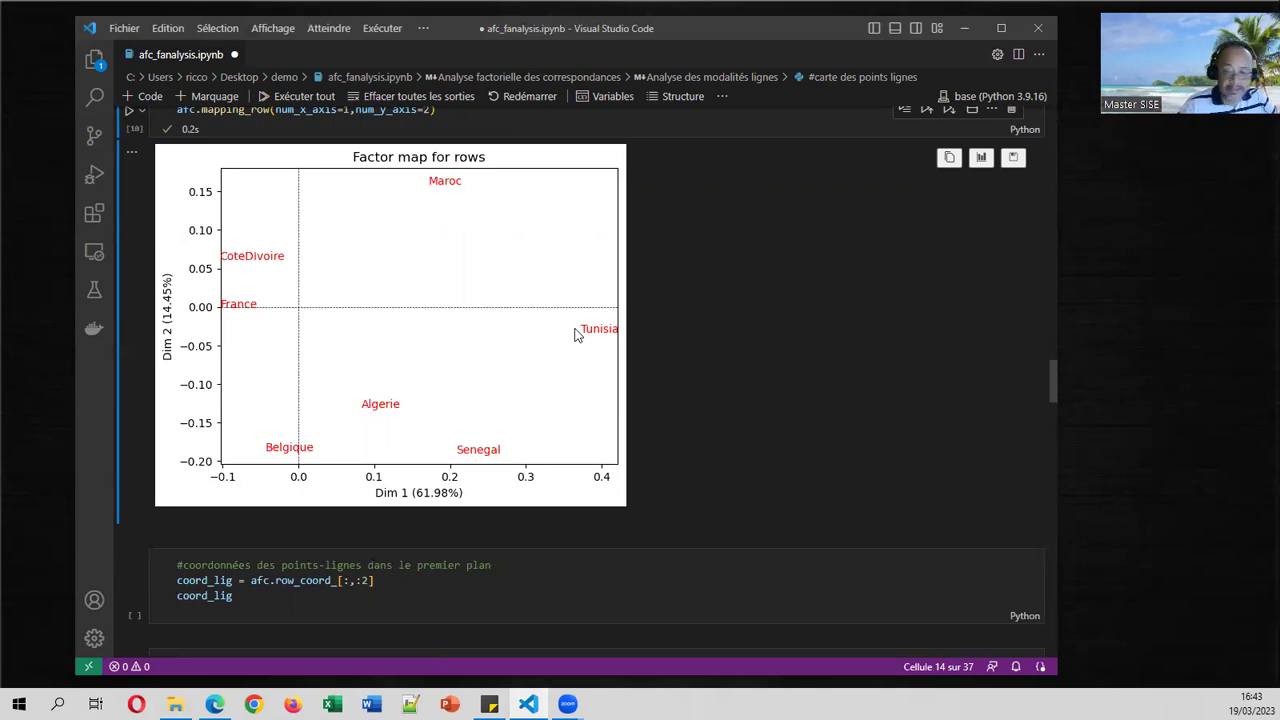
scroll(640, 350, "down", 3)
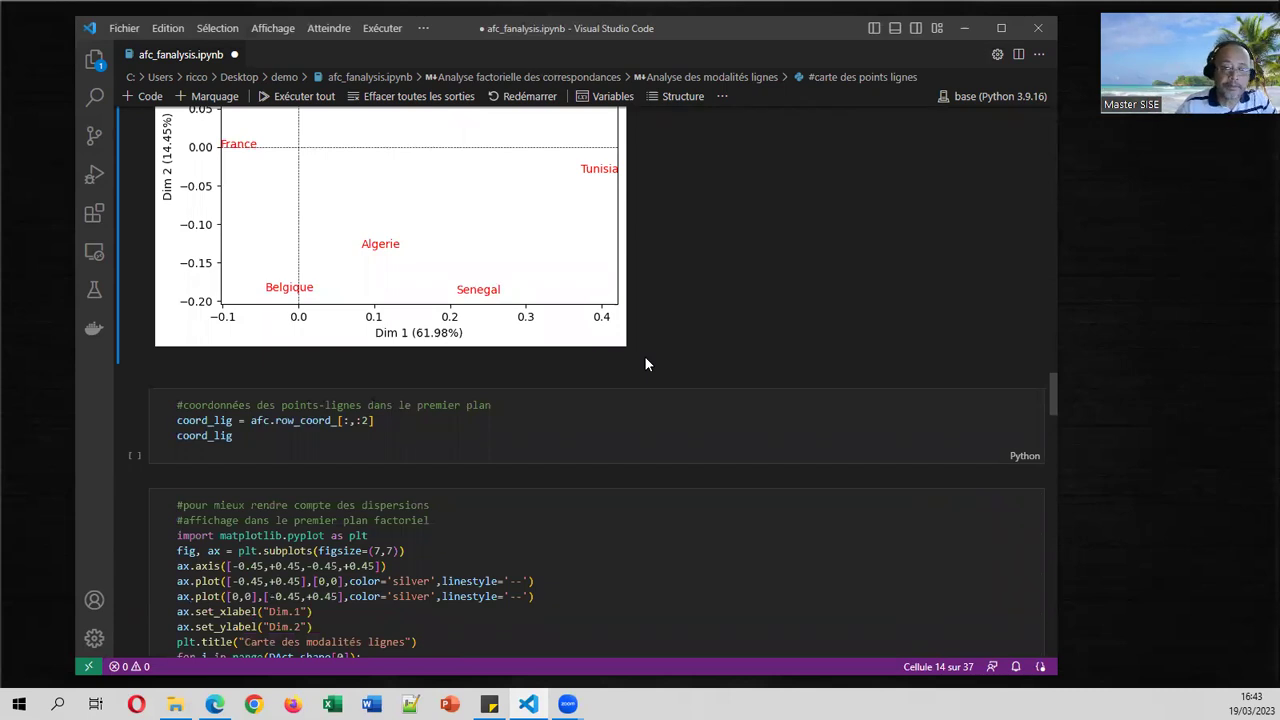
scroll(644, 355, "up", 3)
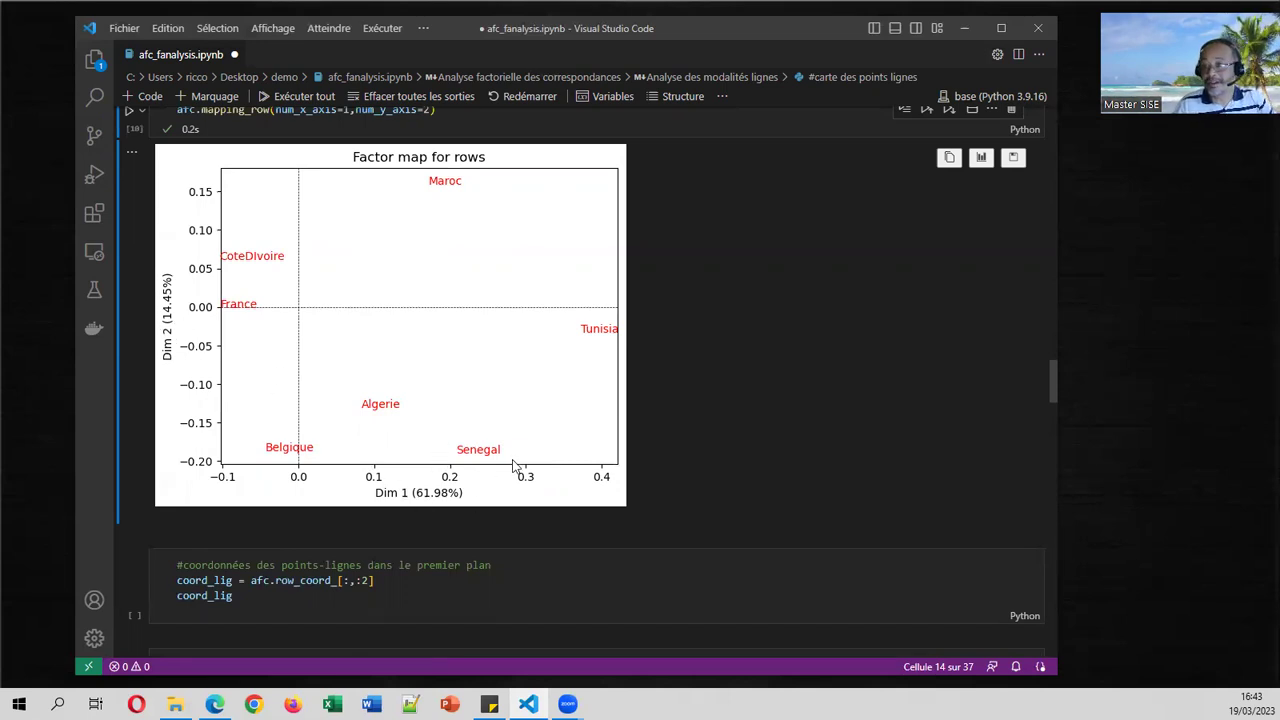
Step: Run the cell that stores the first two columns of afc.row_coord_ in coord_lig and displays the row coordinates
scroll(515, 460, "down", 3)
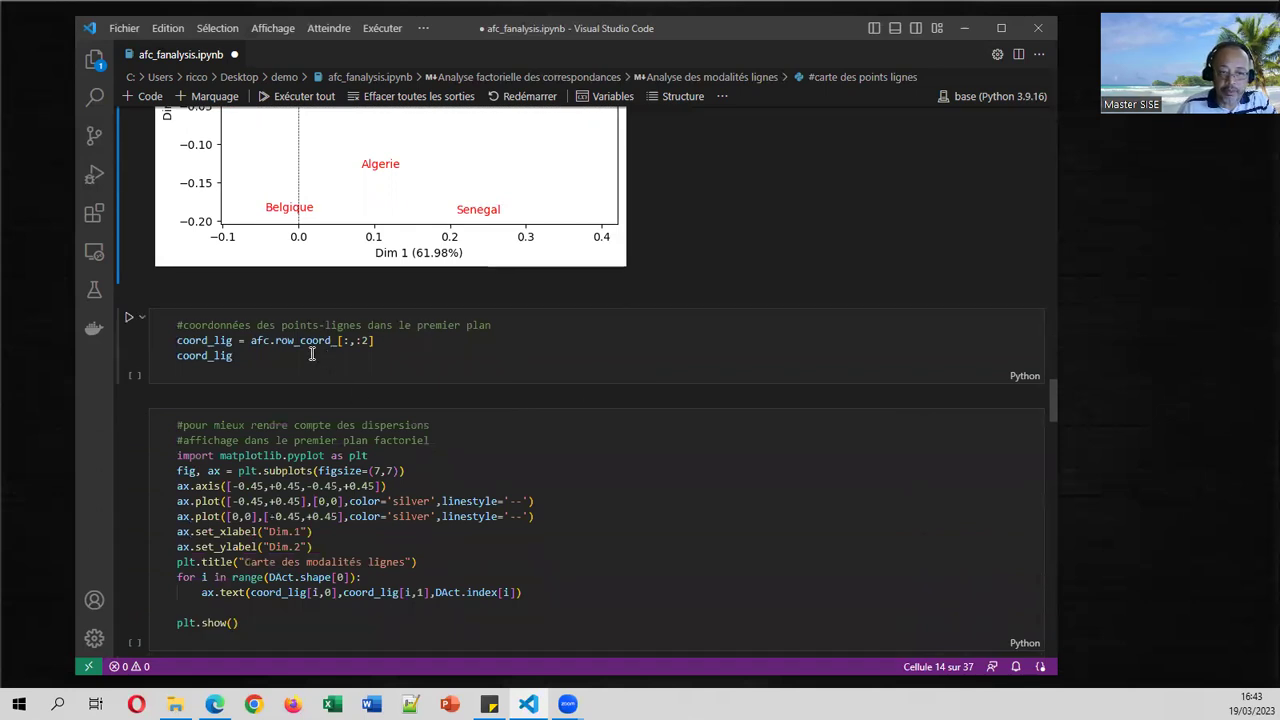
left_click(310, 349)
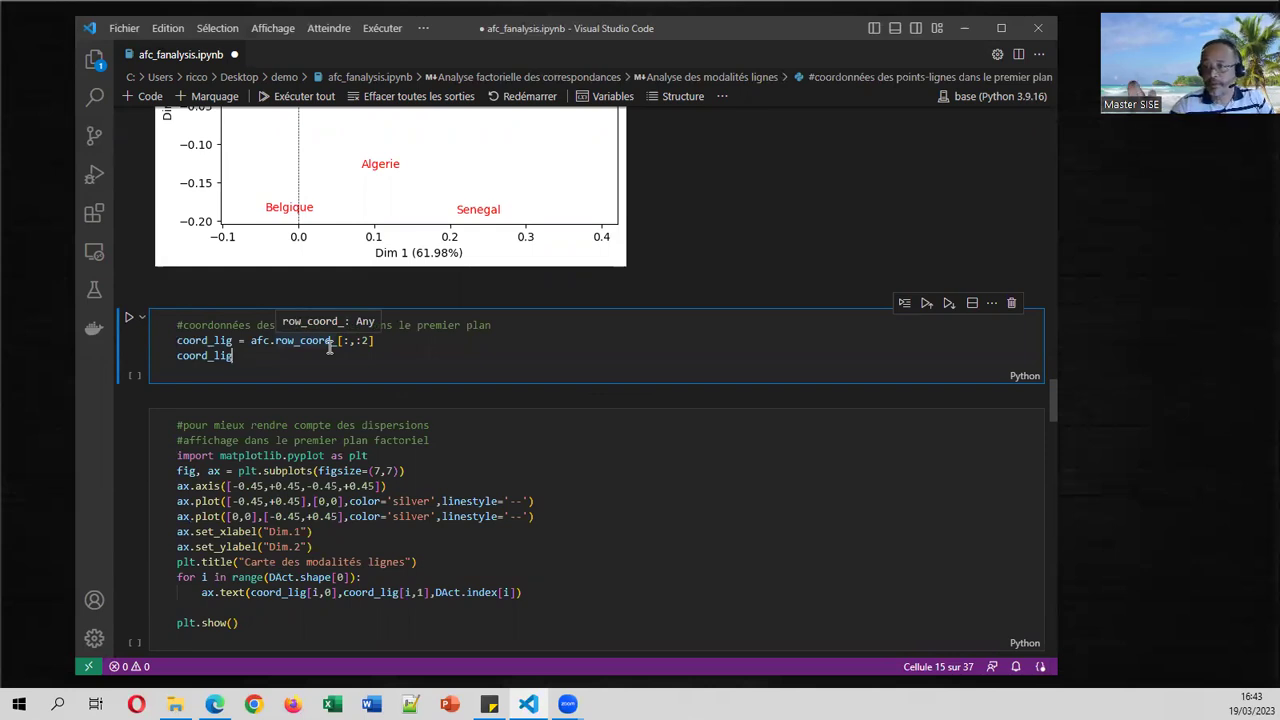
left_click(128, 318)
scroll(322, 410, "down", 3)
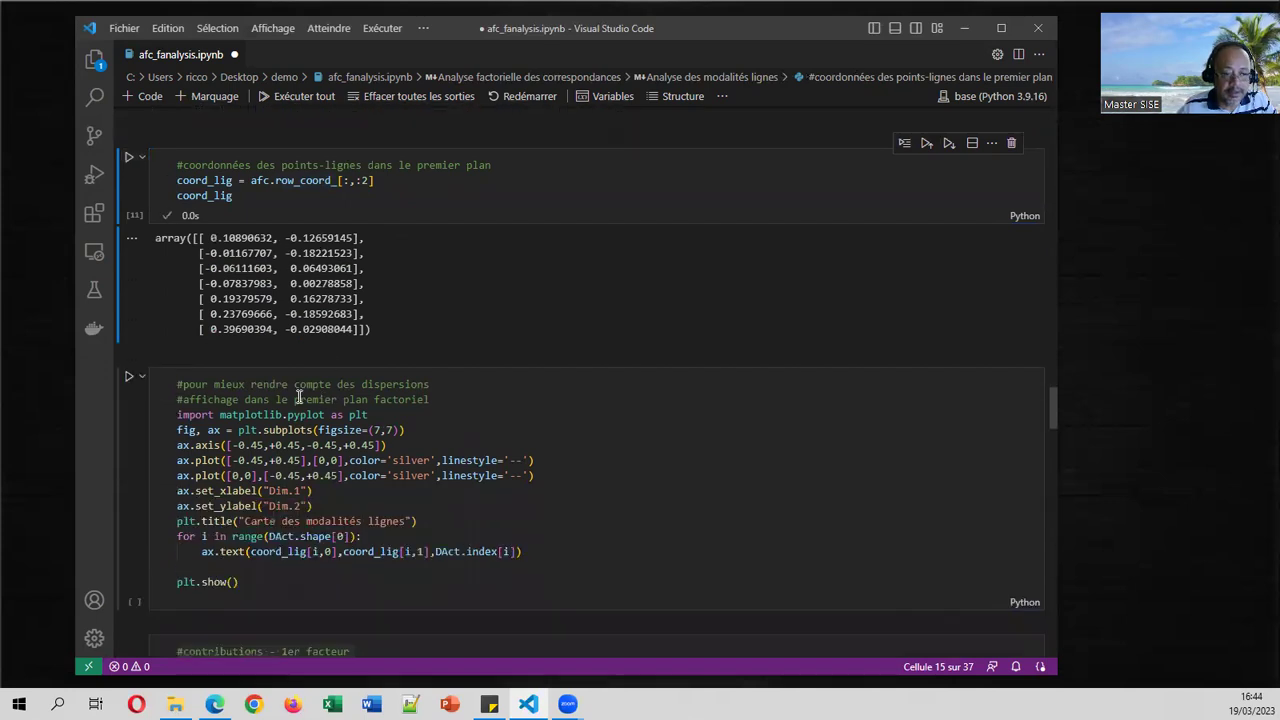
Step: Run the matplotlib cell that plots "Carte des modalités lignes" with both axes from -0.45 to +0.45, and compare the map with its code
scroll(278, 380, "down", 2)
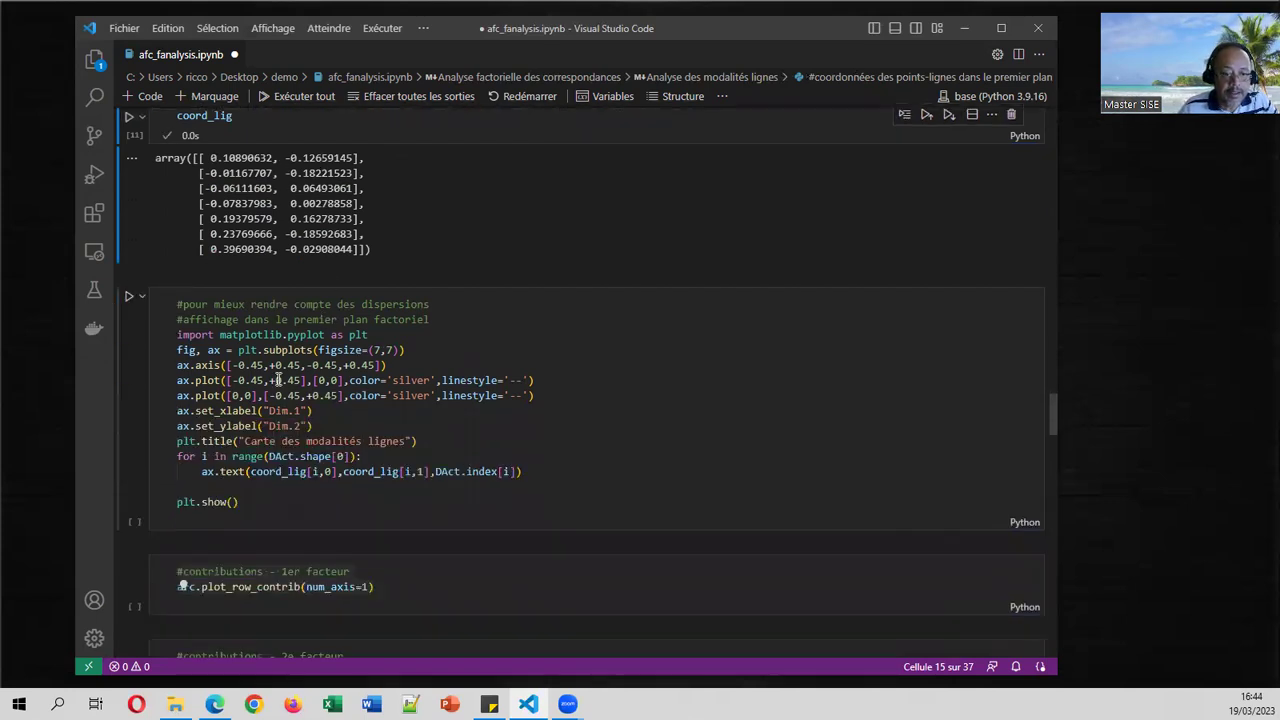
left_click(128, 296)
scroll(384, 336, "down", 5)
scroll(387, 335, "down", 3)
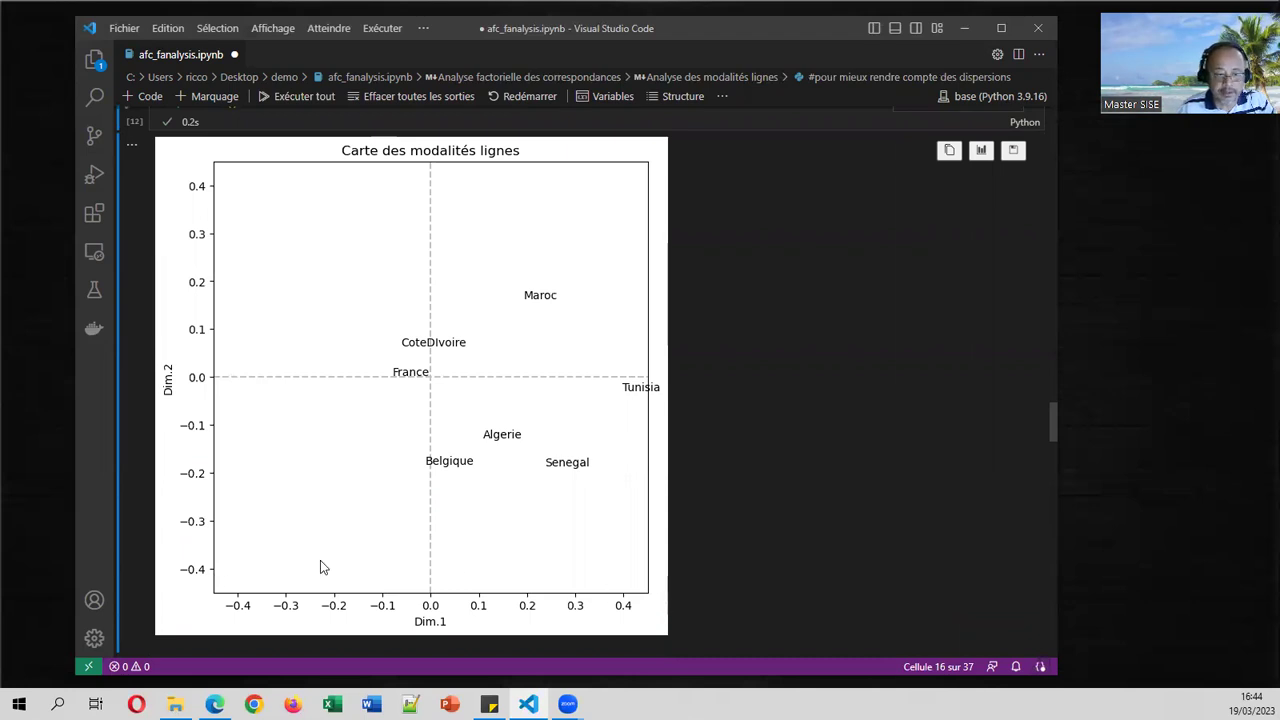
scroll(212, 150, "up", 5)
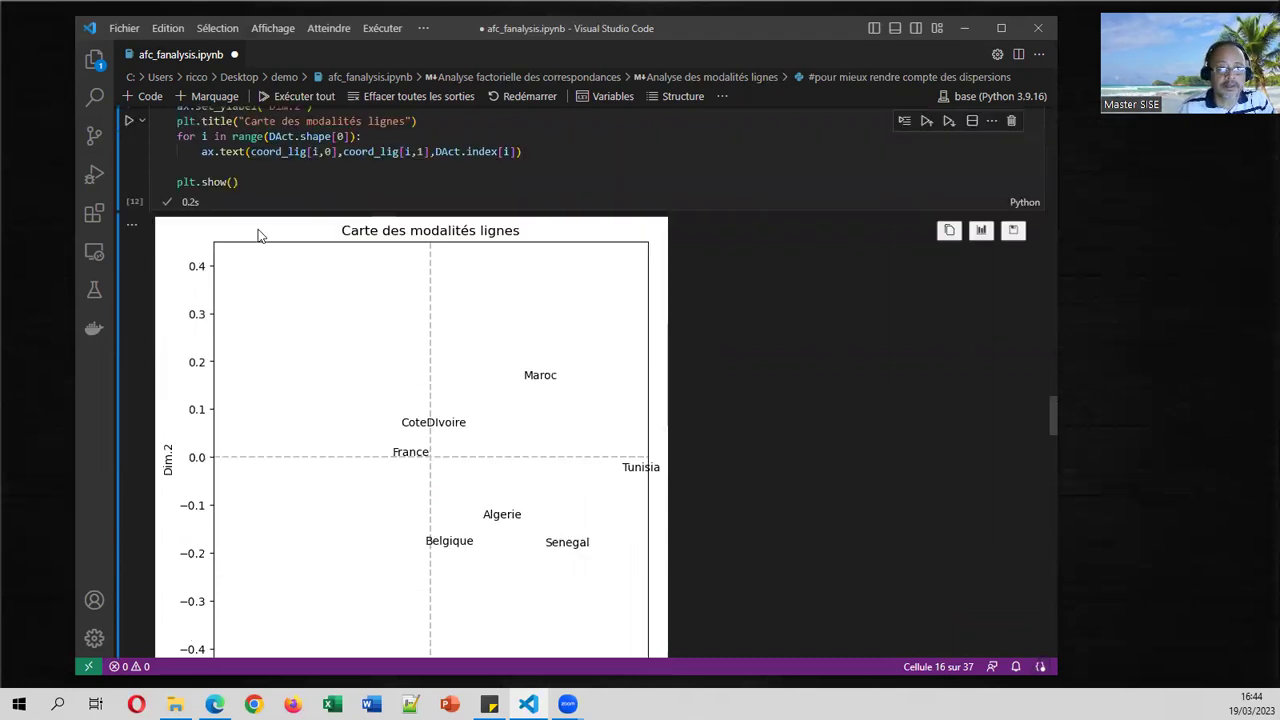
scroll(298, 172, "up", 2)
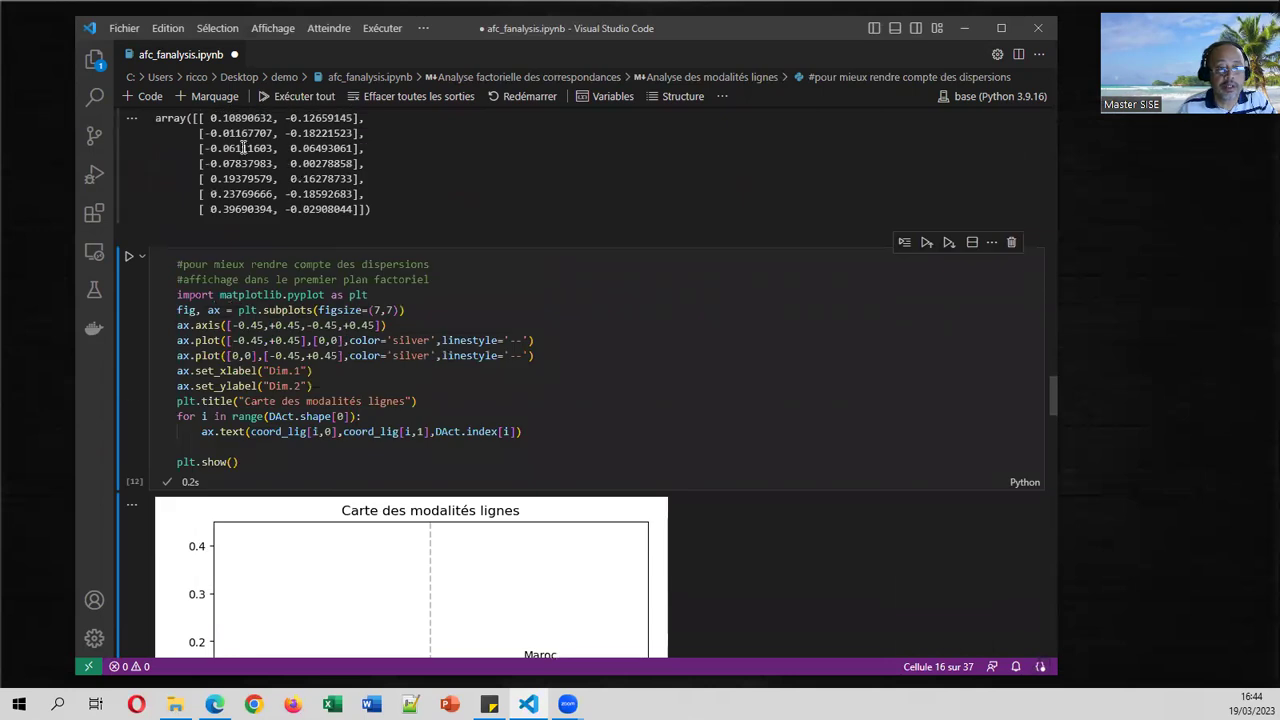
scroll(475, 210, "down", 9)
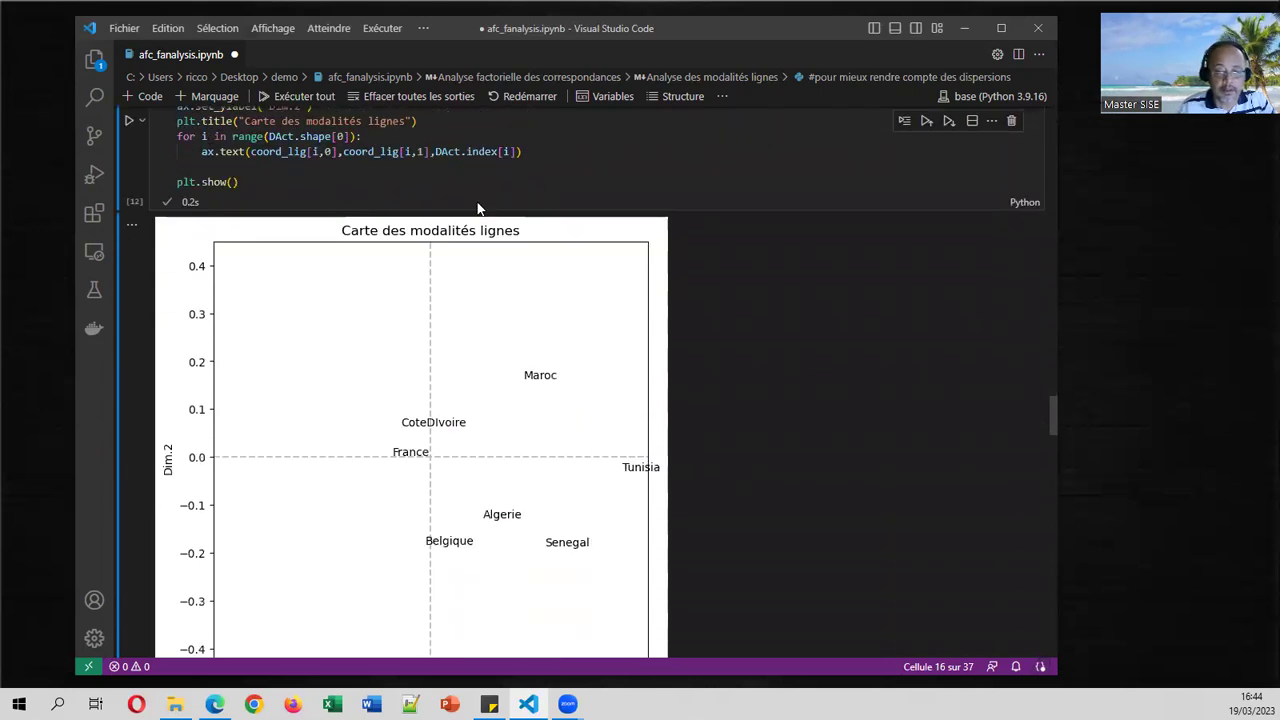
scroll(720, 311, "up", 1)
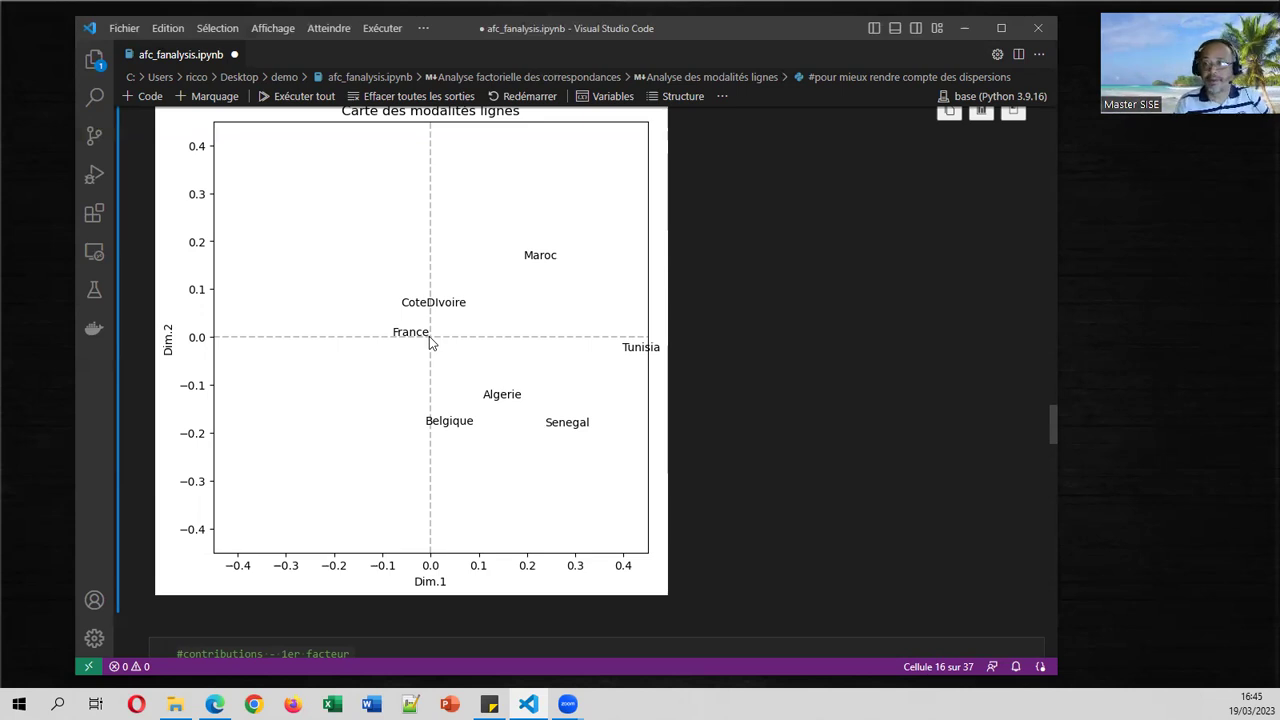
scroll(429, 336, "down", 1)
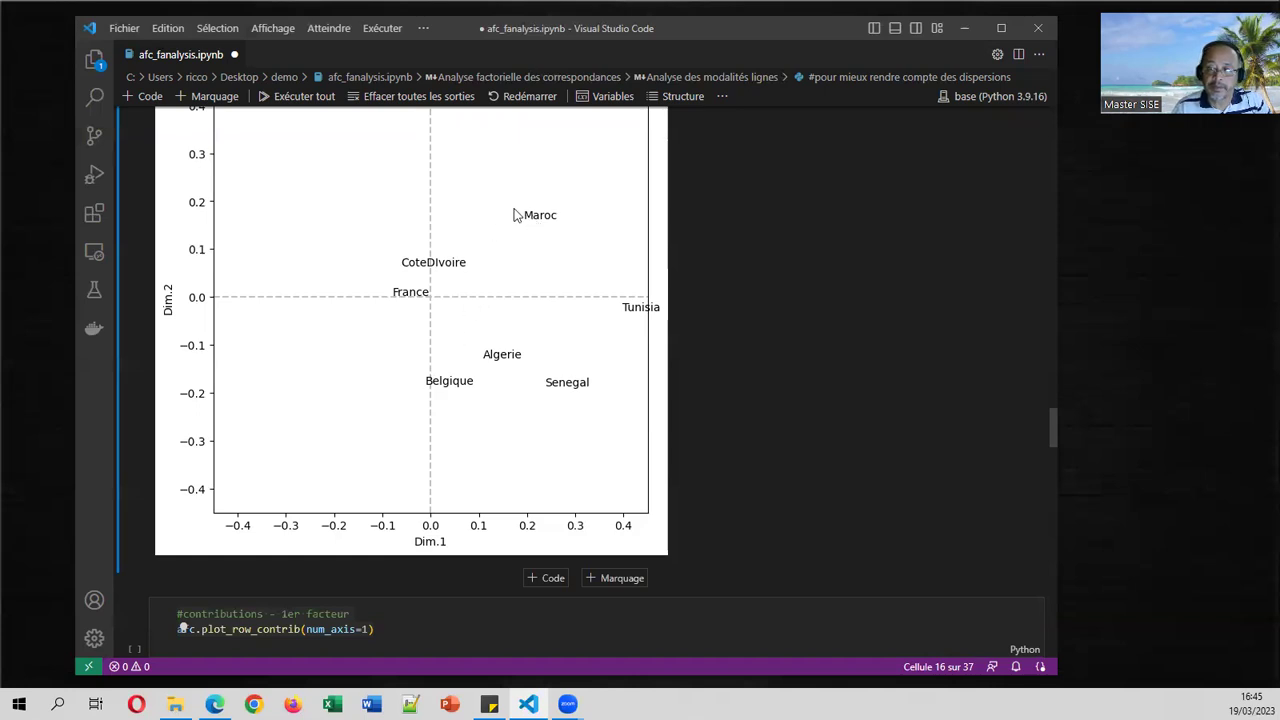
Step: Return to the profil_ligne table to compare the country profiles and highlight France's value for Python
scroll(527, 306, "up", 2)
scroll(527, 306, "up", 15)
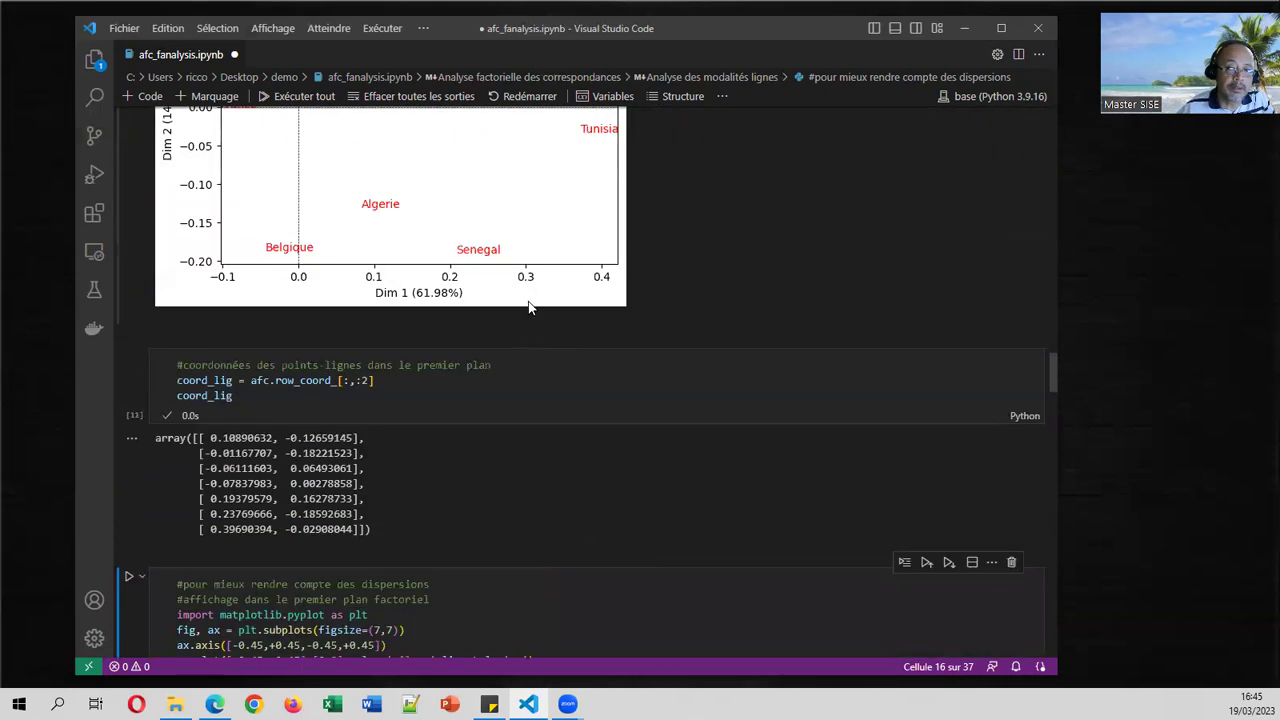
scroll(540, 290, "up", 12)
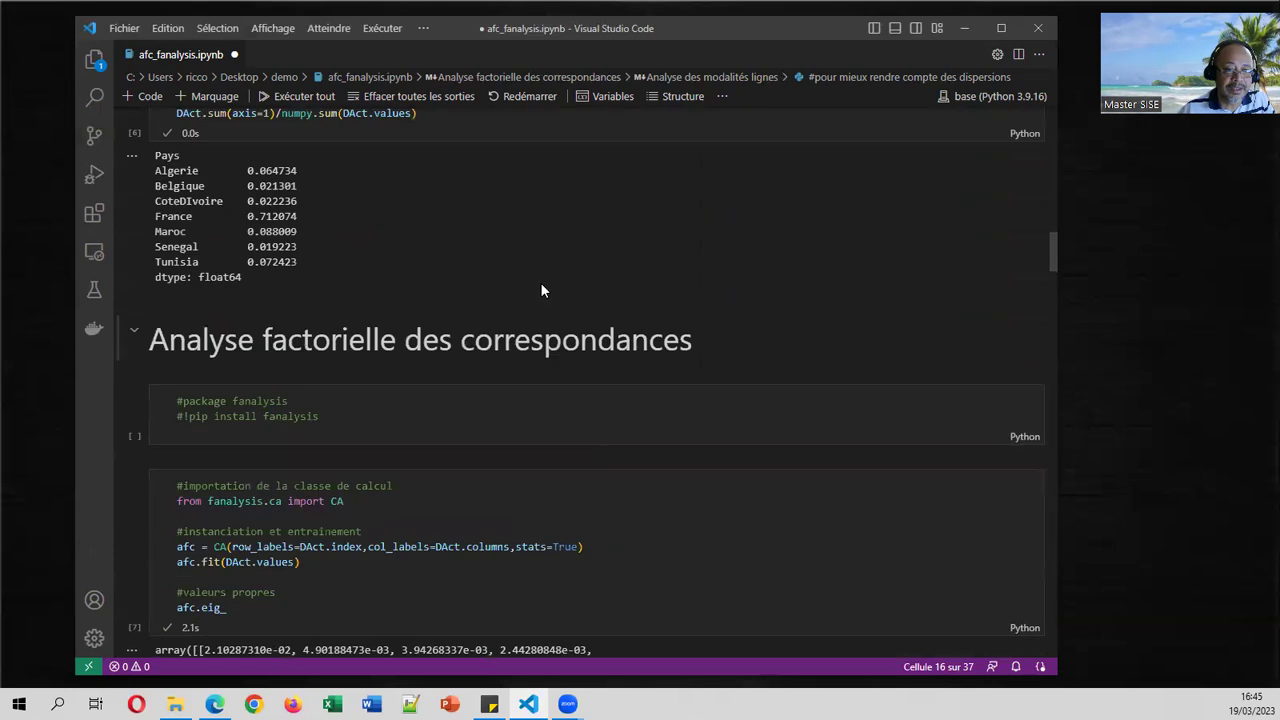
scroll(543, 285, "up", 4)
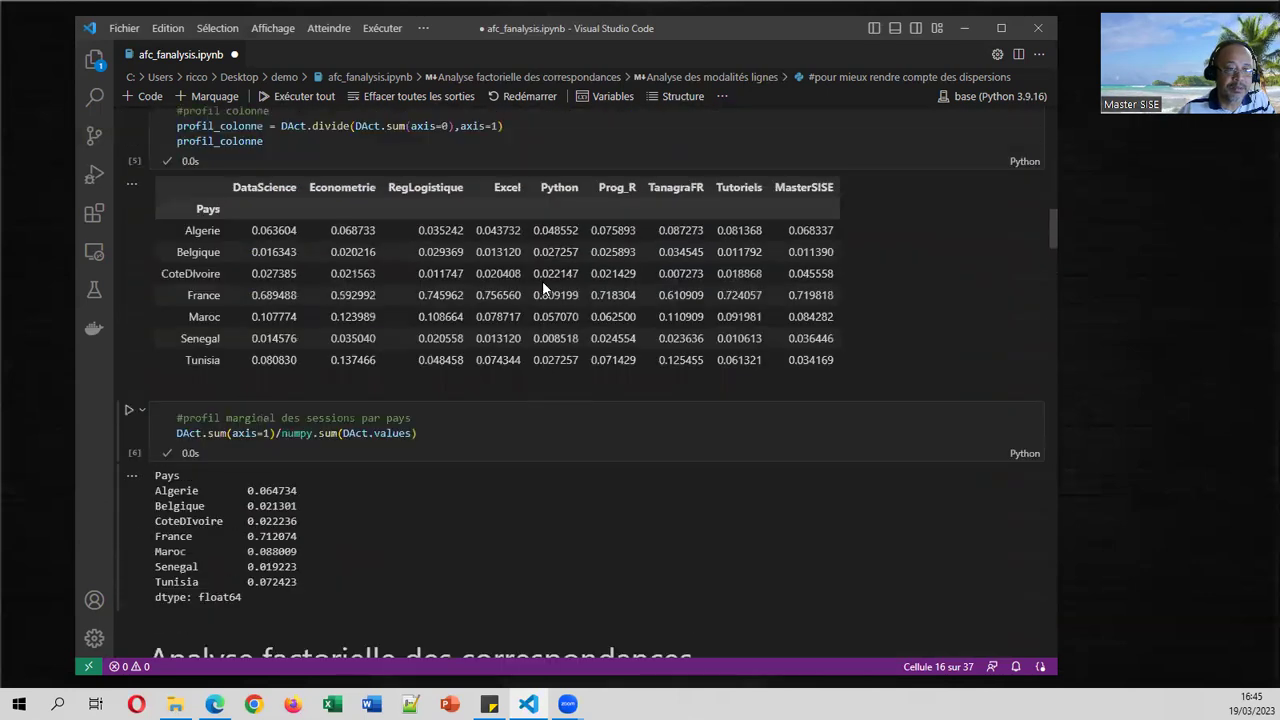
scroll(542, 288, "up", 2)
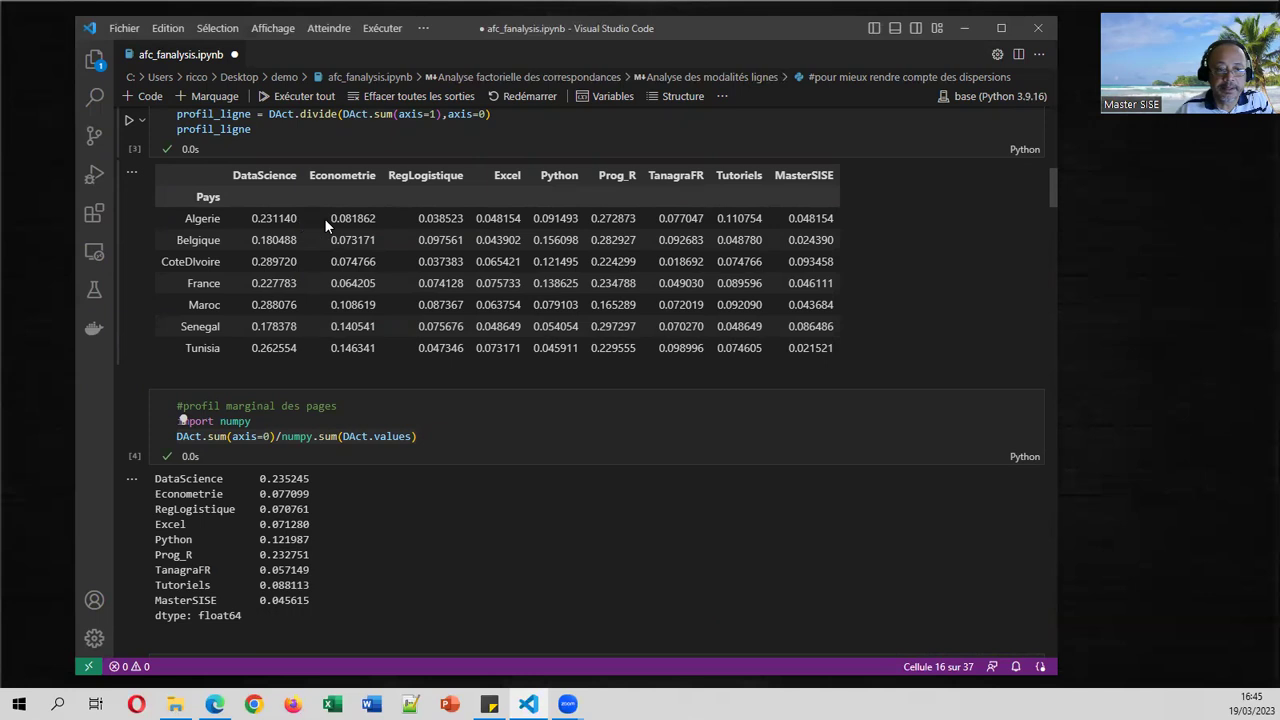
scroll(813, 272, "up", 1)
scroll(806, 277, "down", 1)
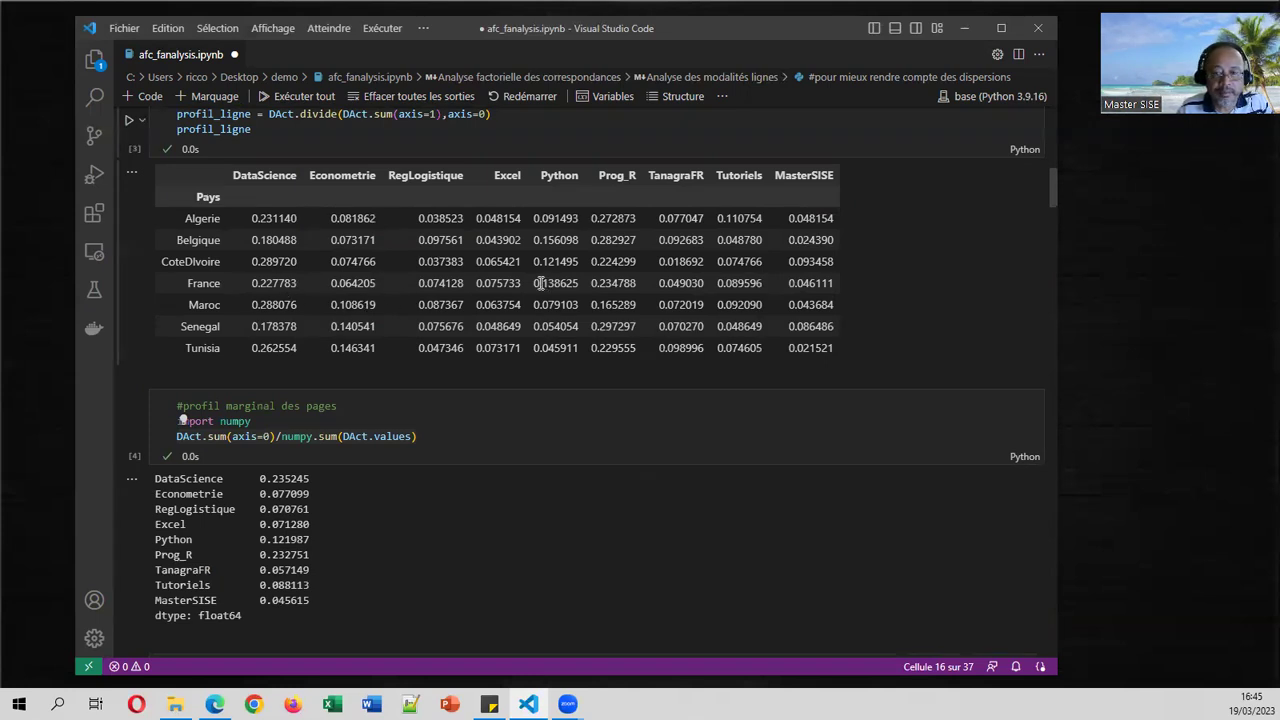
left_click_drag(537, 283, 580, 284)
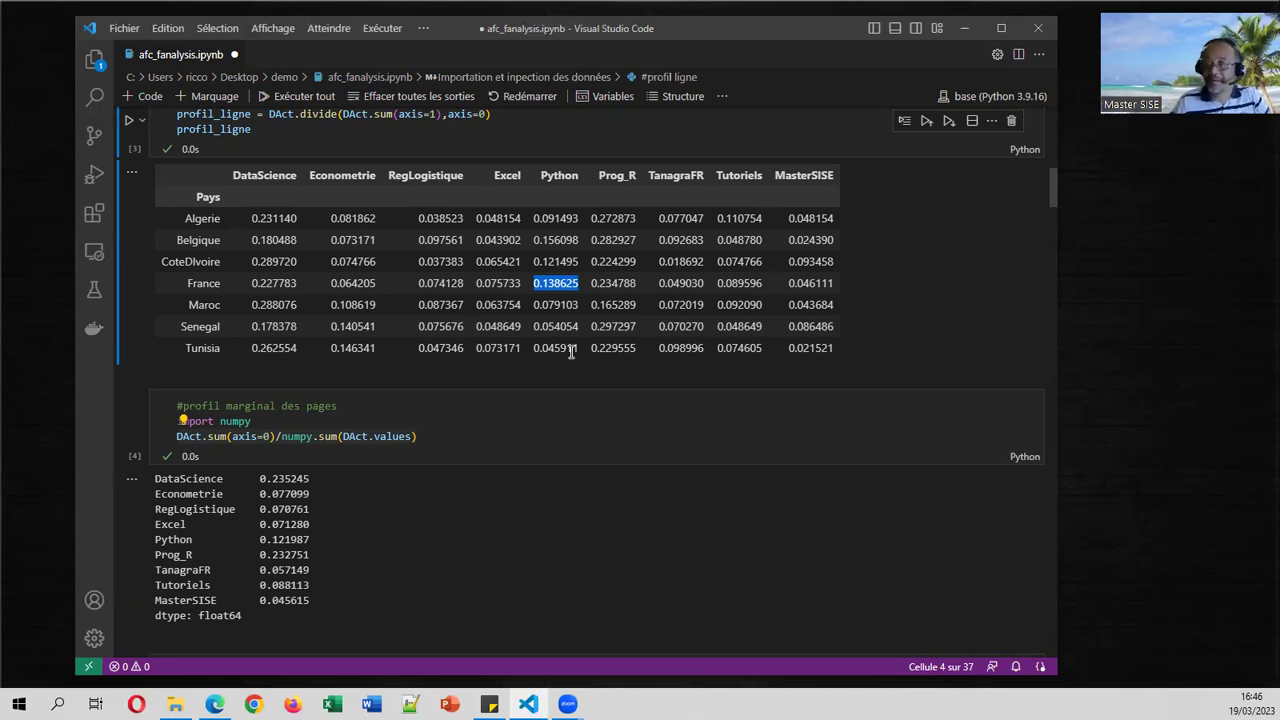
Step: Below the row categories map, run the afc.plot_row_contrib cell with num_axis=1 to chart the row contributions to the first factor
scroll(571, 348, "down", 20)
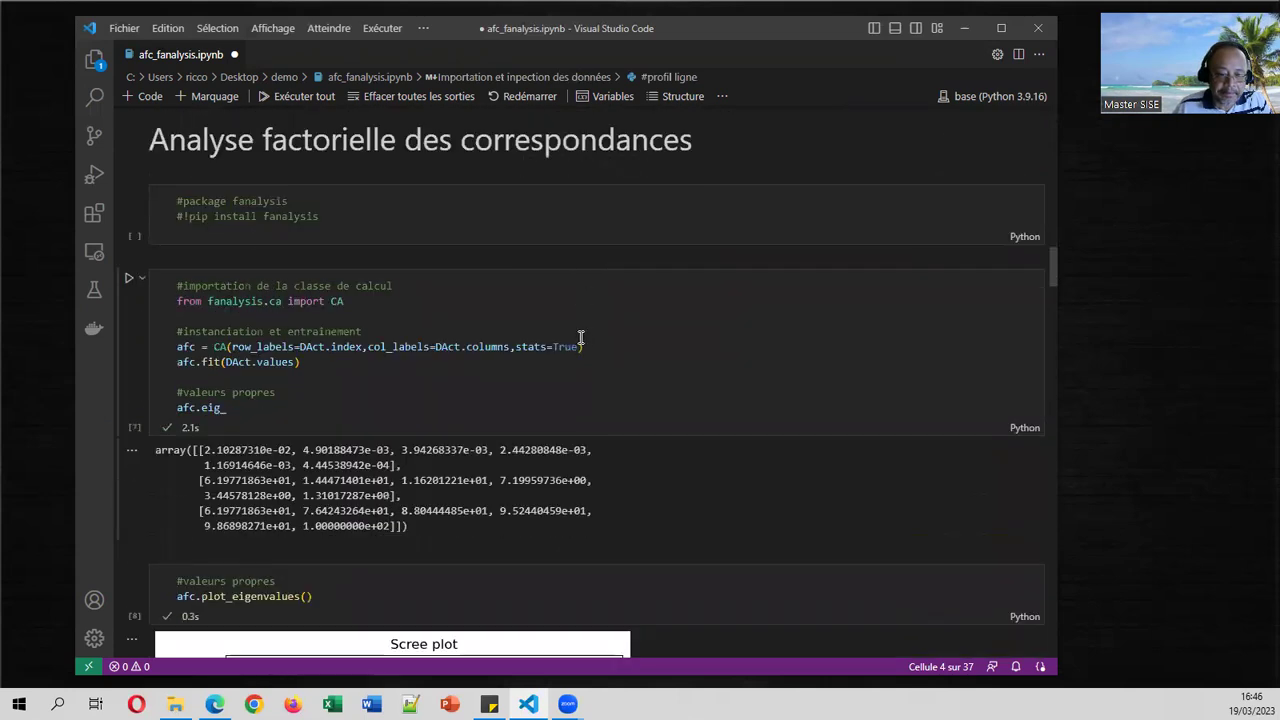
scroll(581, 338, "down", 15)
scroll(586, 330, "down", 15)
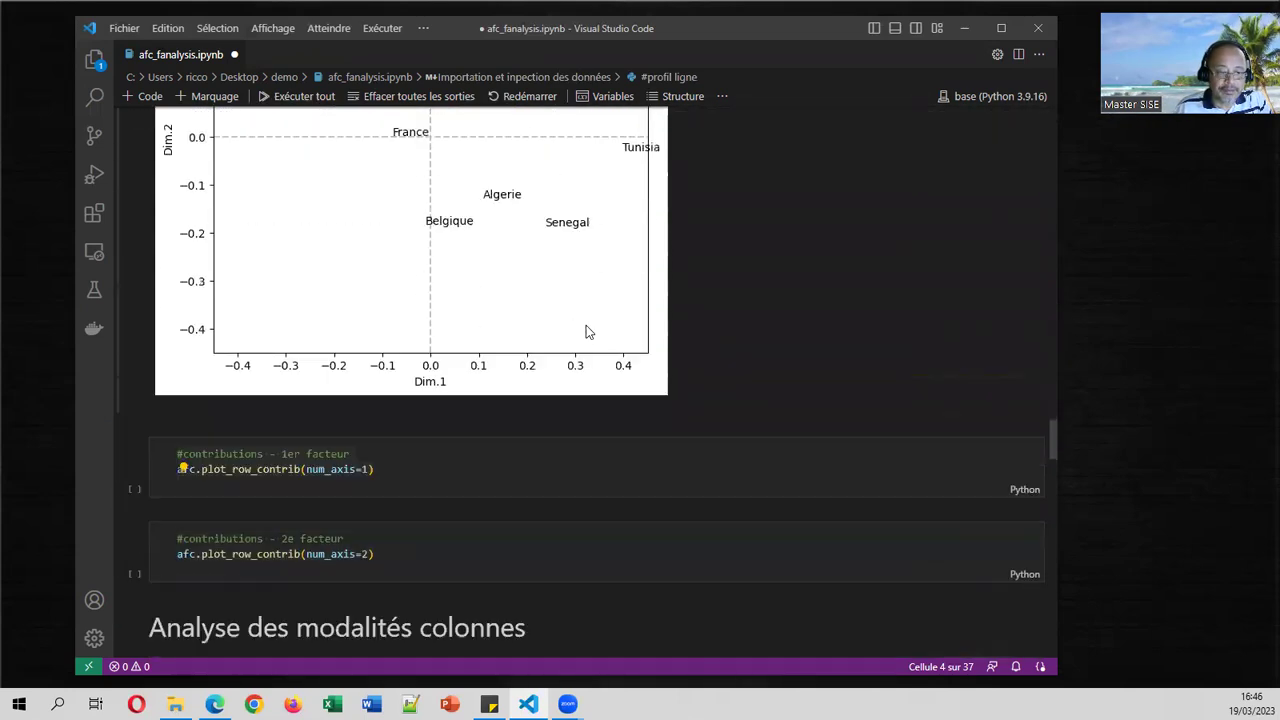
scroll(586, 326, "down", 1)
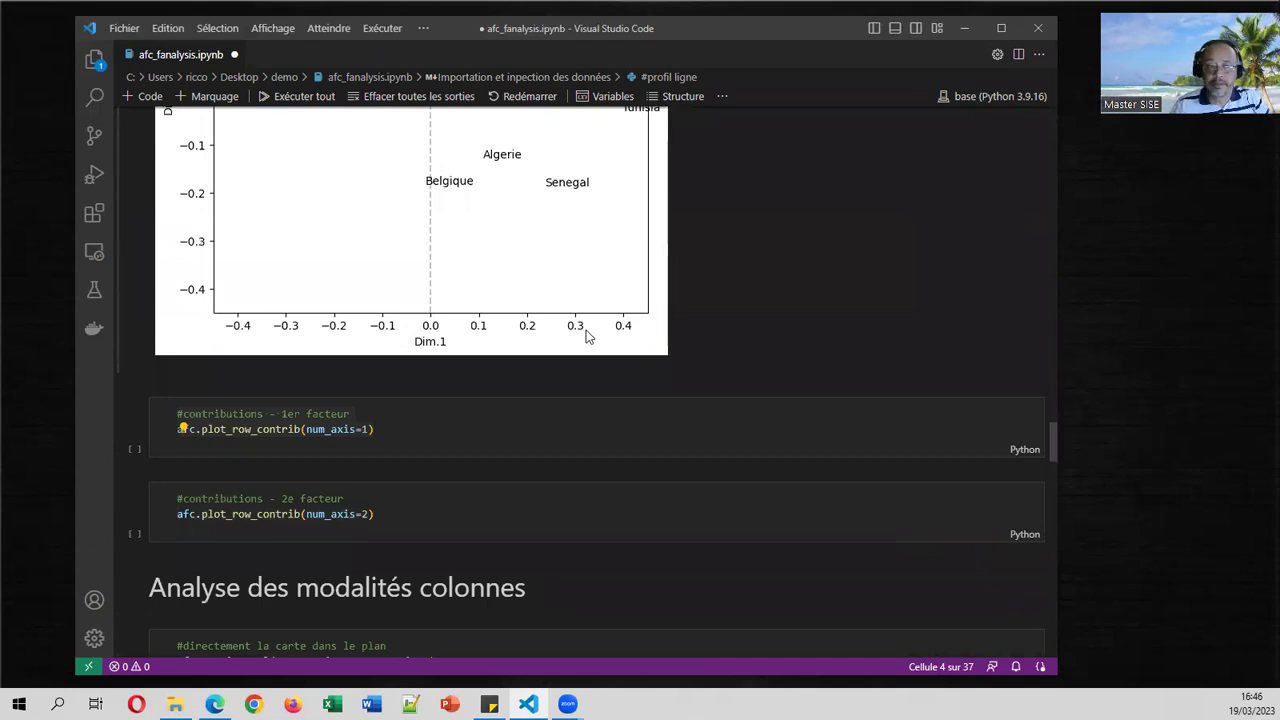
scroll(560, 361, "up", 2)
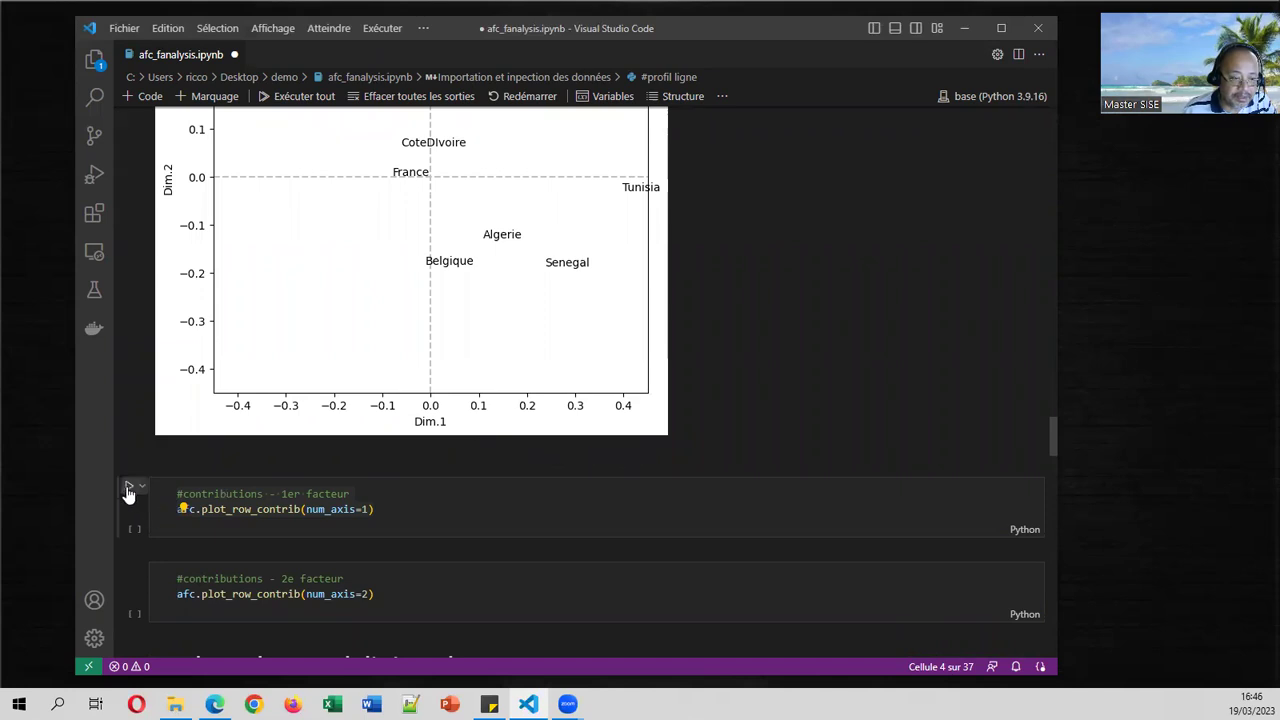
left_click(128, 487)
scroll(344, 439, "down", 5)
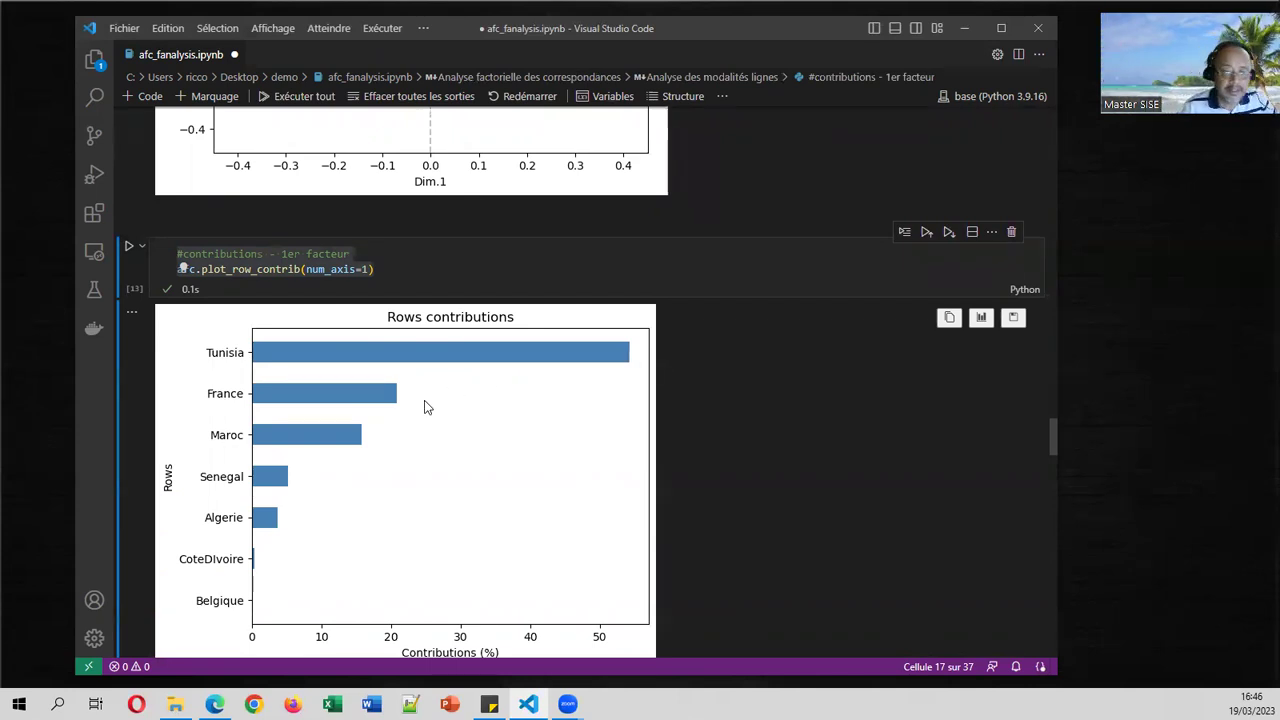
Step: Run the afc.plot_row_contrib cell with num_axis=2 and compare its chart with the first-factor contributions and the "Carte des modalités lignes" map
scroll(425, 400, "down", 3)
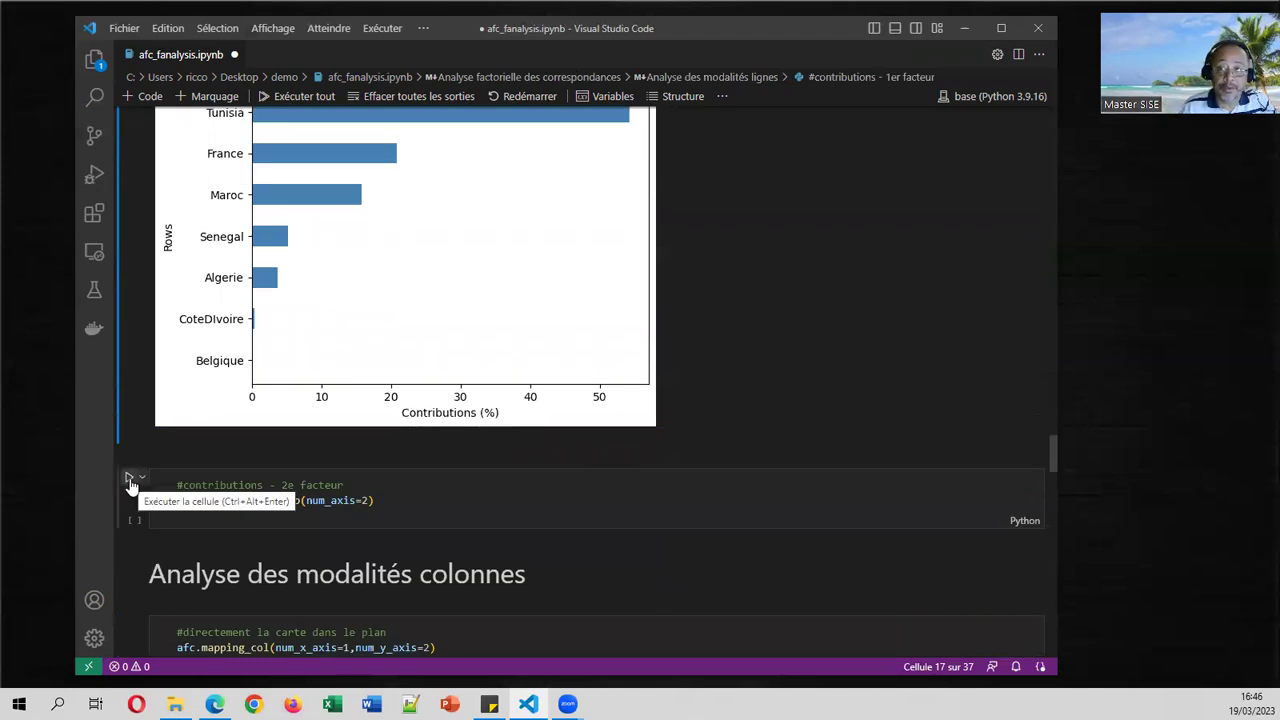
left_click(131, 484)
scroll(357, 464, "down", 3)
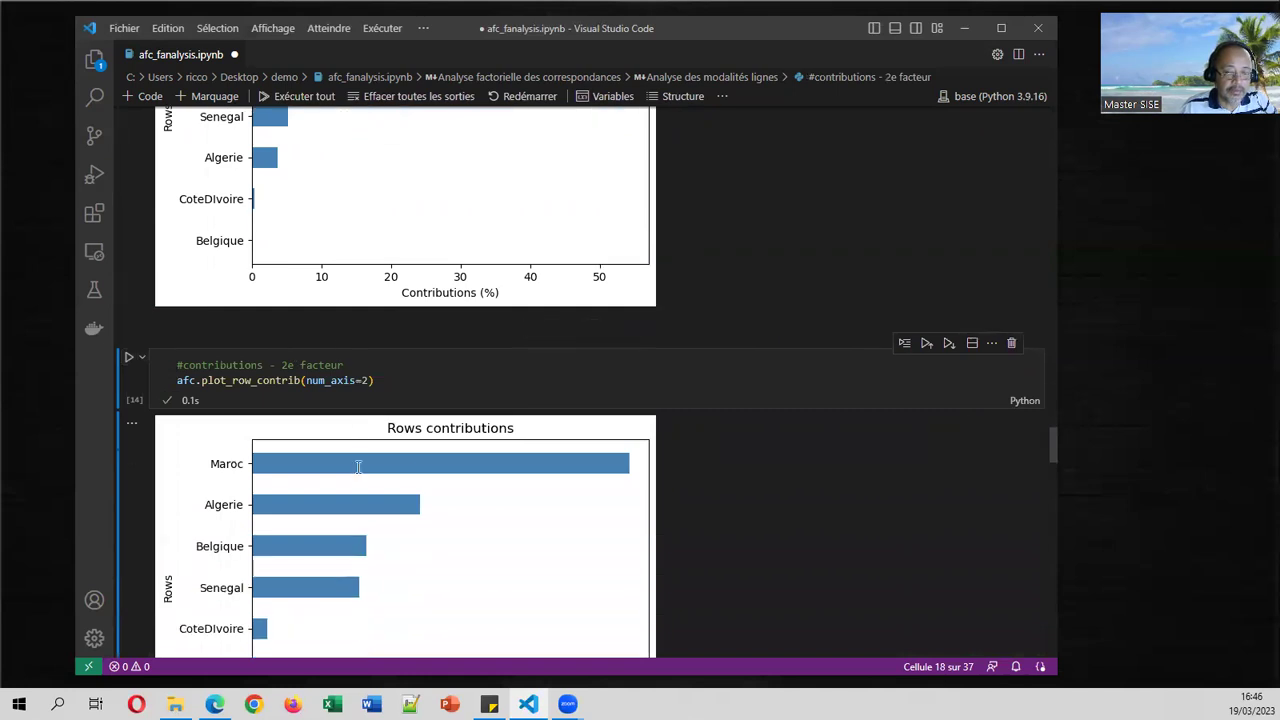
scroll(497, 457, "down", 2)
scroll(518, 449, "up", 6)
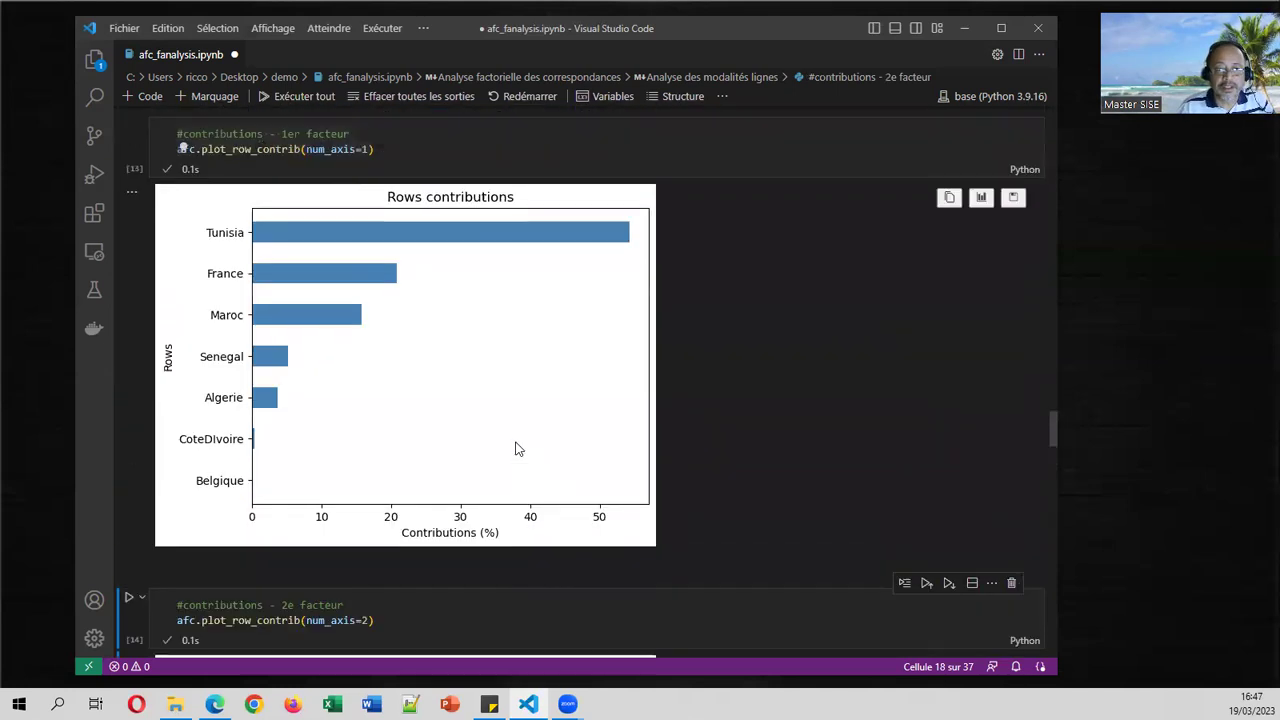
scroll(518, 449, "up", 10)
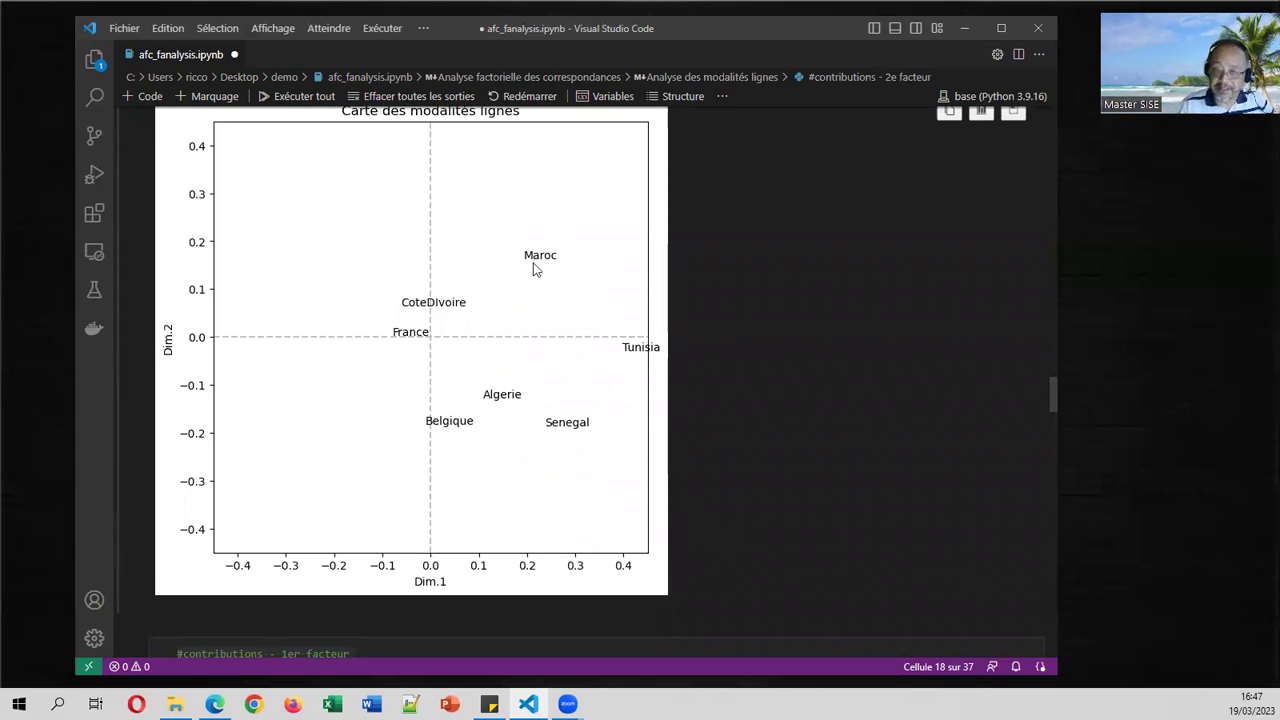
scroll(507, 408, "down", 10)
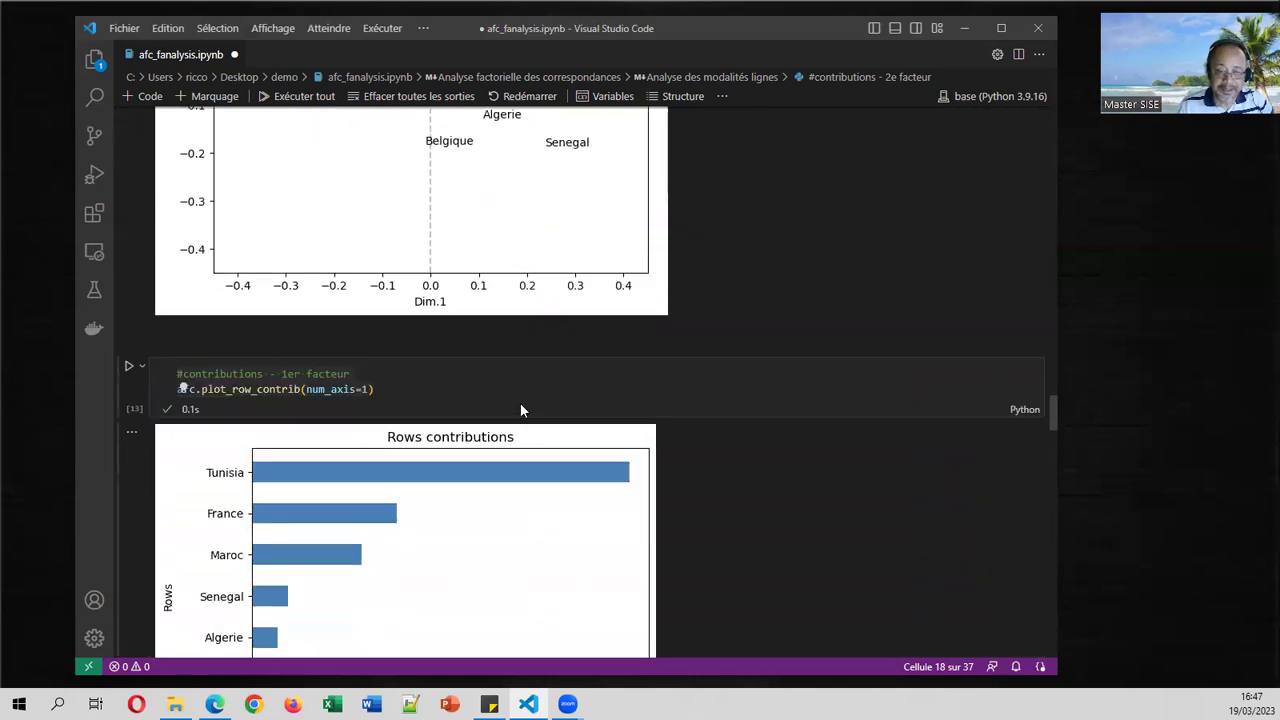
scroll(405, 487, "down", 2)
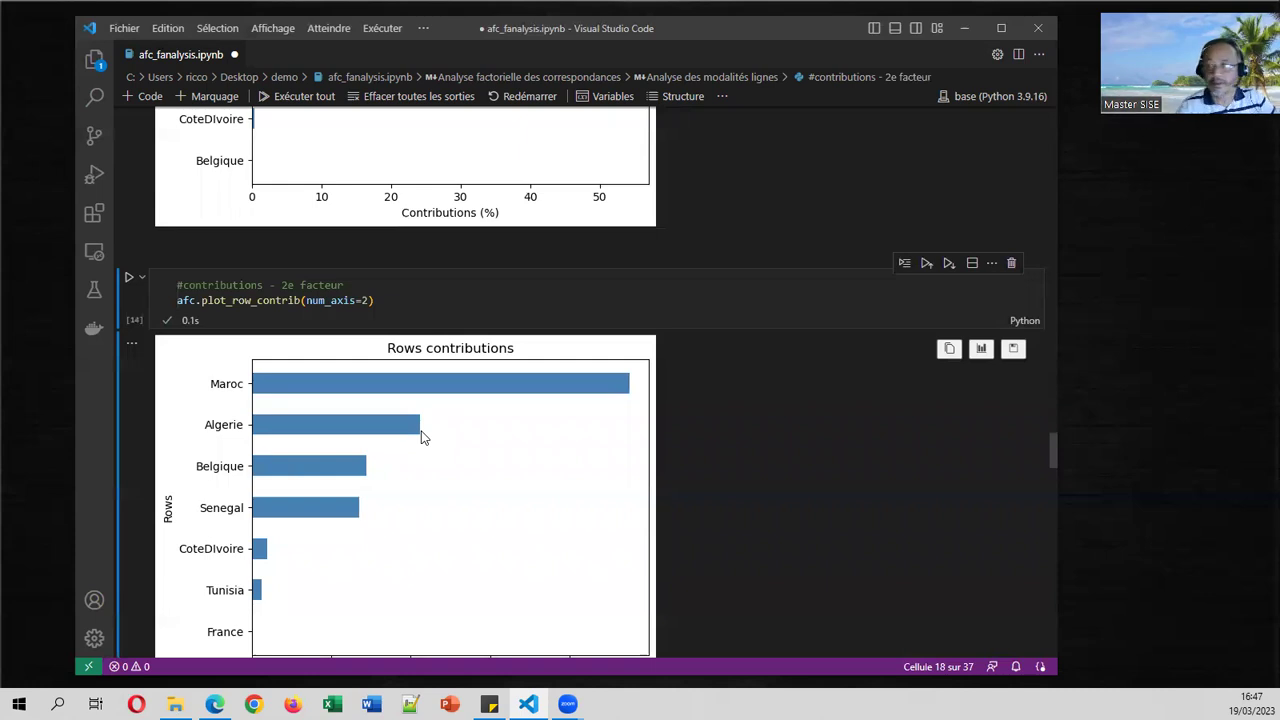
scroll(423, 433, "down", 6)
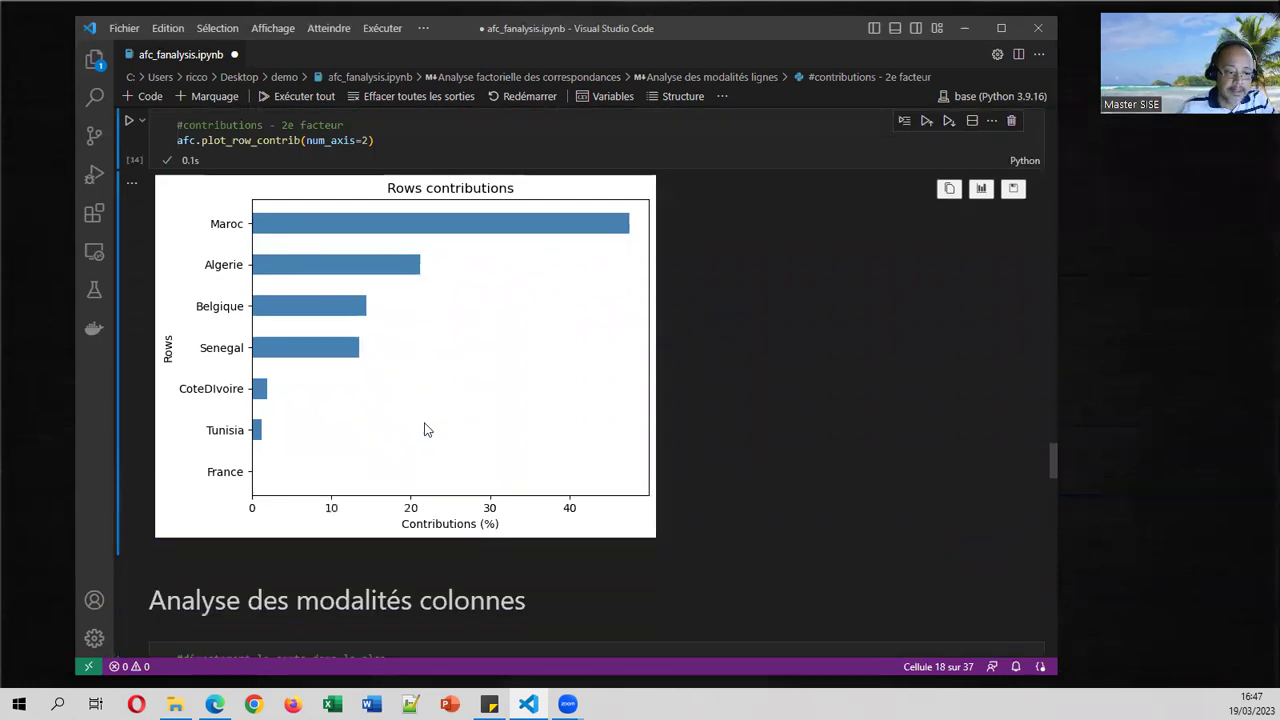
Step: Under "Analyse des modalités colonnes", run the afc.mapping_col cell with num_x_axis=1 and num_y_axis=2 to display the column factor map
scroll(470, 403, "down", 3)
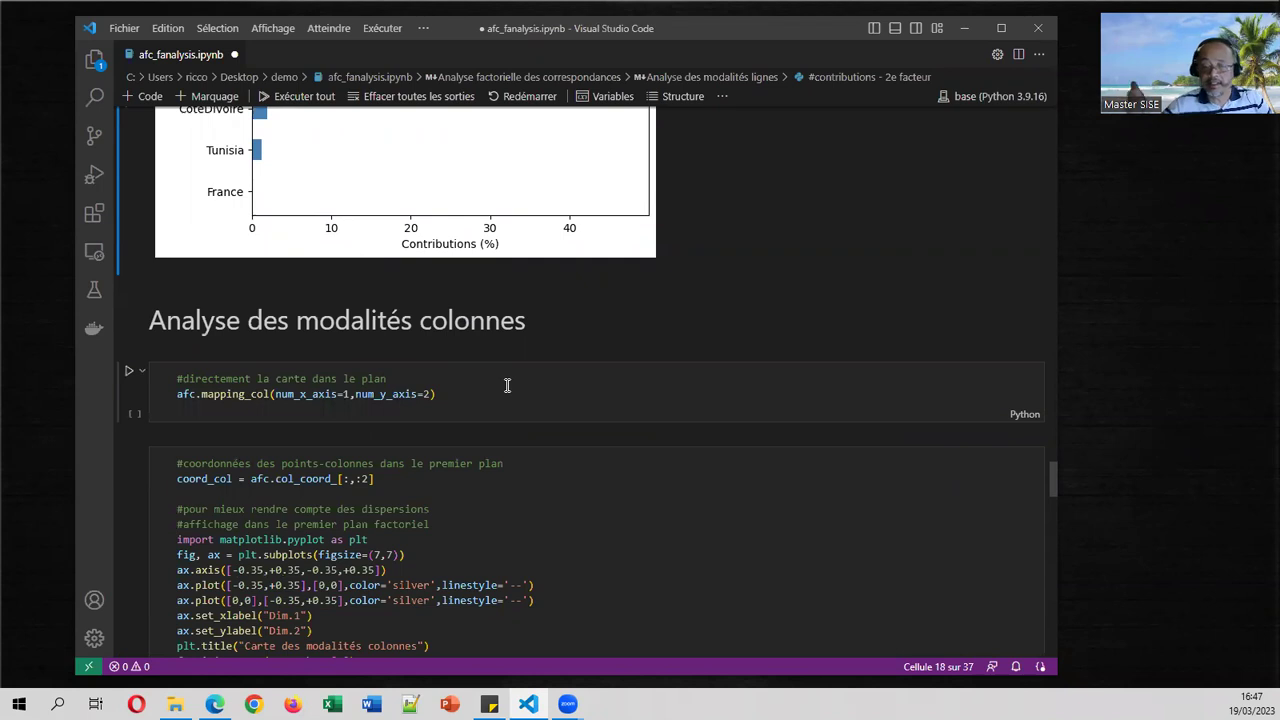
left_click(129, 373)
scroll(514, 384, "down", 4)
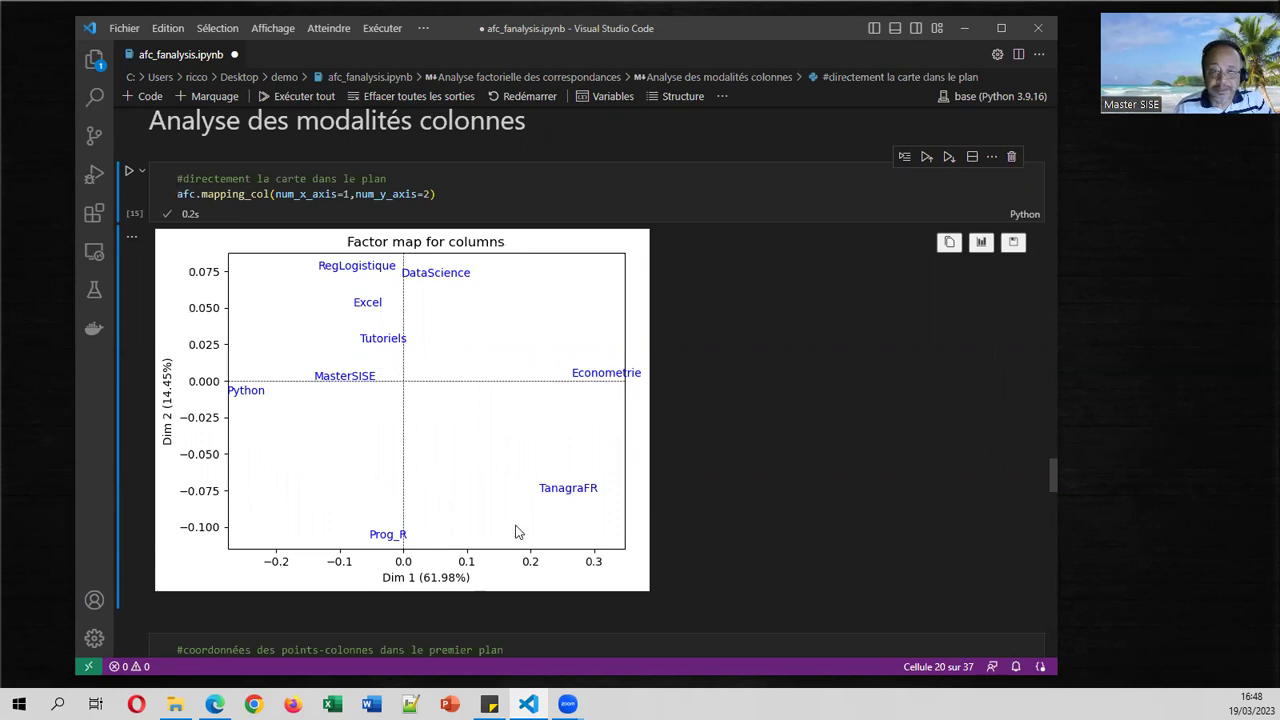
Step: Run the coord_col matplotlib cell that plots "Carte des modalités colonnes" with both axes from -0.35 to +0.35
scroll(517, 532, "down", 3)
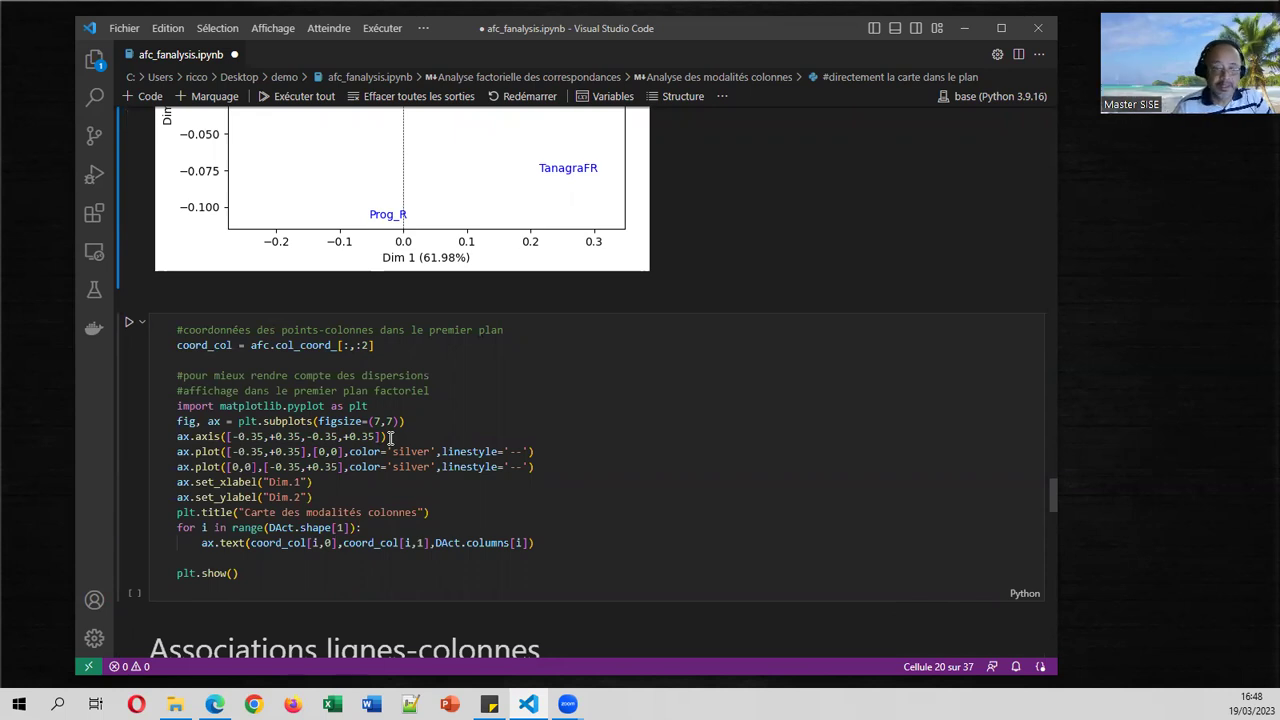
left_click(128, 322)
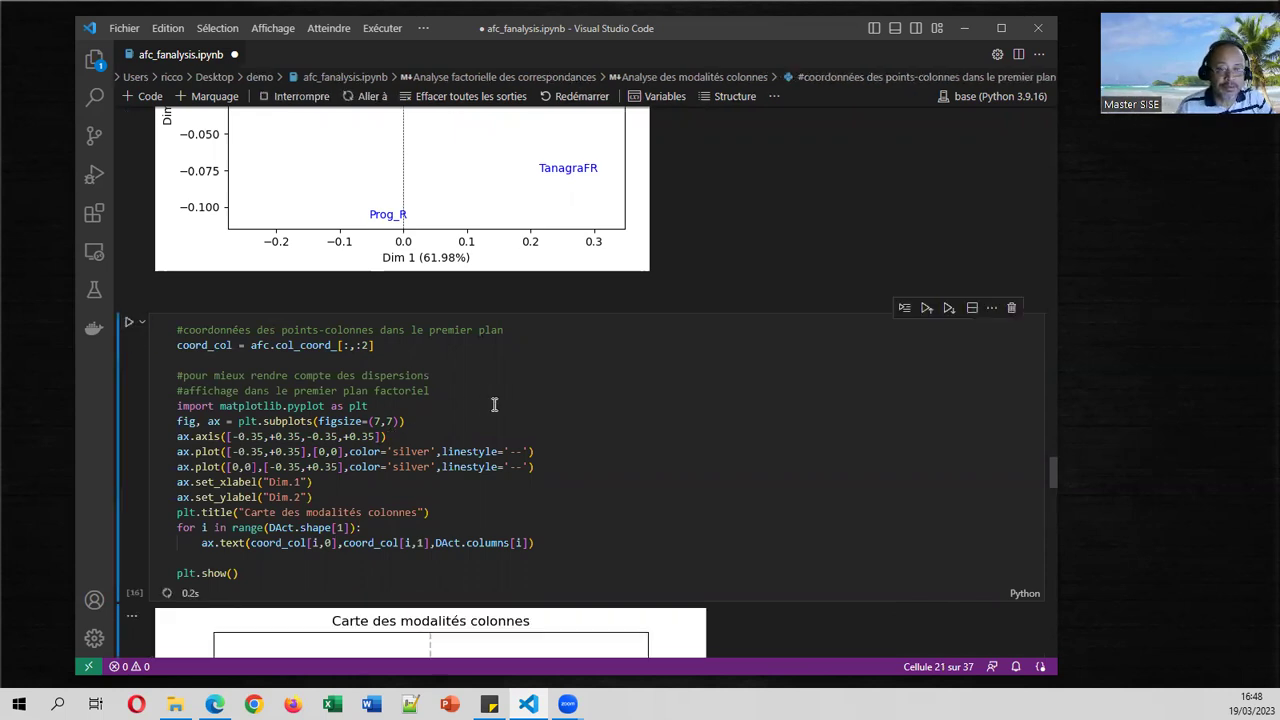
scroll(494, 404, "down", 5)
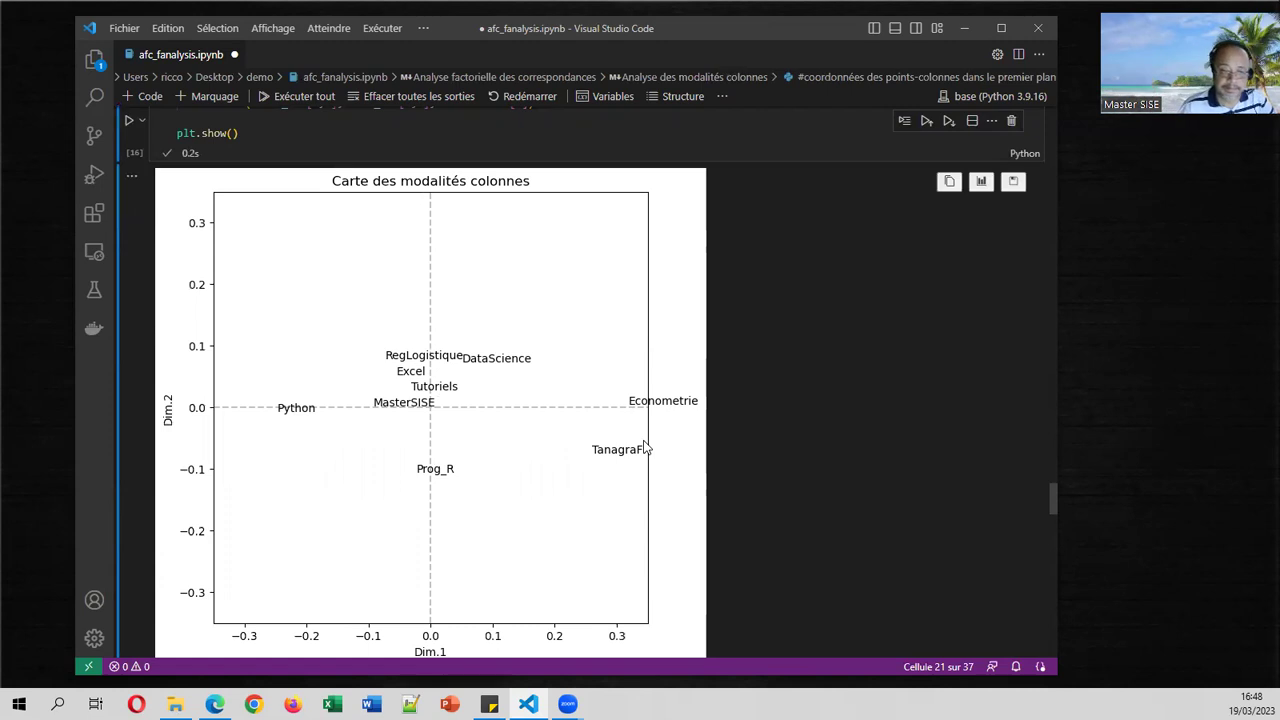
Step: Under "Associations lignes-colonnes", run the afc.mapping cell for axes 1 and 2 and examine the simultaneous map of countries and topics
scroll(636, 426, "down", 3)
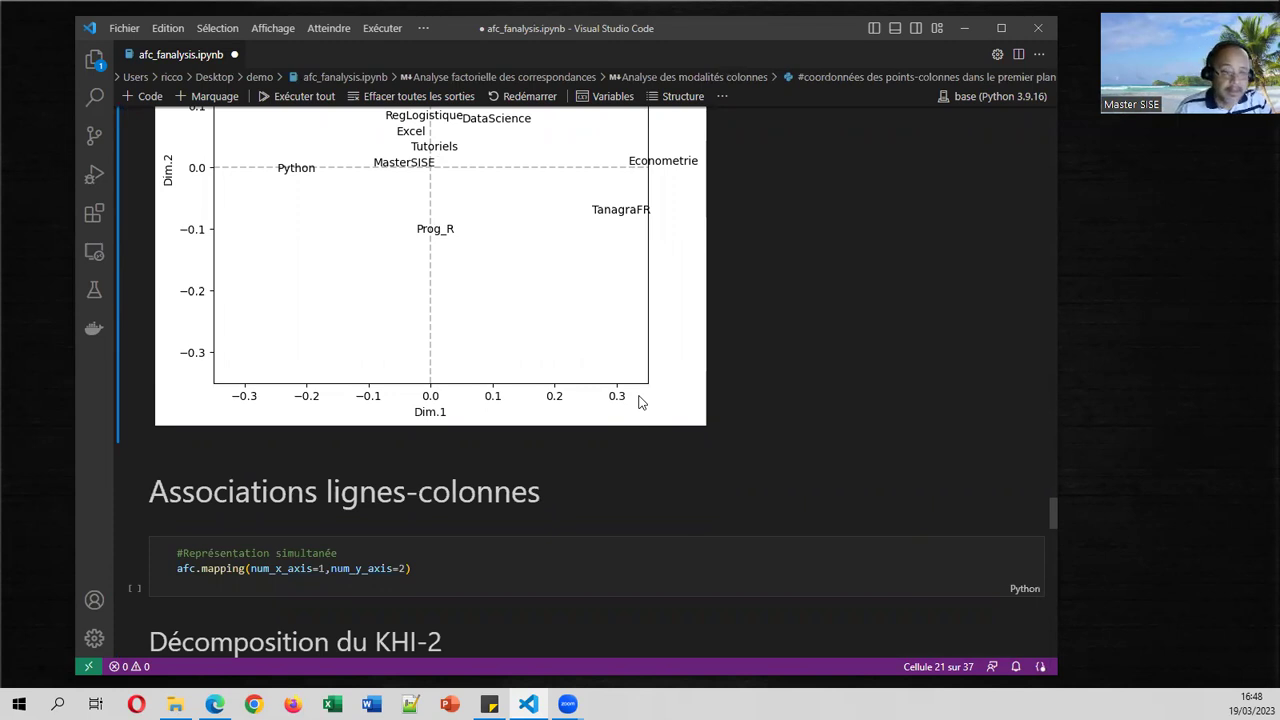
scroll(388, 424, "down", 1)
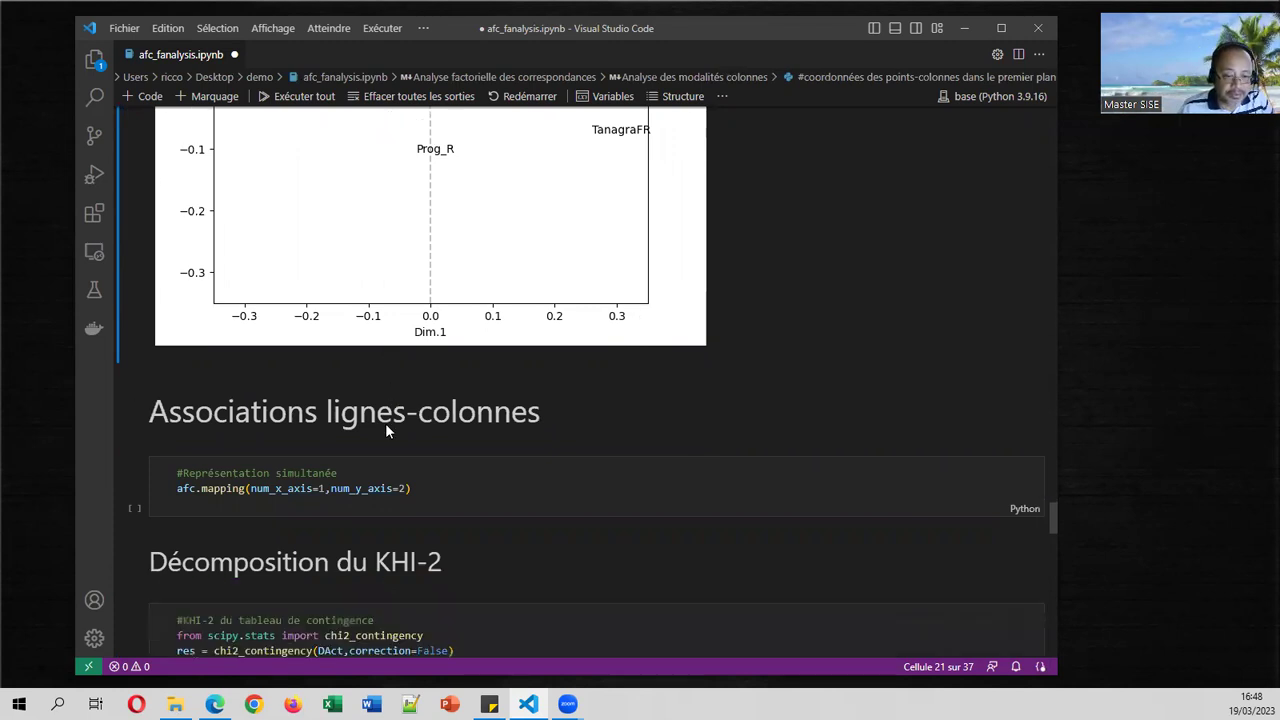
left_click(129, 465)
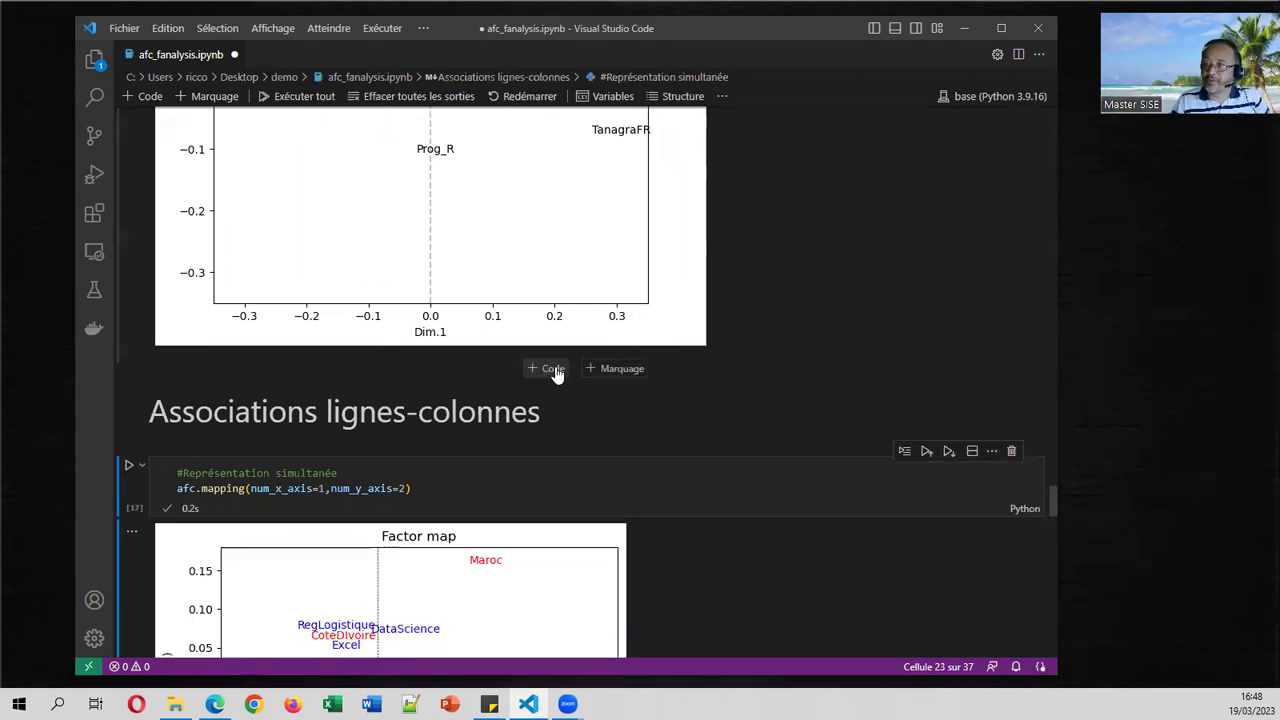
scroll(556, 372, "down", 5)
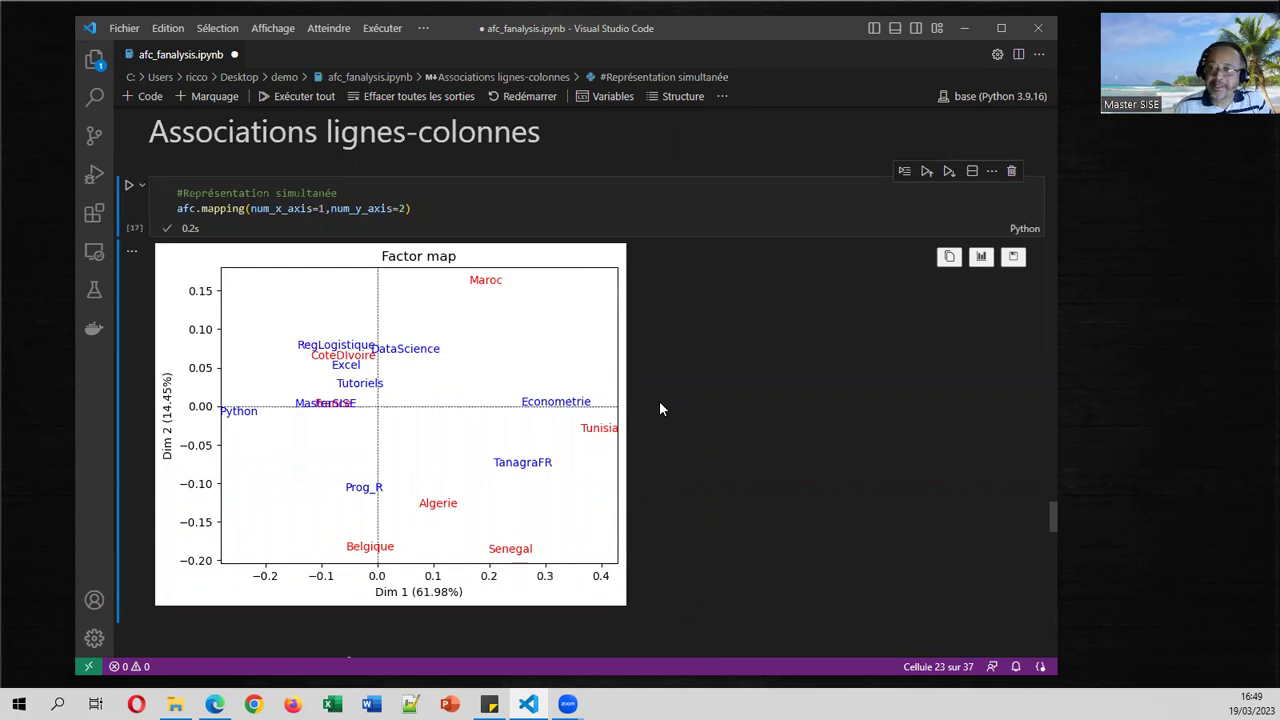
left_click(226, 209)
key("End")
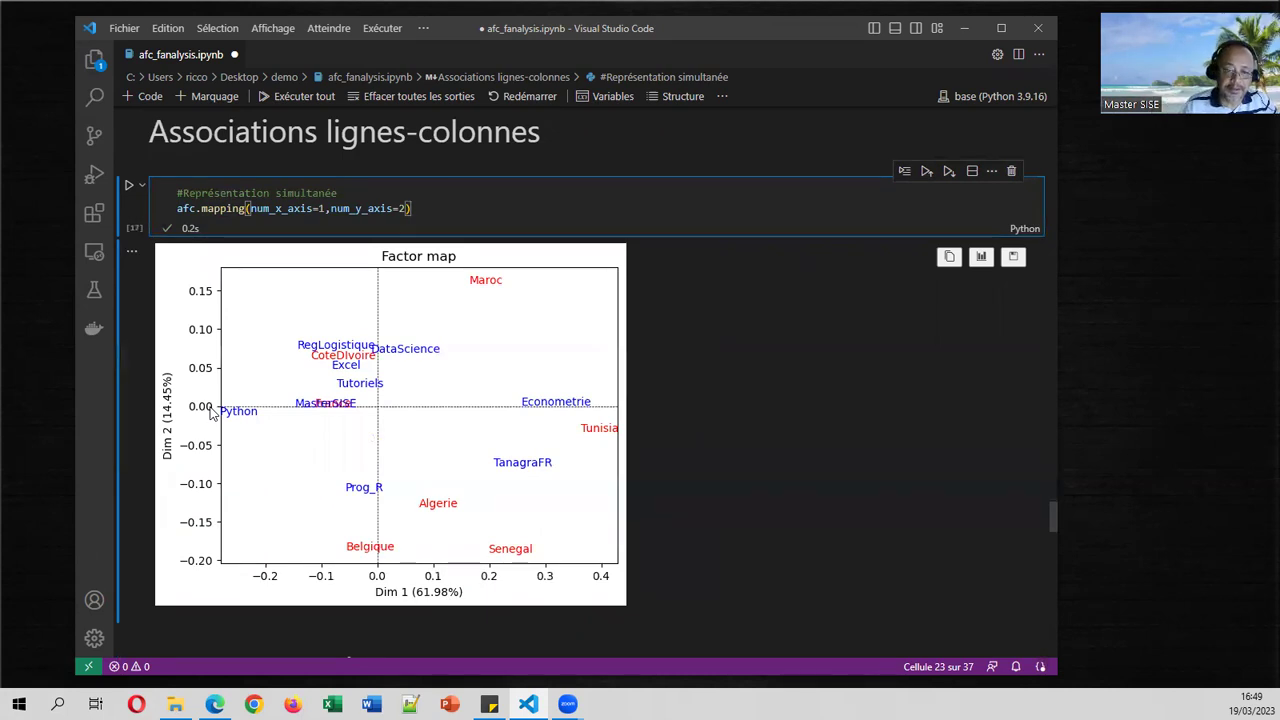
scroll(216, 400, "down", 1)
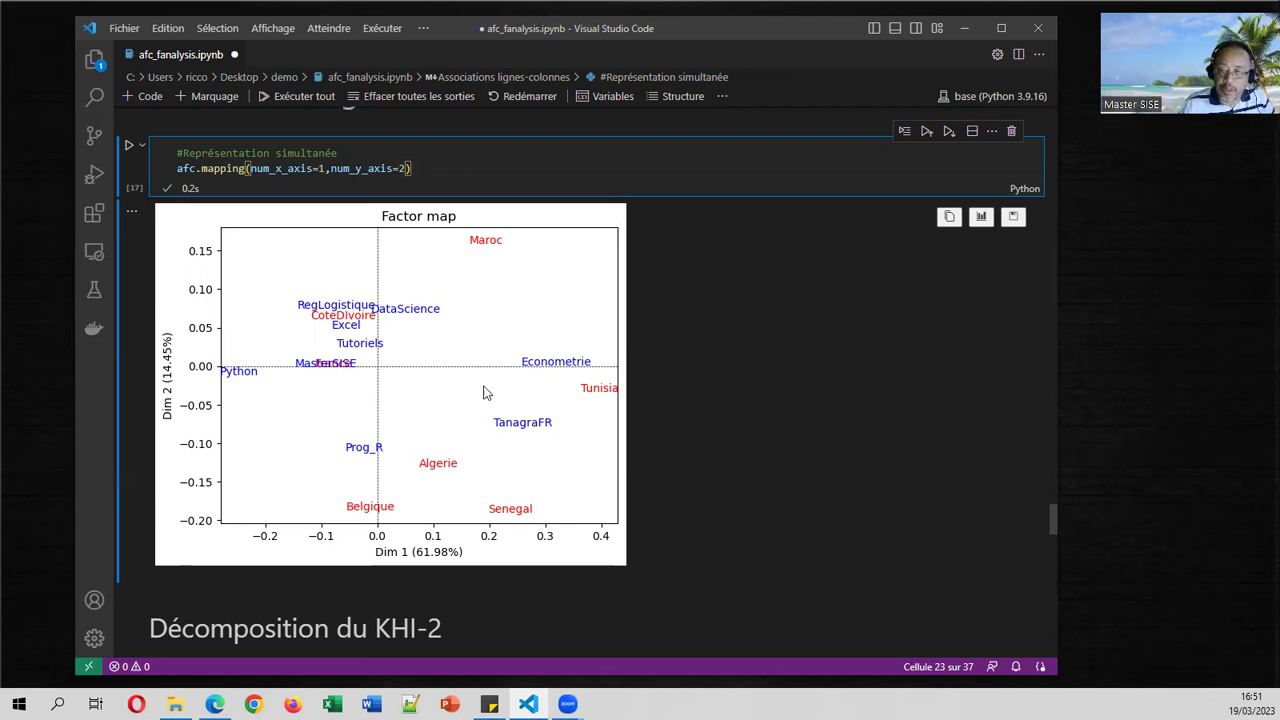
scroll(493, 360, "down", 2)
scroll(494, 360, "up", 1)
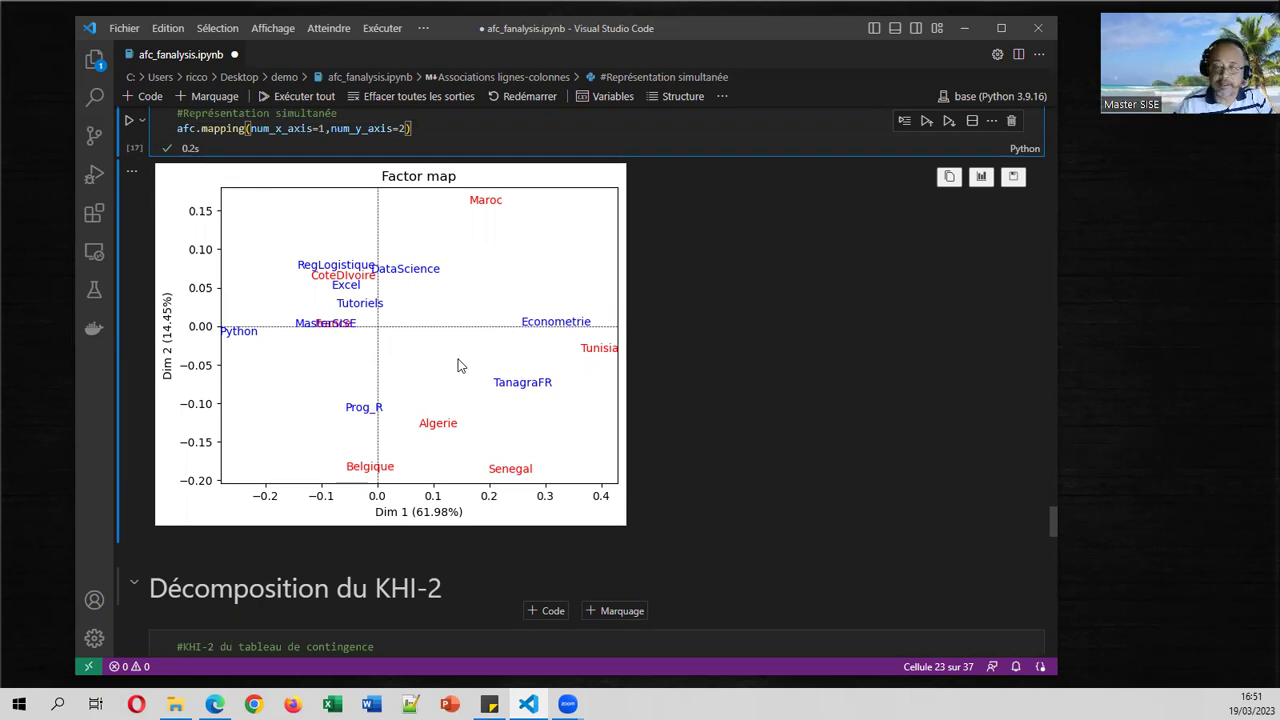
Step: Switch to Pratique_Methodes_Factorielles.pdf in Edge and read section 4.1.4 on row-column association, from the independence statistic to the standardised residual
scroll(458, 366, "down", 3)
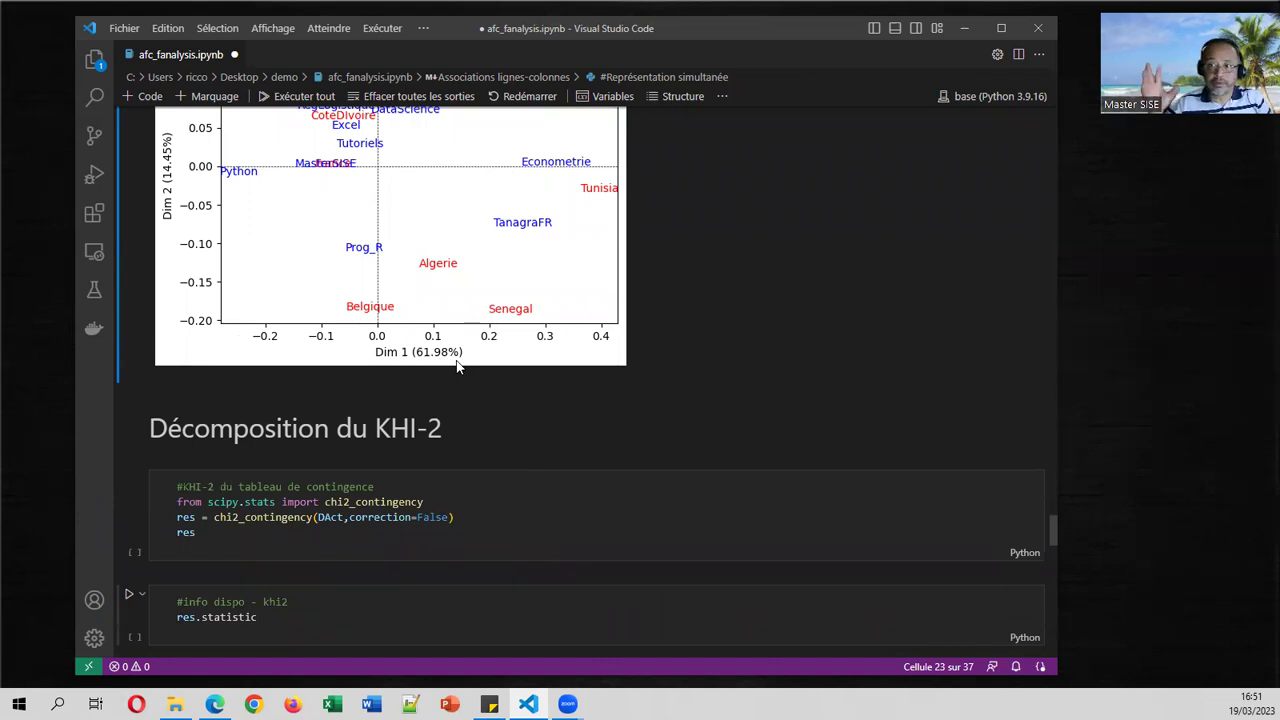
scroll(451, 374, "down", 2)
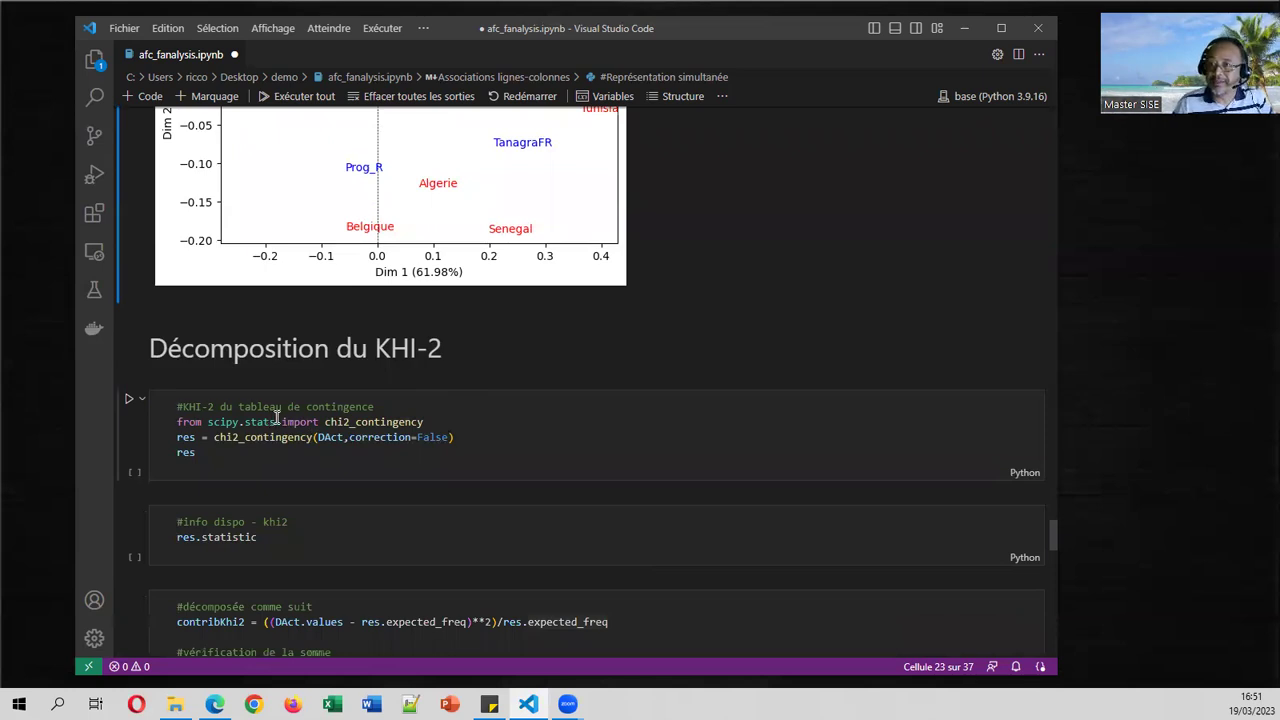
left_click(215, 704)
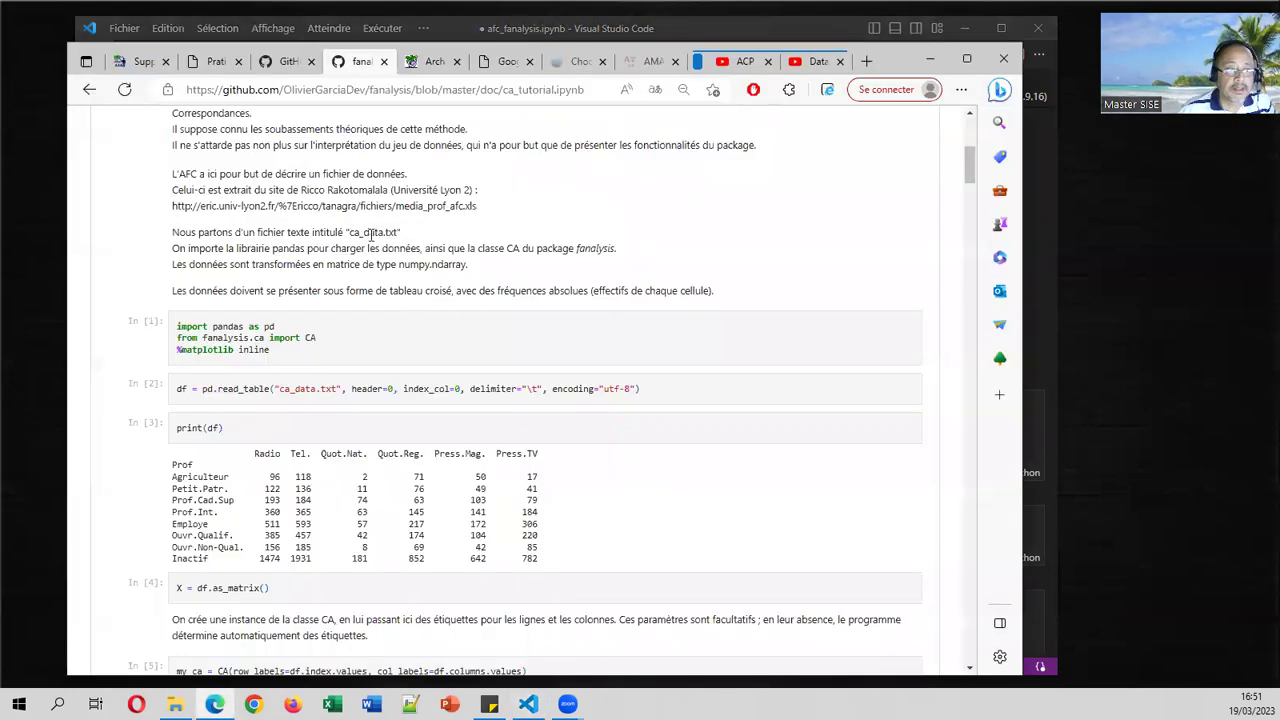
left_click(212, 62)
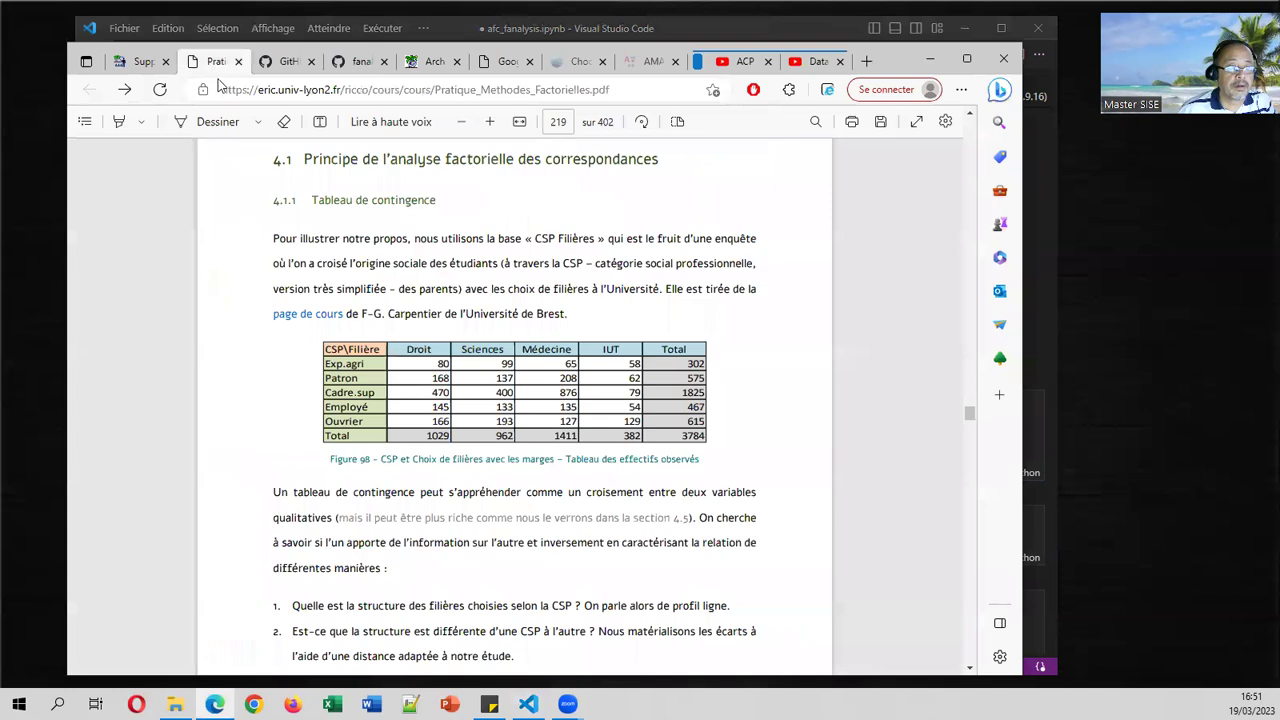
left_click(85, 121)
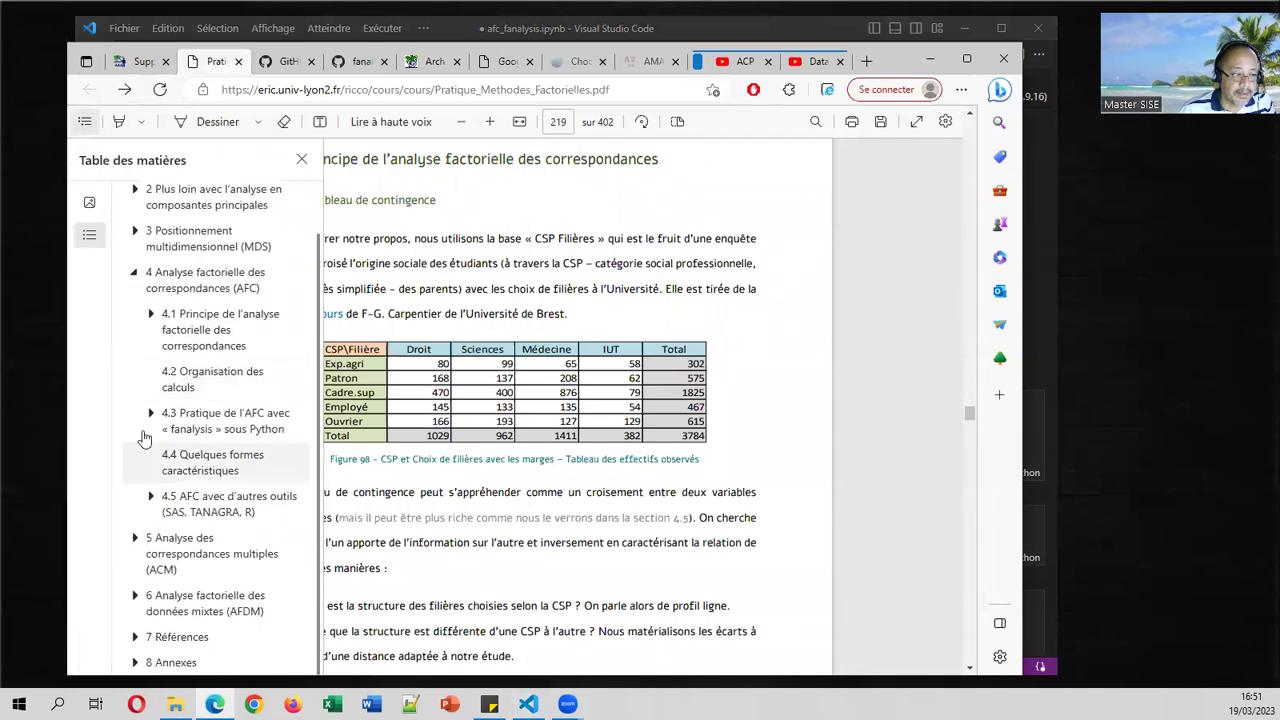
left_click(151, 316)
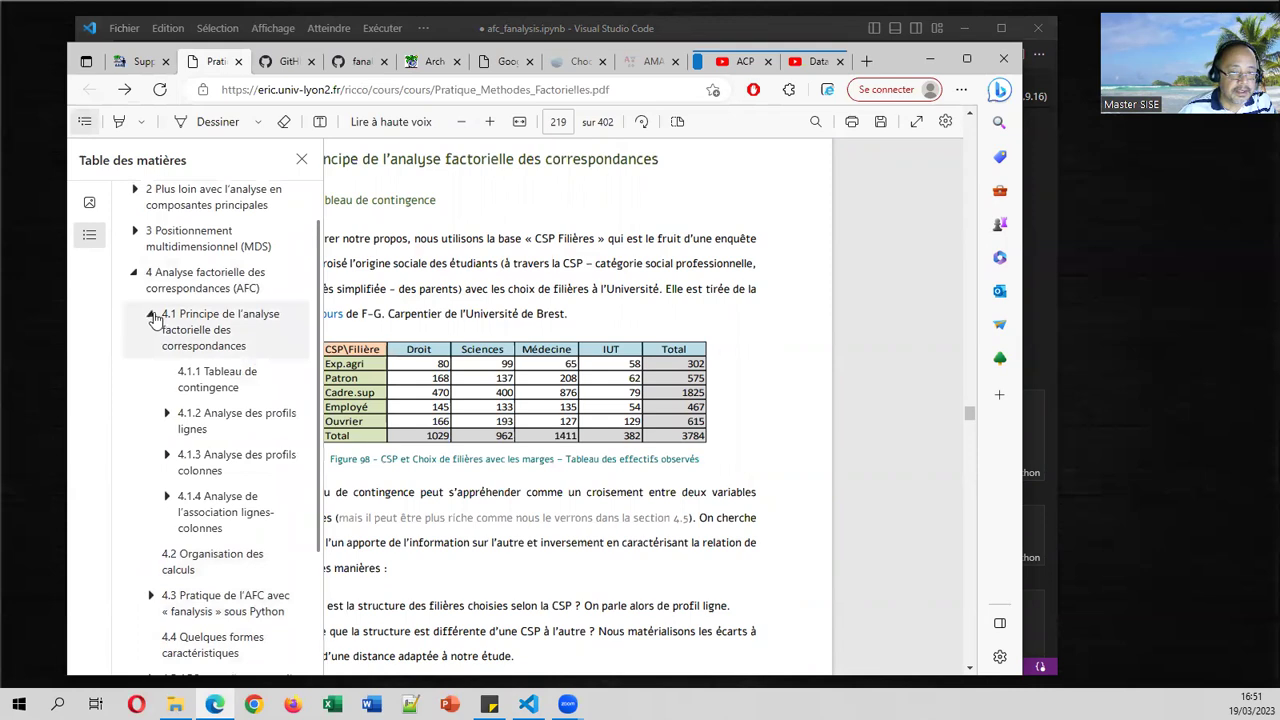
left_click(242, 514)
scroll(672, 414, "down", 10)
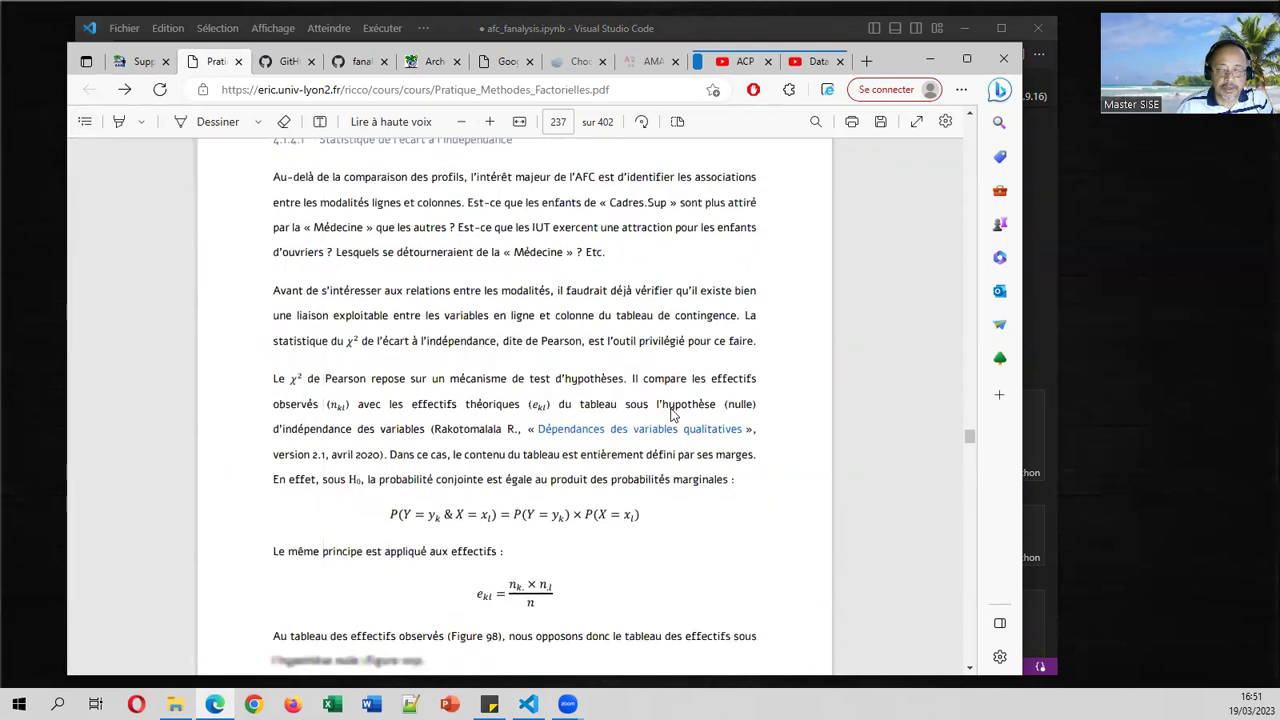
scroll(675, 415, "down", 8)
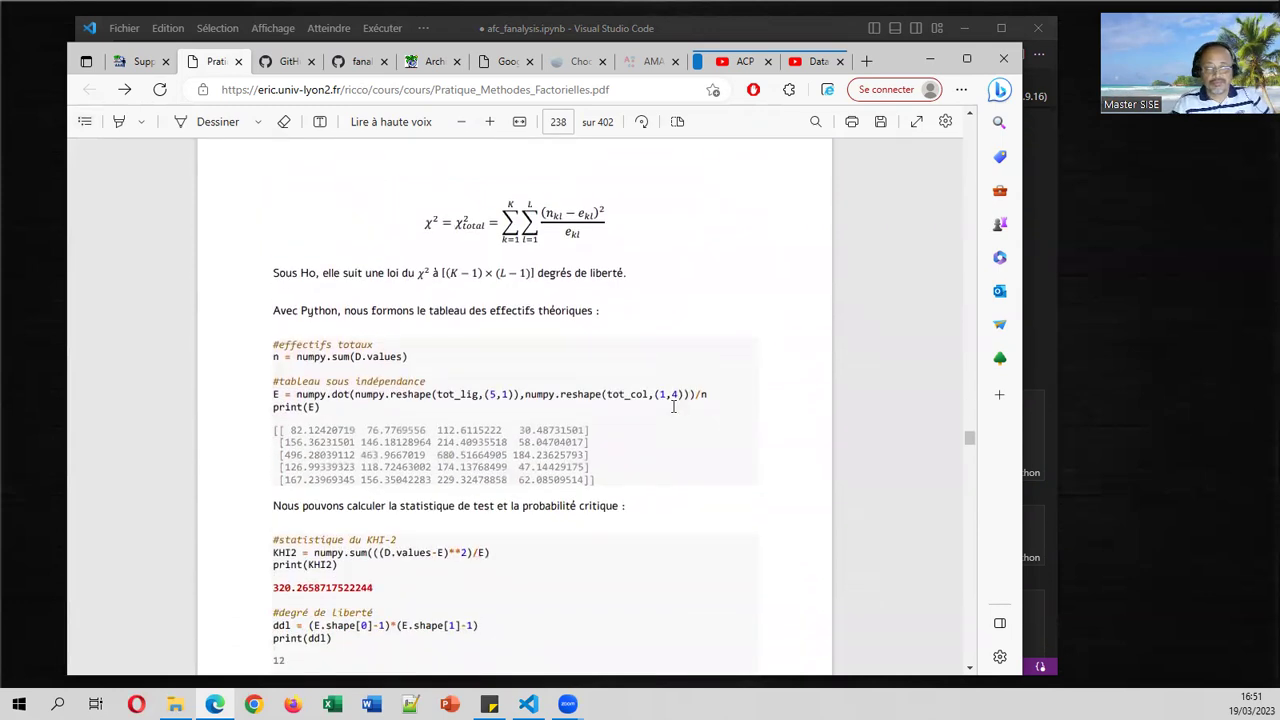
scroll(570, 363, "down", 10)
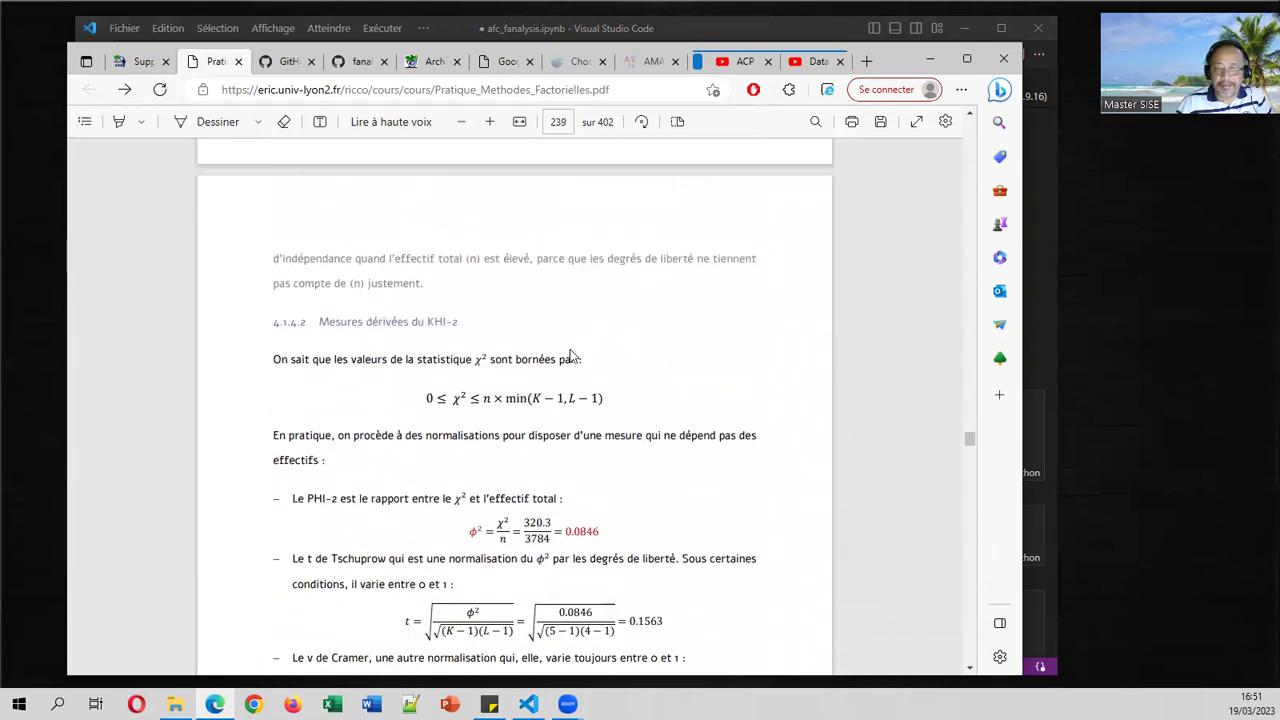
scroll(570, 349, "down", 6)
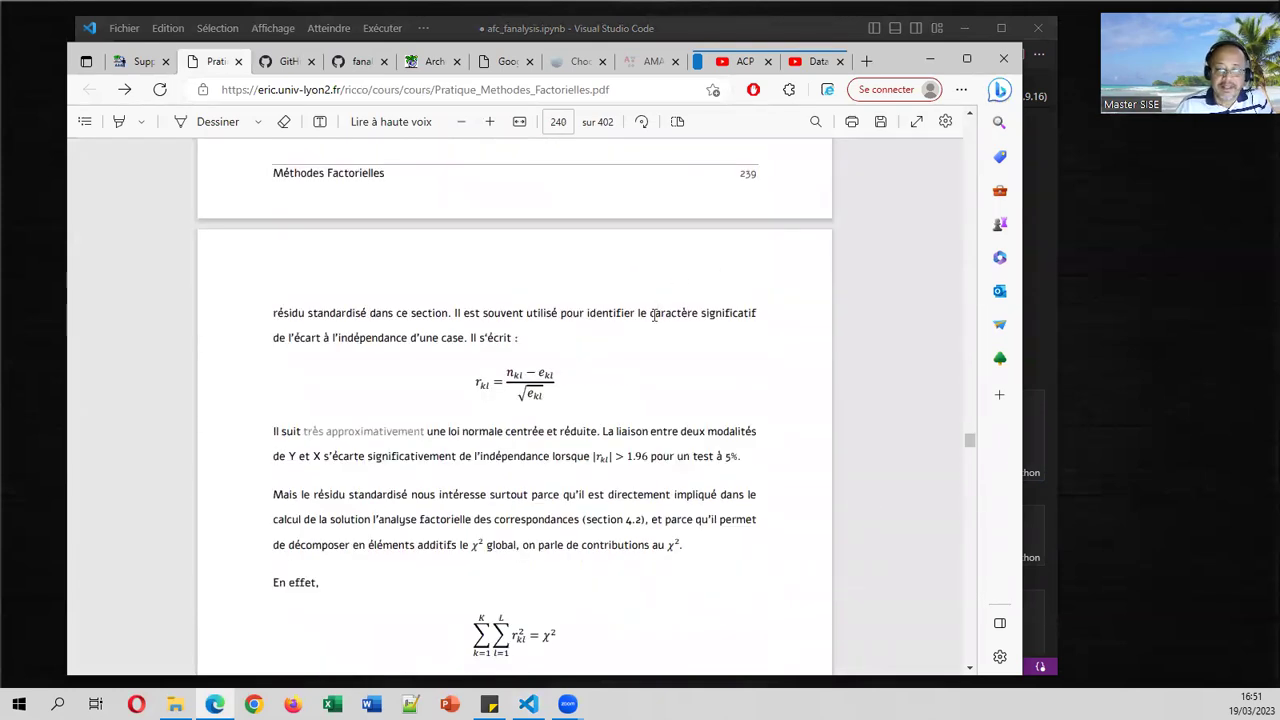
left_click(929, 60)
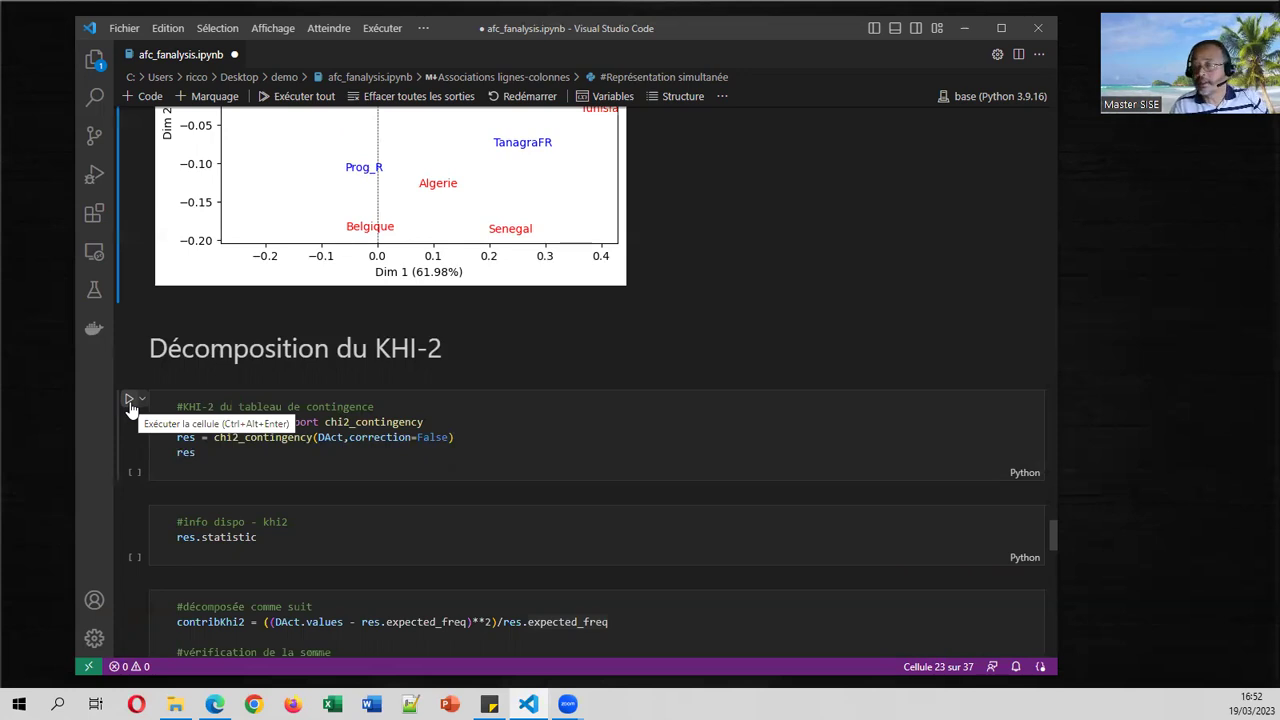
Step: Under "Décomposition du KHI-2", run the chi2_contingency cell on DAct with correction=False and highlight the statistic value in its output
left_click(129, 401)
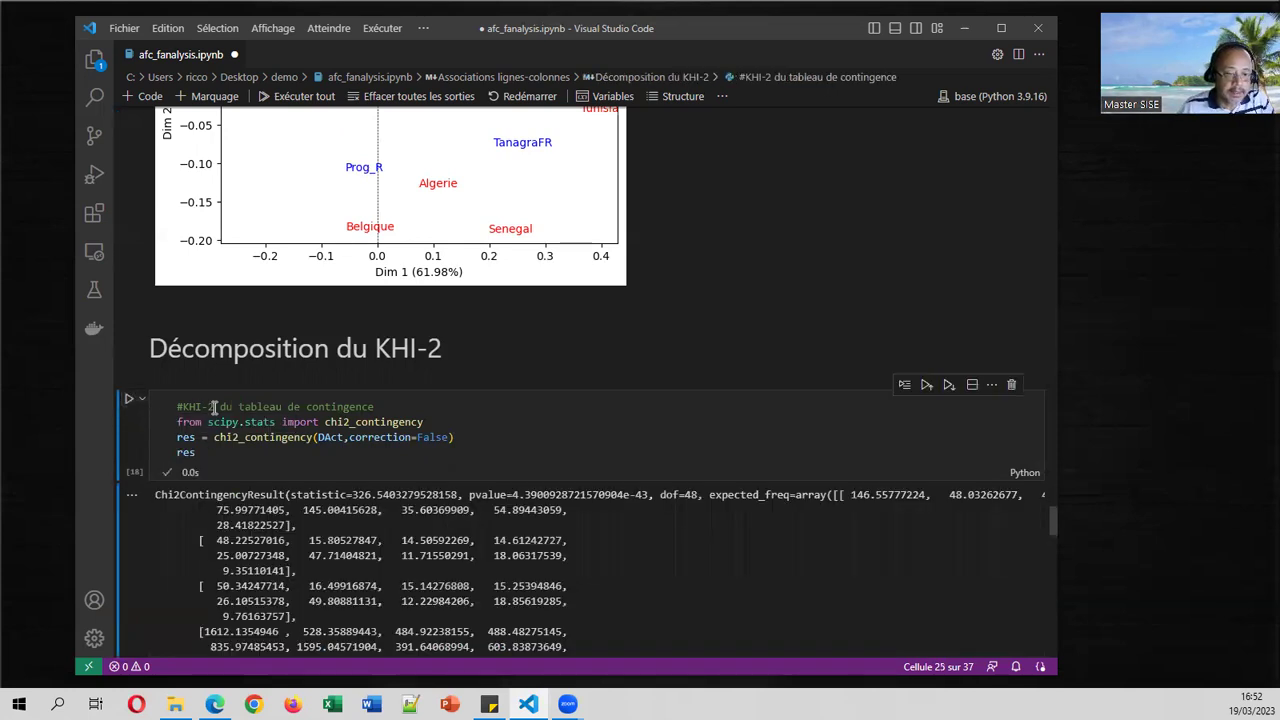
scroll(210, 408, "down", 1)
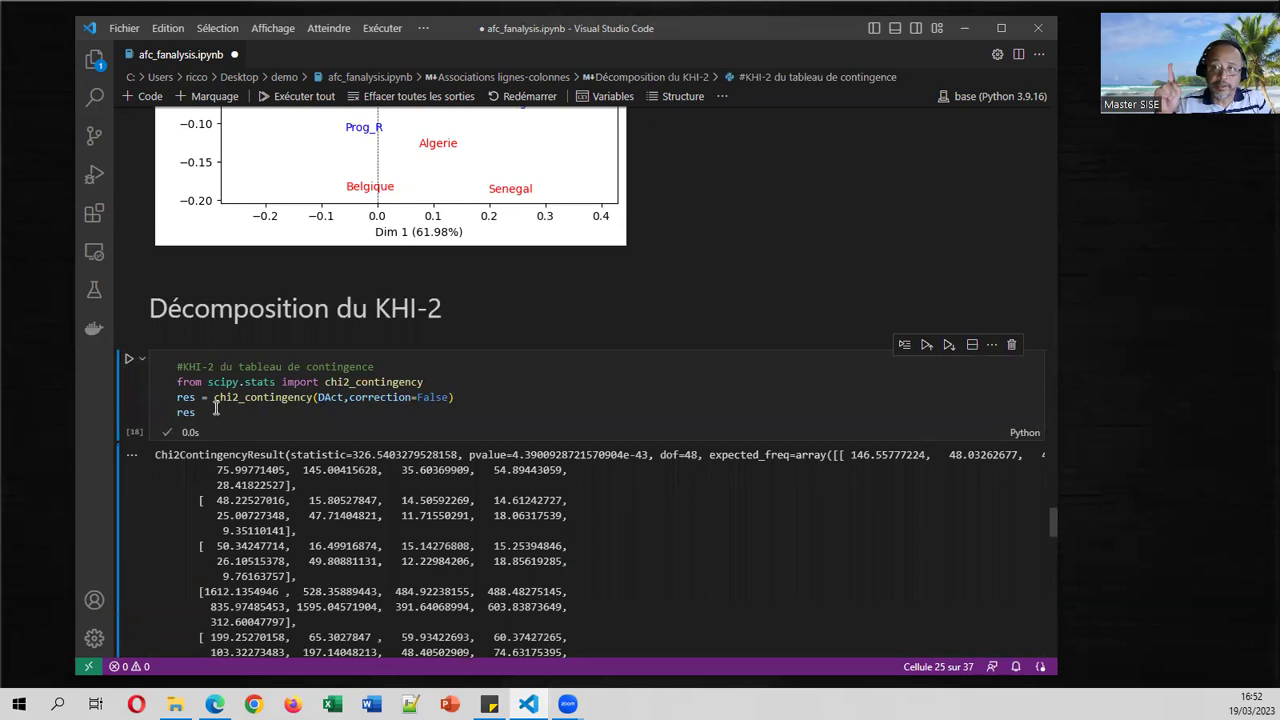
left_click_drag(351, 454, 458, 455)
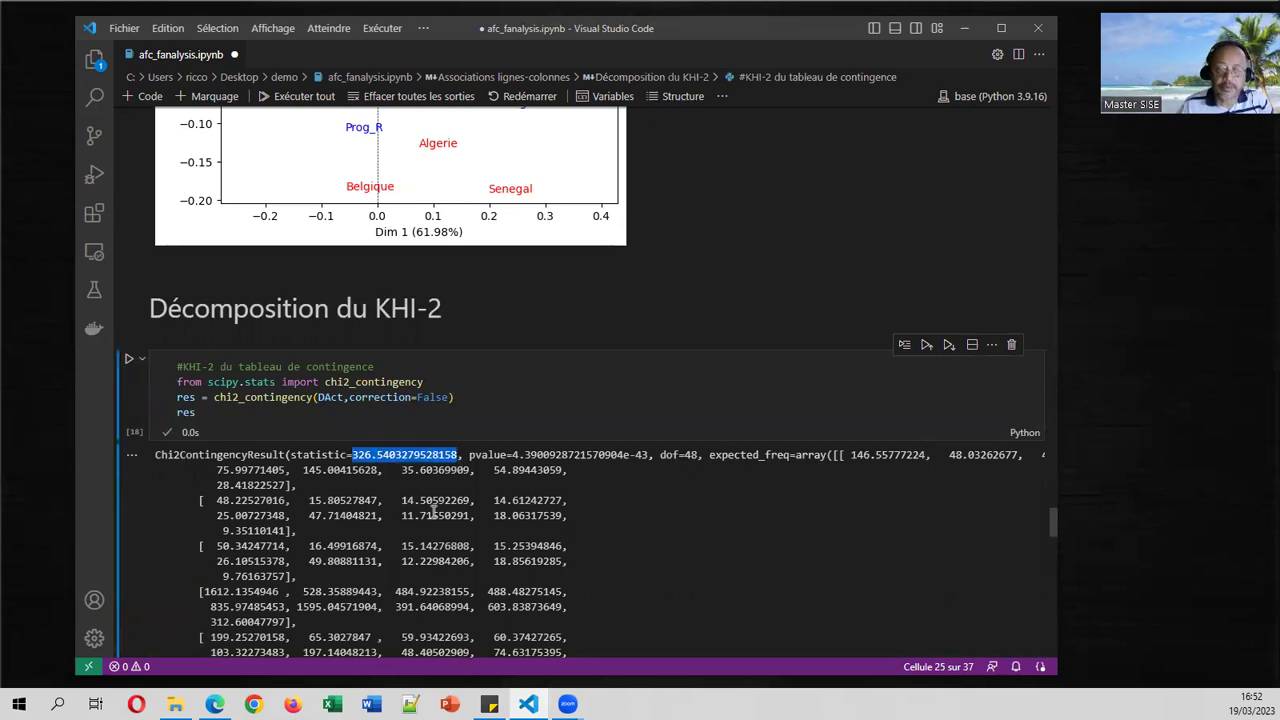
Step: Switch to the PDF in Edge, review the total chi-square statistic formula on page 238, and return to the notebook
left_click(215, 704)
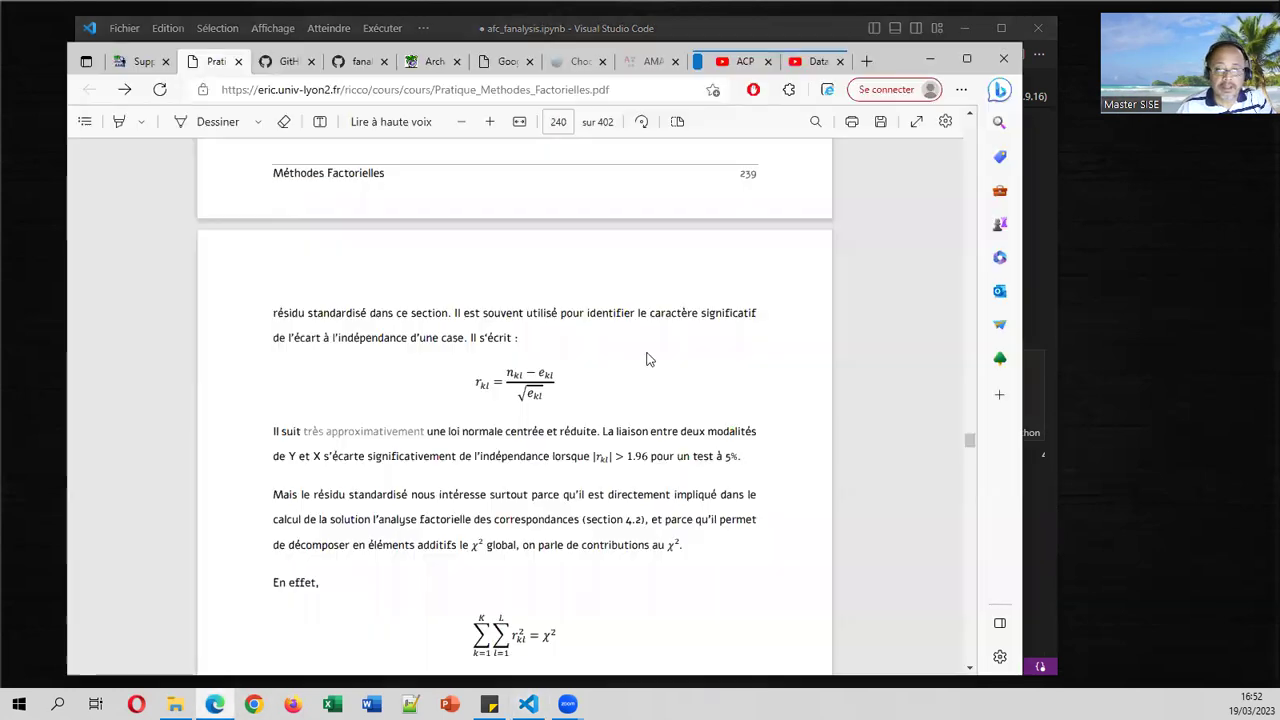
scroll(650, 365, "up", 10)
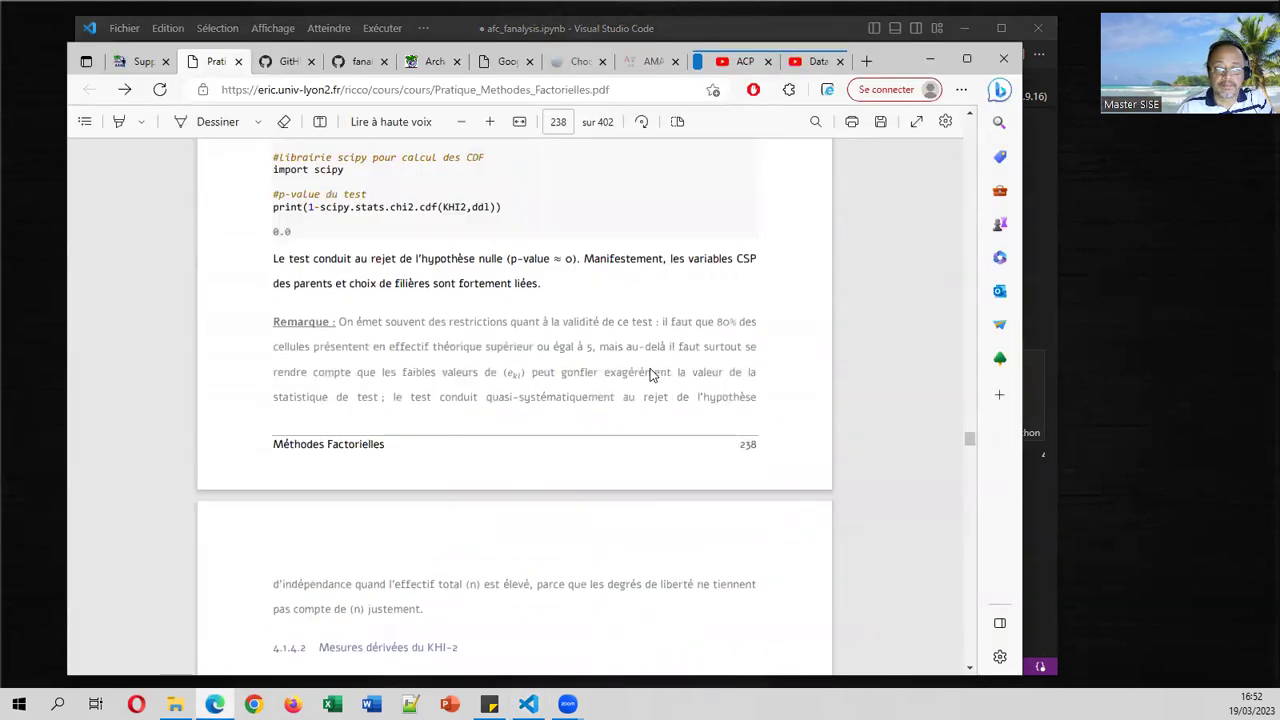
scroll(650, 370, "up", 5)
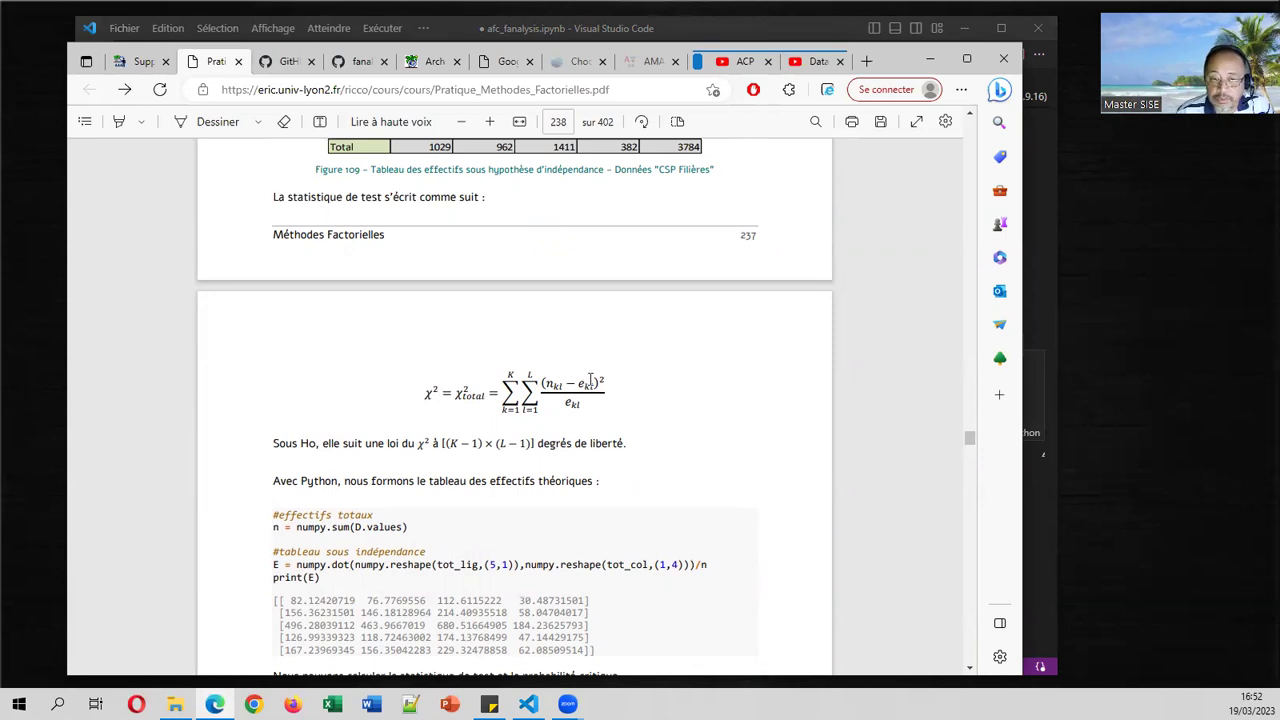
left_click(930, 60)
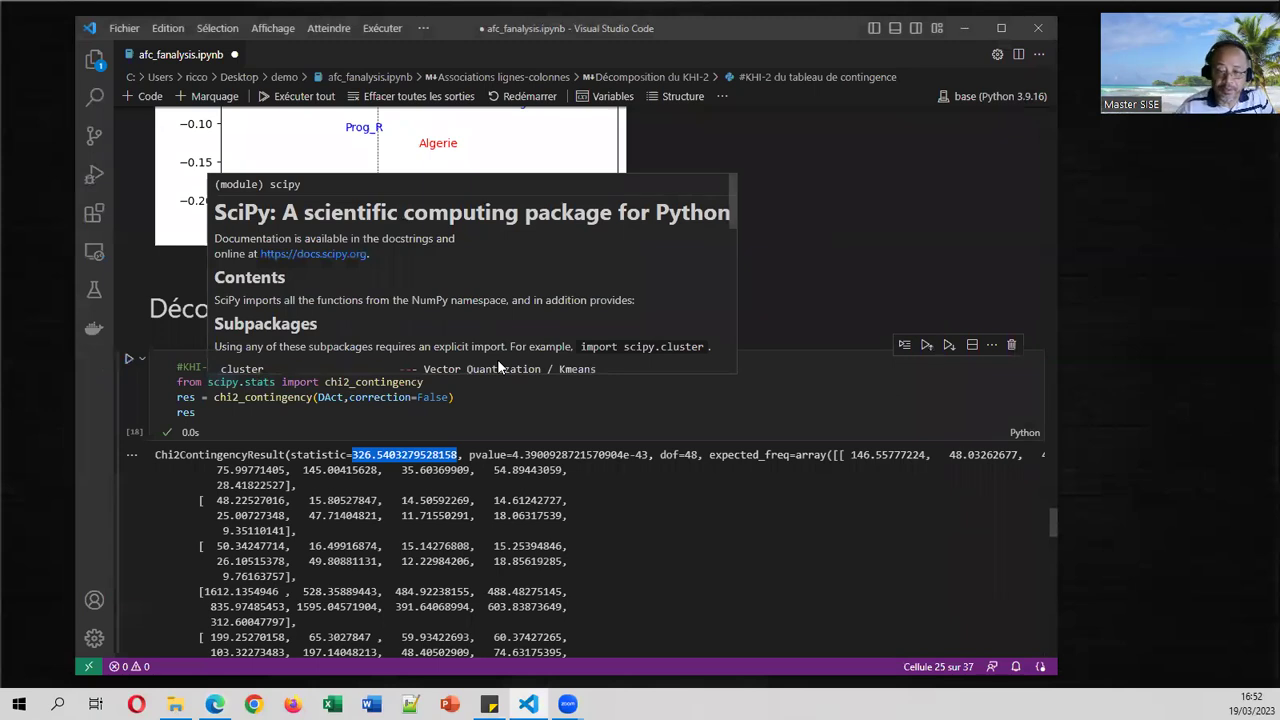
Step: Highlight the expected_freq array in the chi2_contingency output and compare it with the theoretical counts in the PDF's chi-square formula
scroll(238, 418, "down", 3)
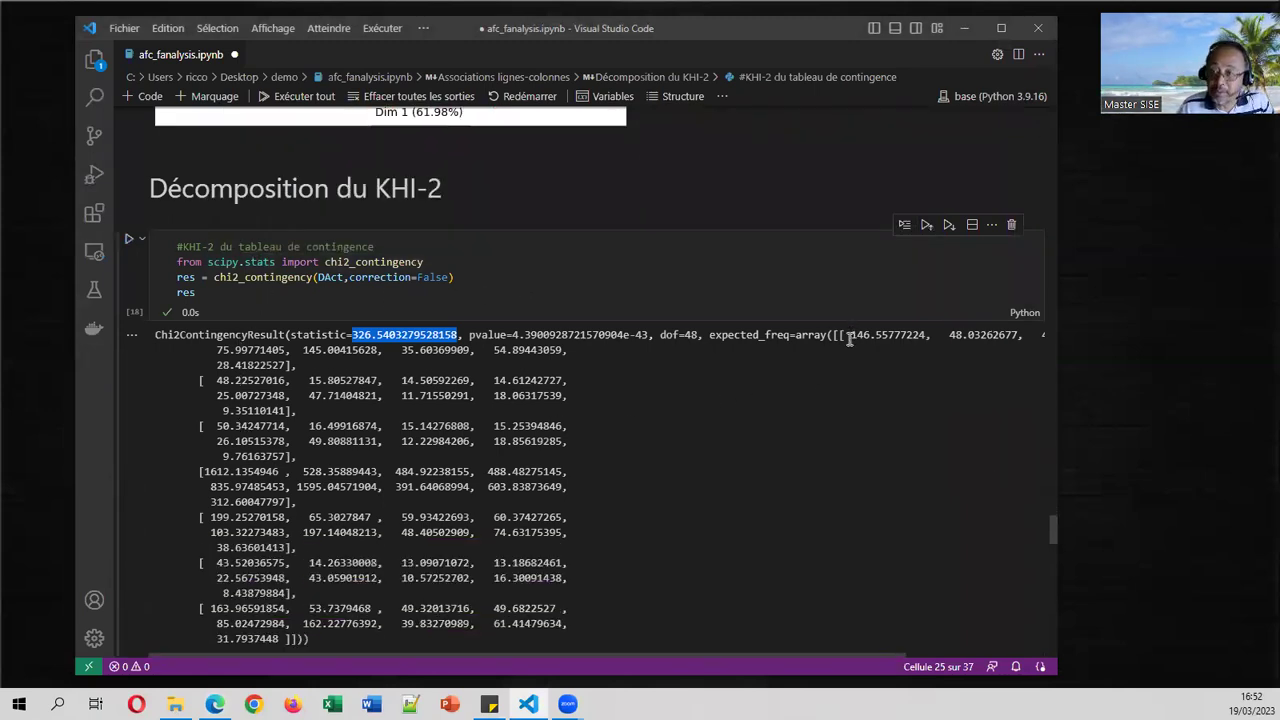
scroll(703, 429, "down", 1)
left_click_drag(833, 296, 563, 598)
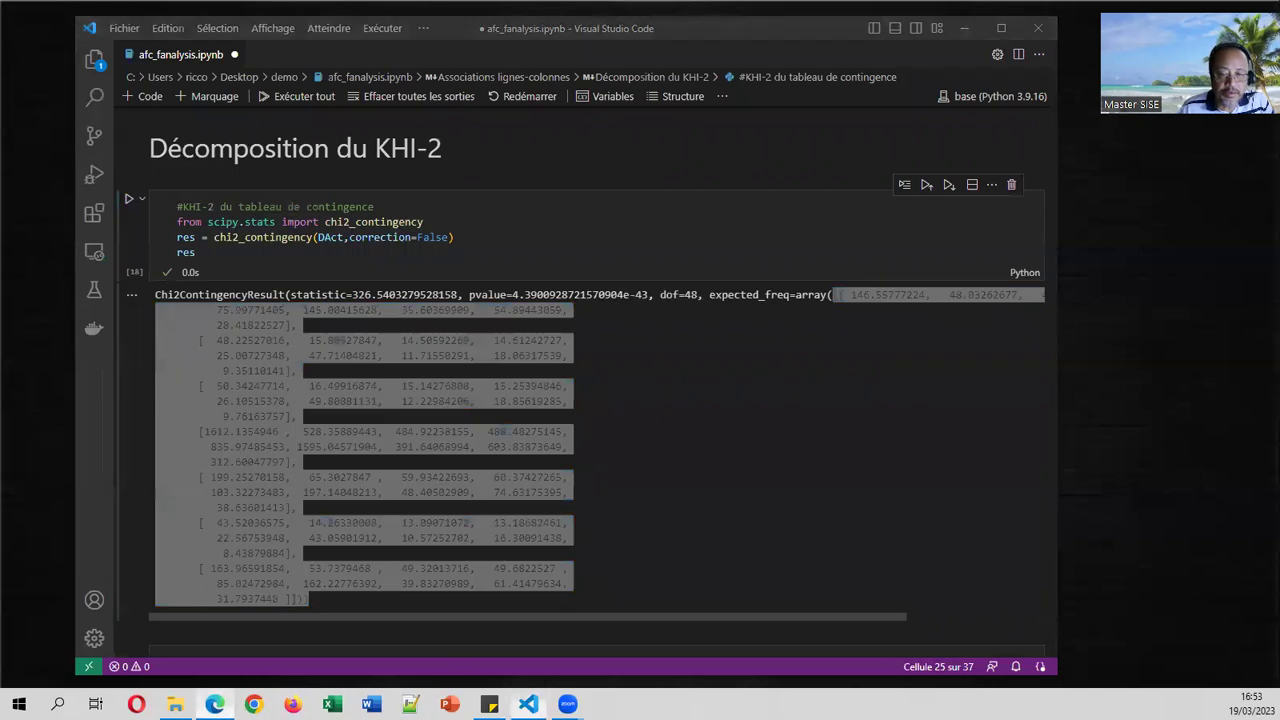
left_click(215, 704)
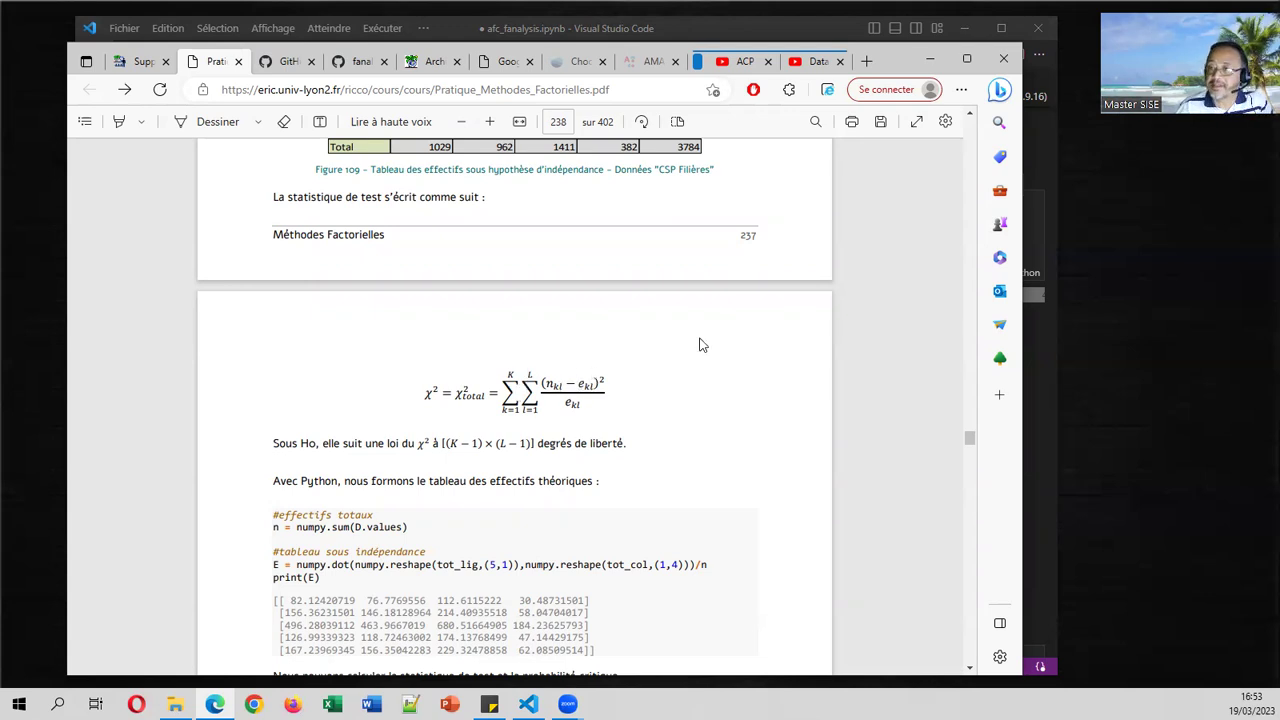
left_click(930, 59)
scroll(590, 370, "down", 2)
left_click(610, 351)
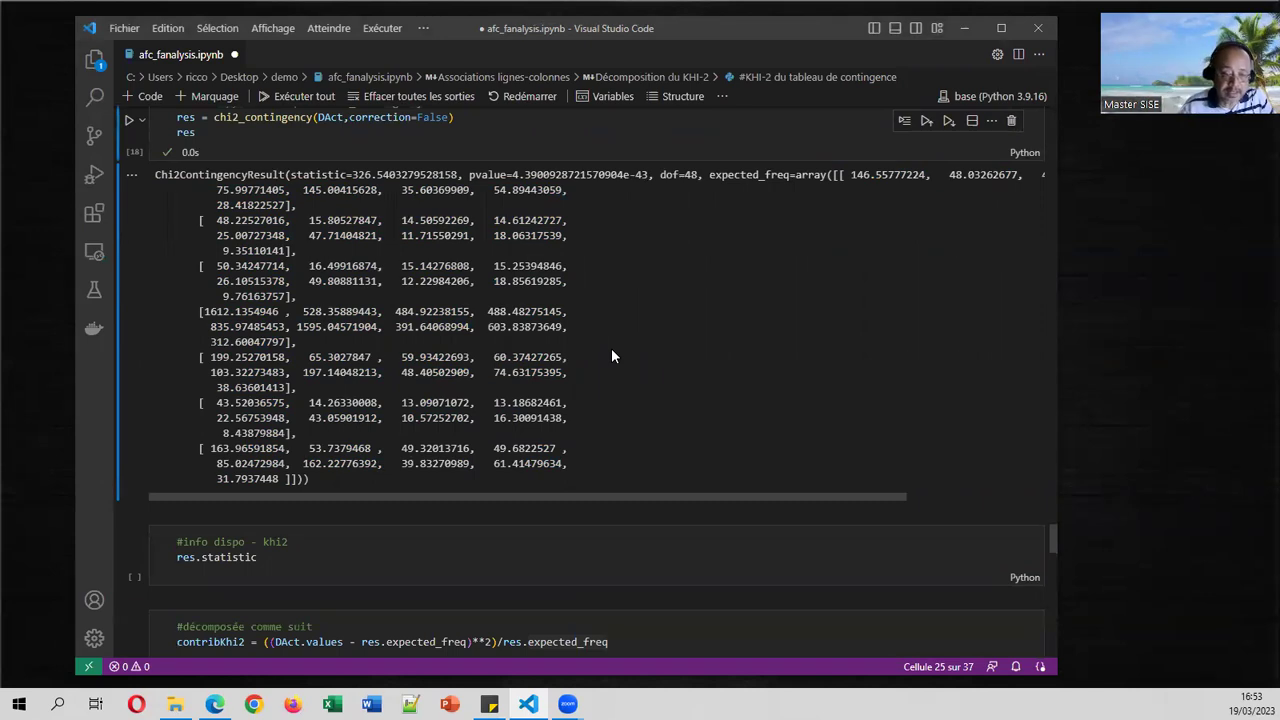
left_click(214, 704)
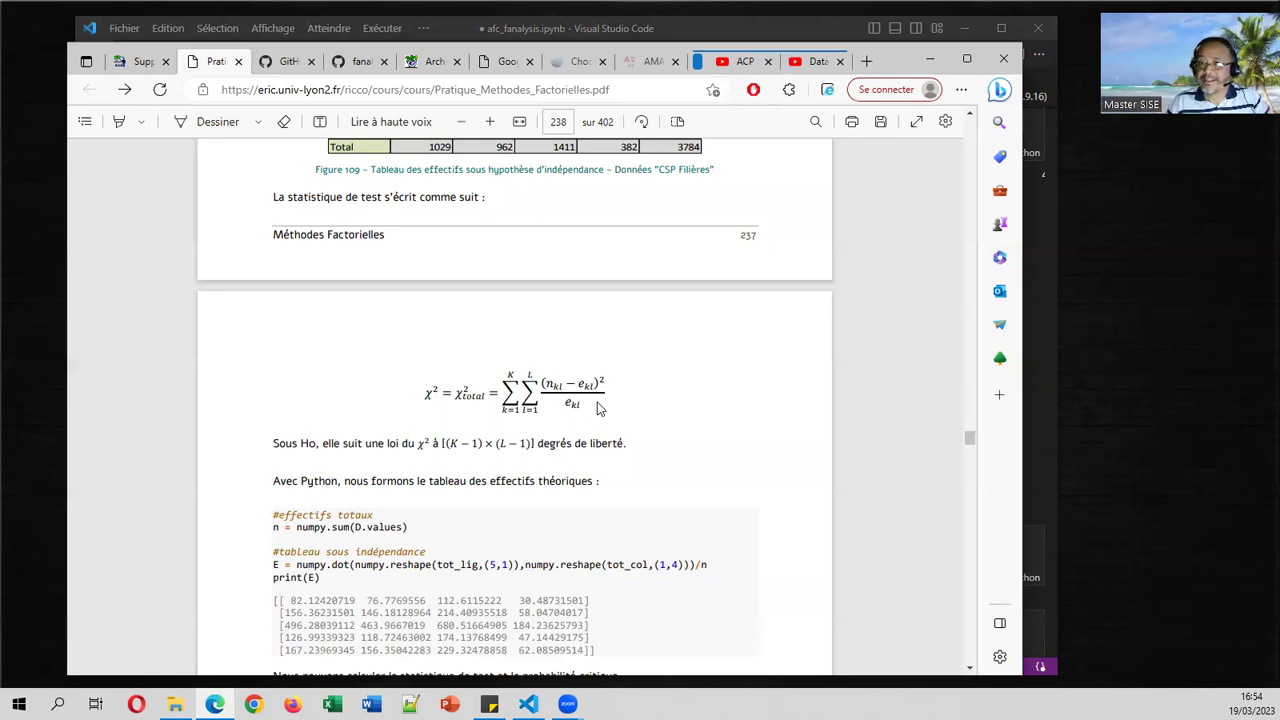
left_click(929, 60)
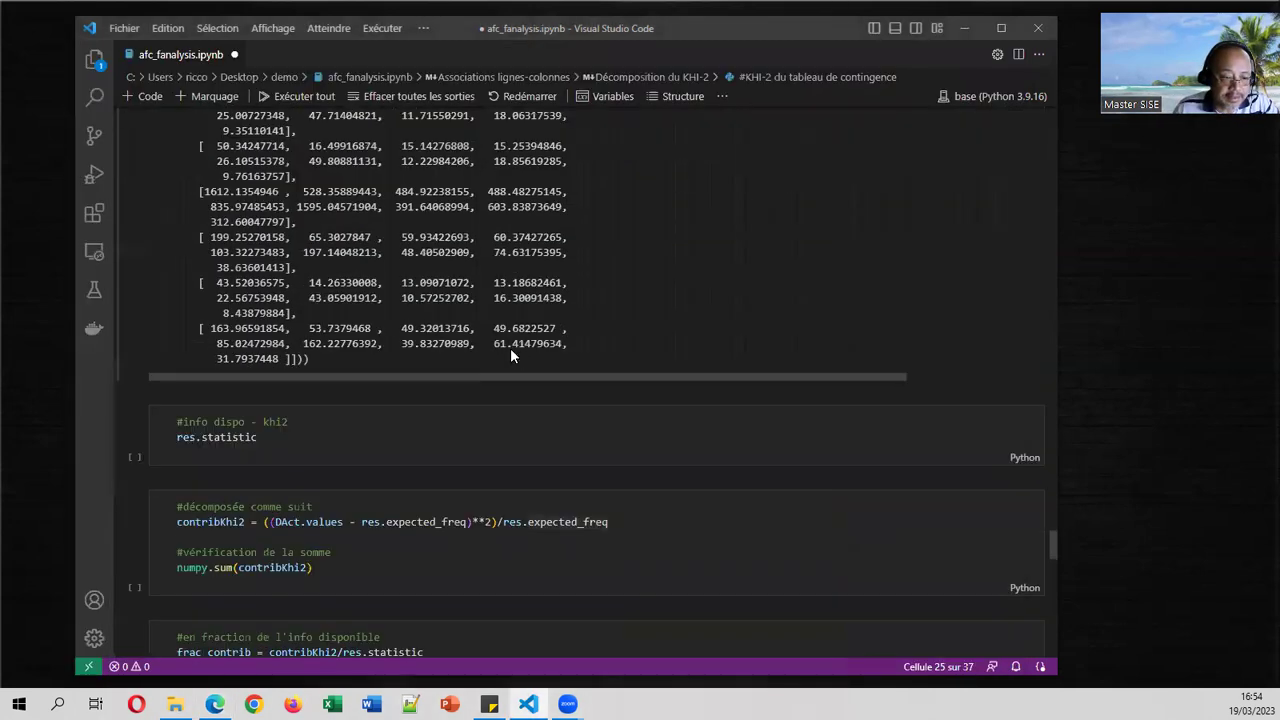
Step: Run the res.statistic cell and the contribKhi2 decomposition cell, and check the decomposition against the PDF's chi-square formula
left_click(129, 414)
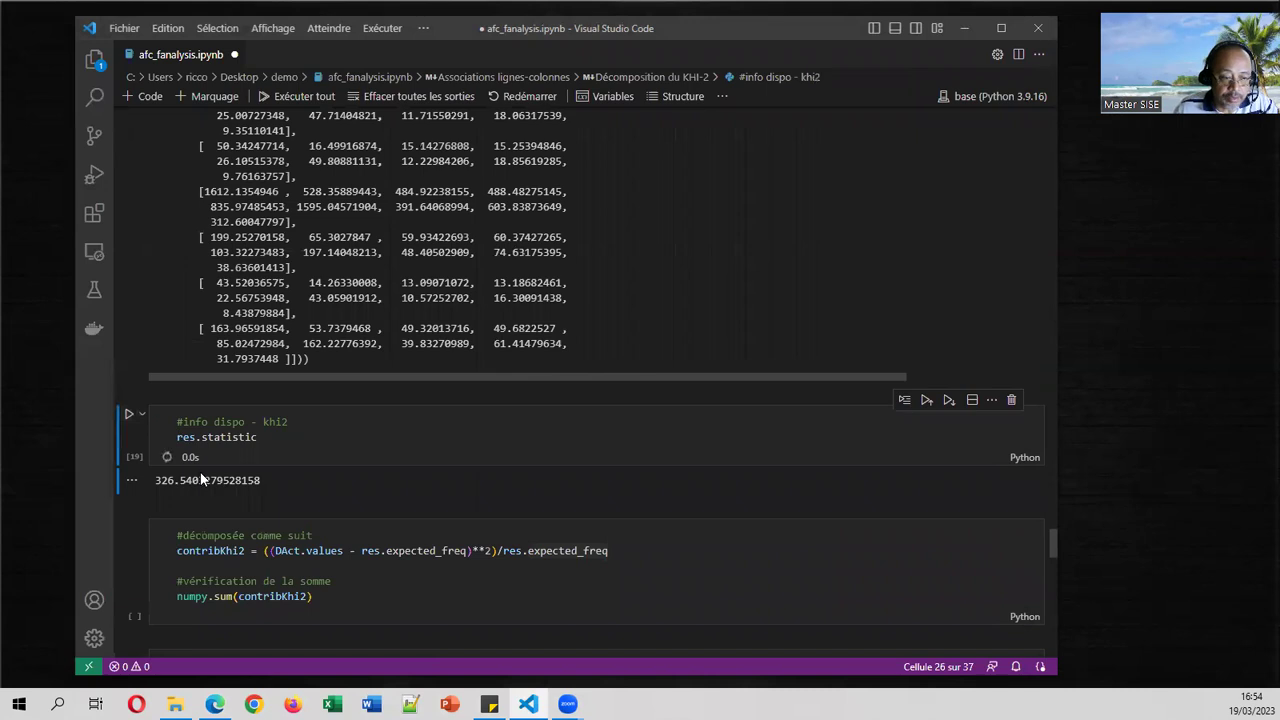
scroll(332, 456, "down", 2)
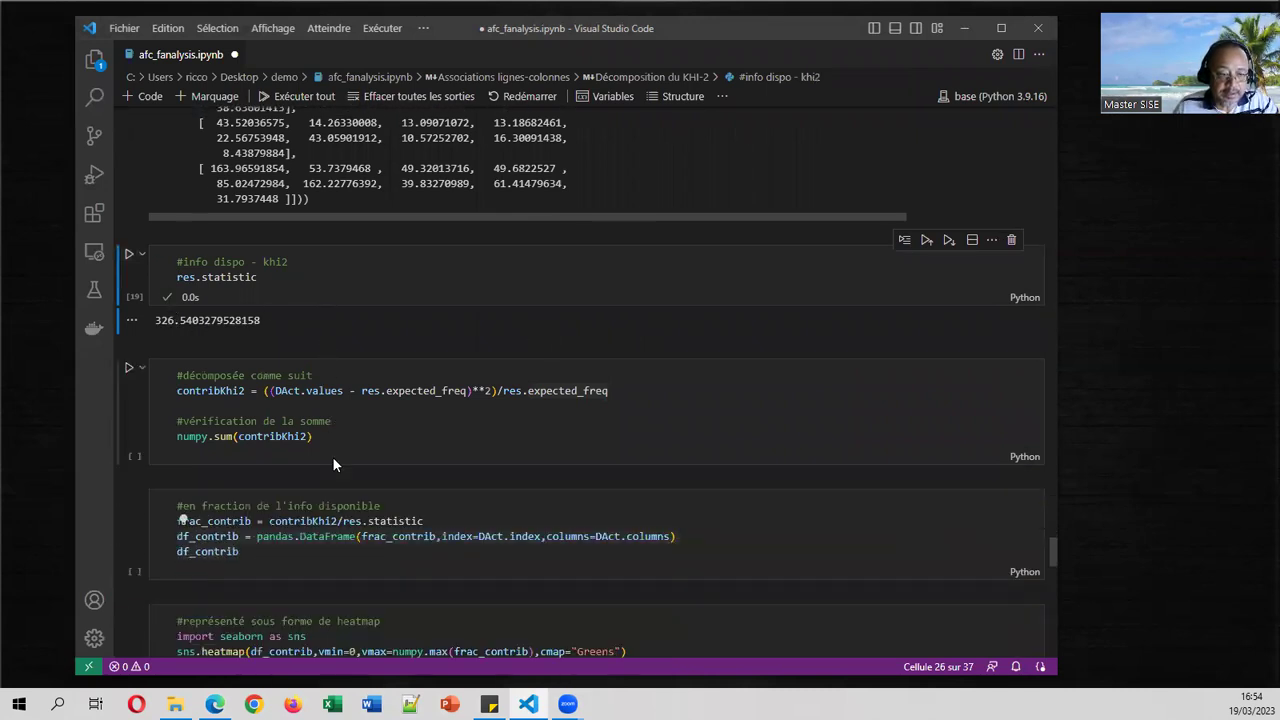
left_click(129, 367)
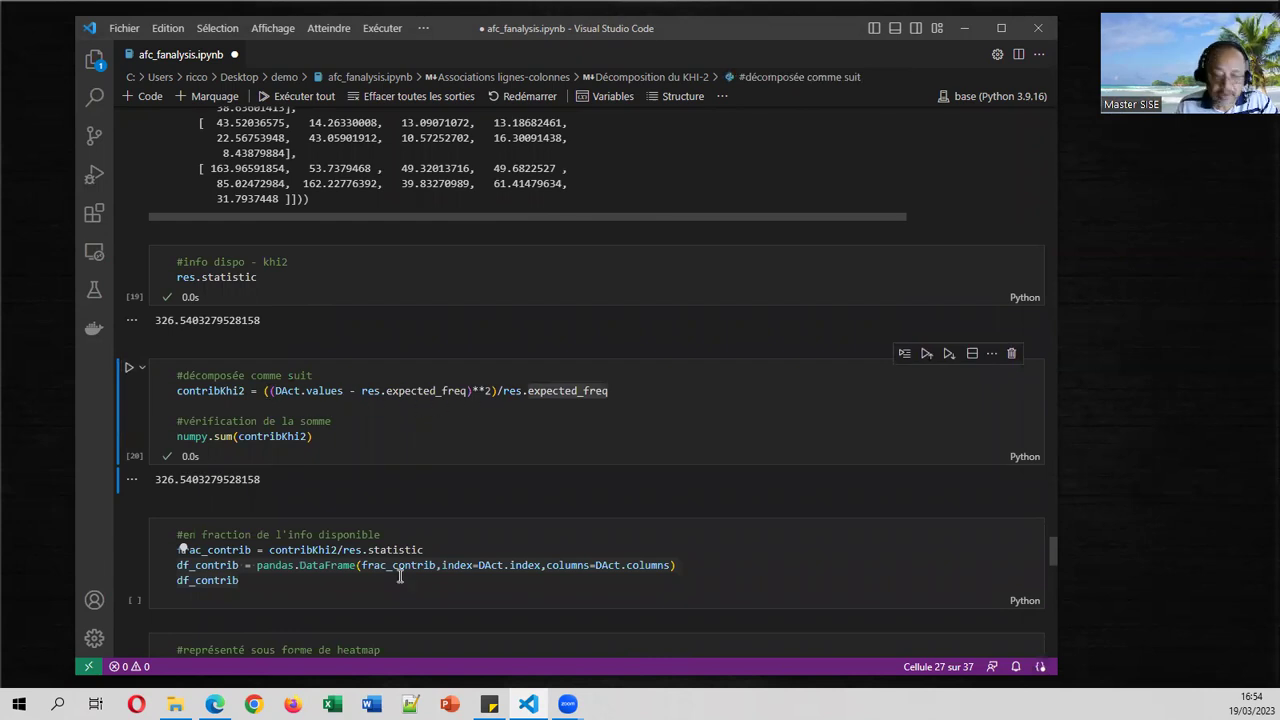
left_click(215, 704)
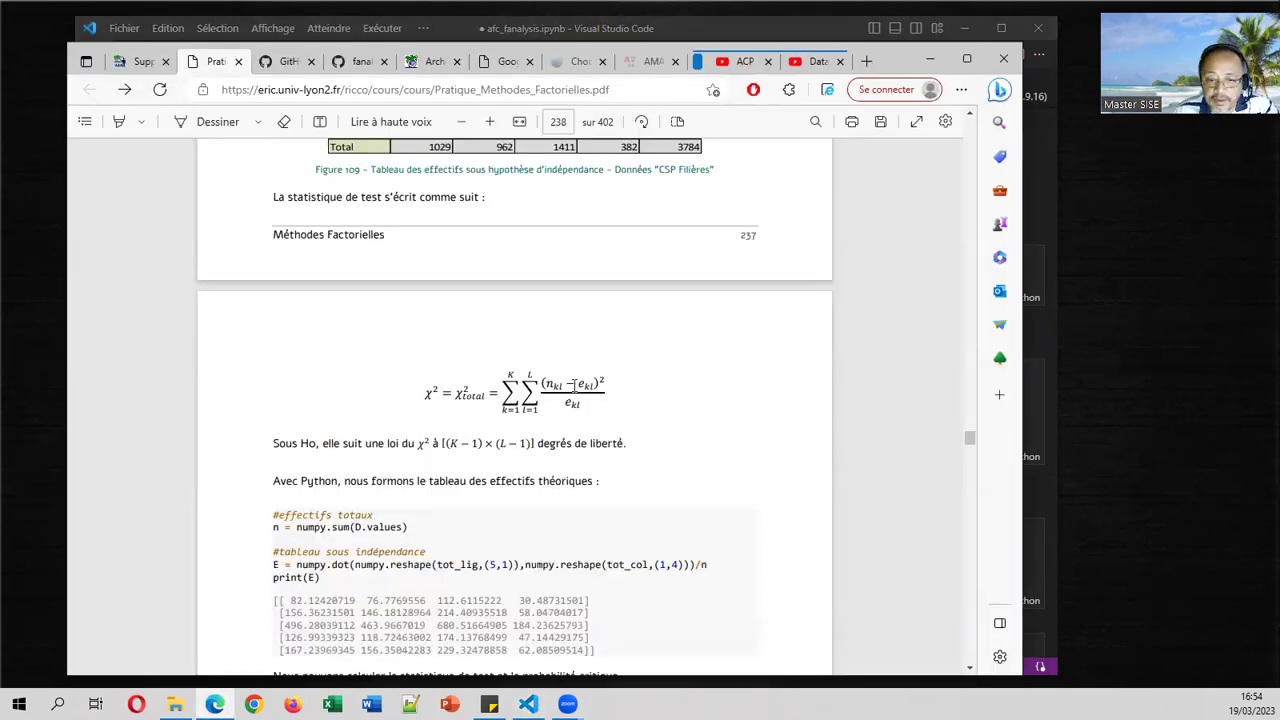
left_click(925, 65)
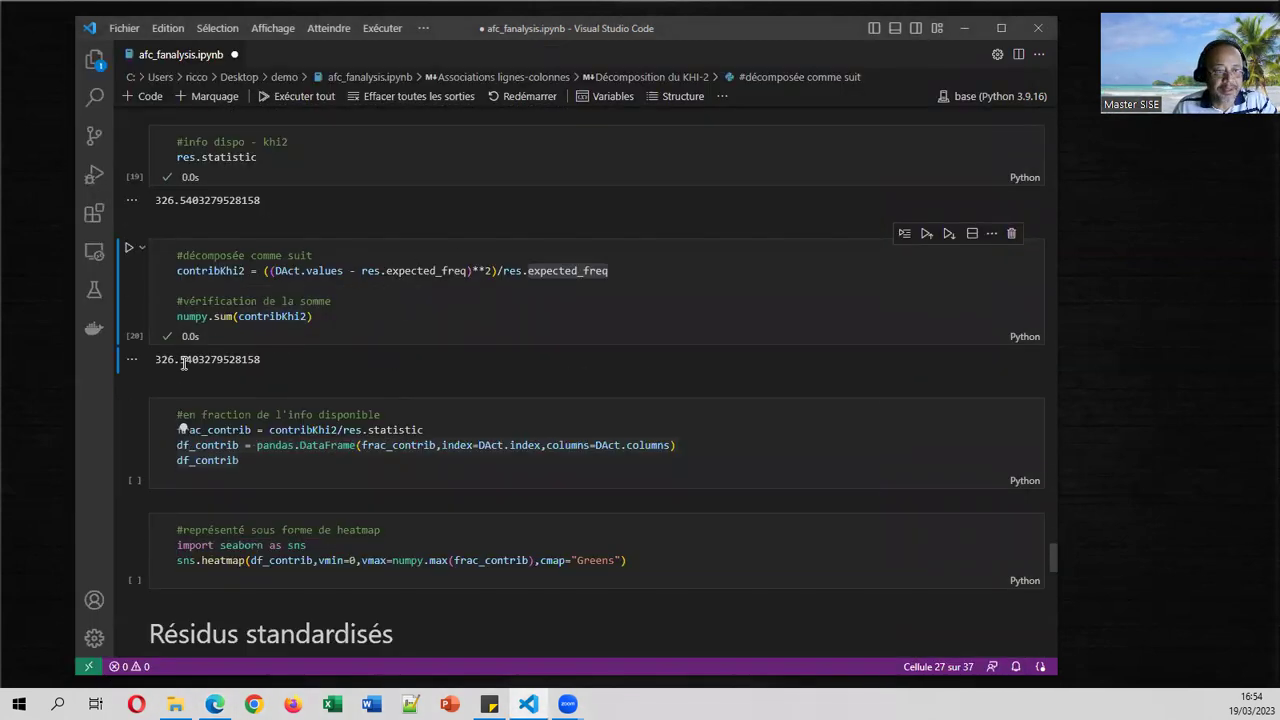
Step: Run the "en fraction de l'info disponible" cell that builds and displays the df_contrib table by country and topic
scroll(183, 363, "up", 1)
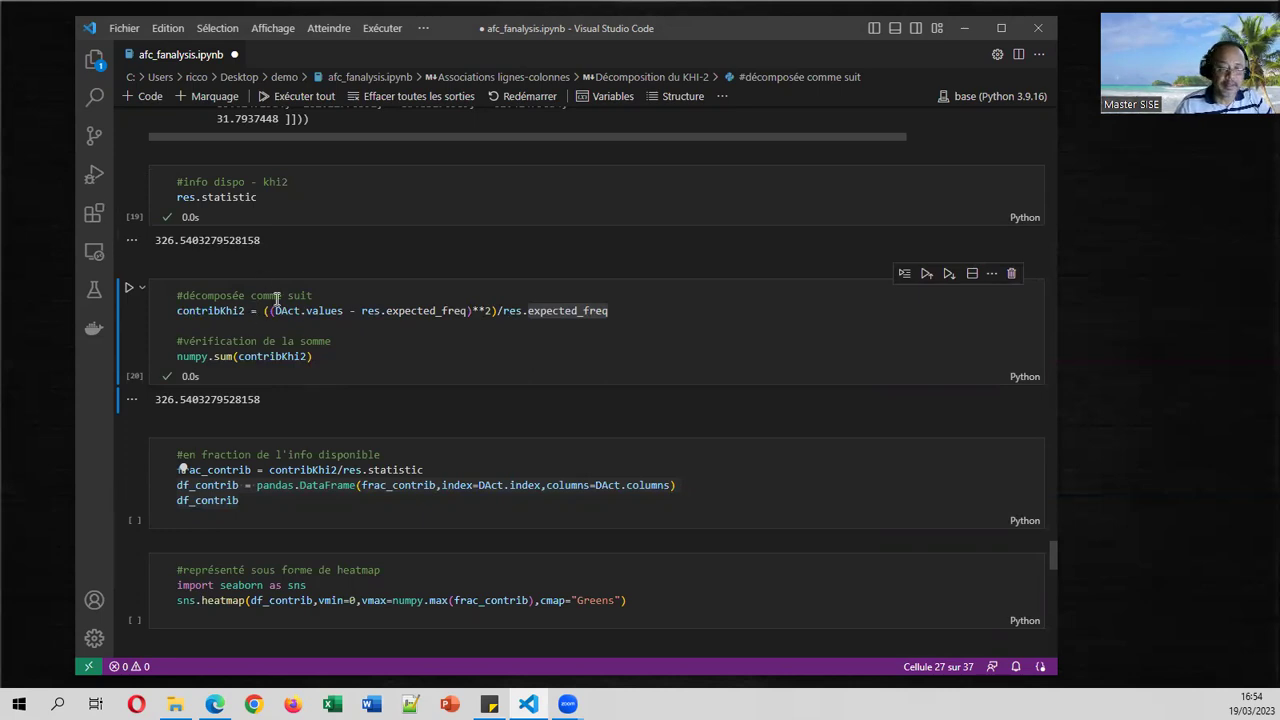
scroll(302, 311, "down", 2)
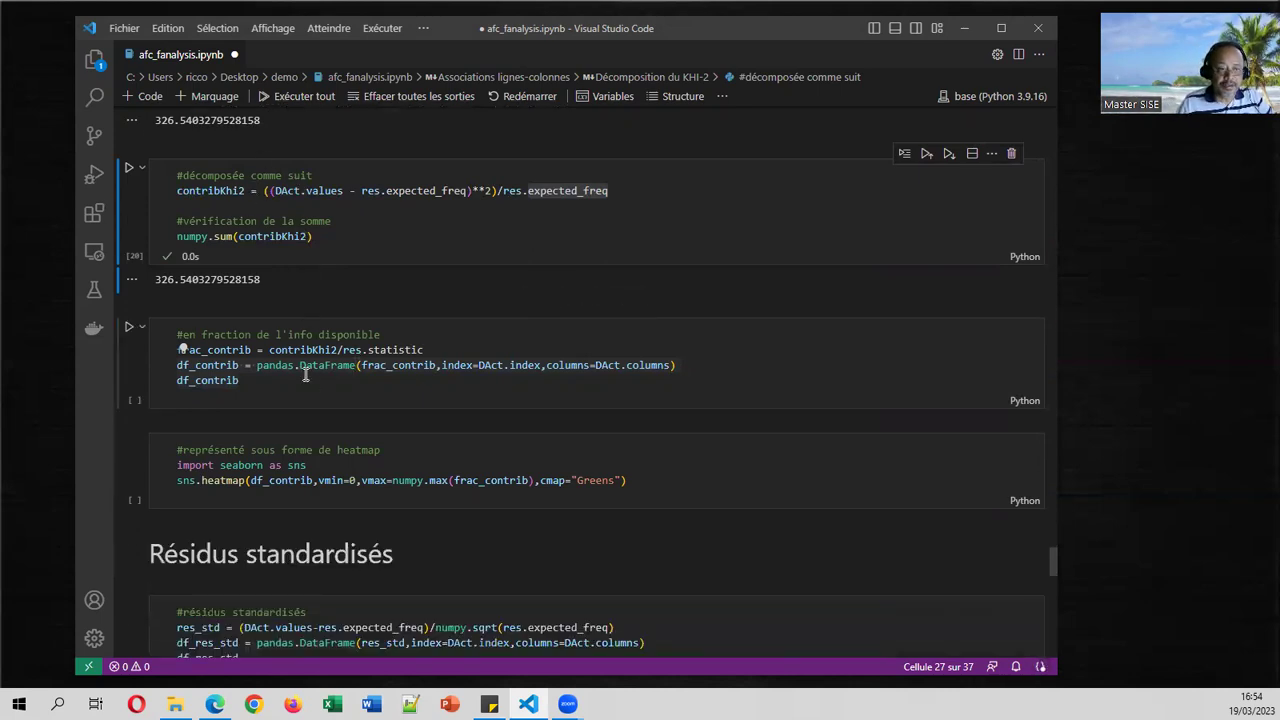
left_click(215, 704)
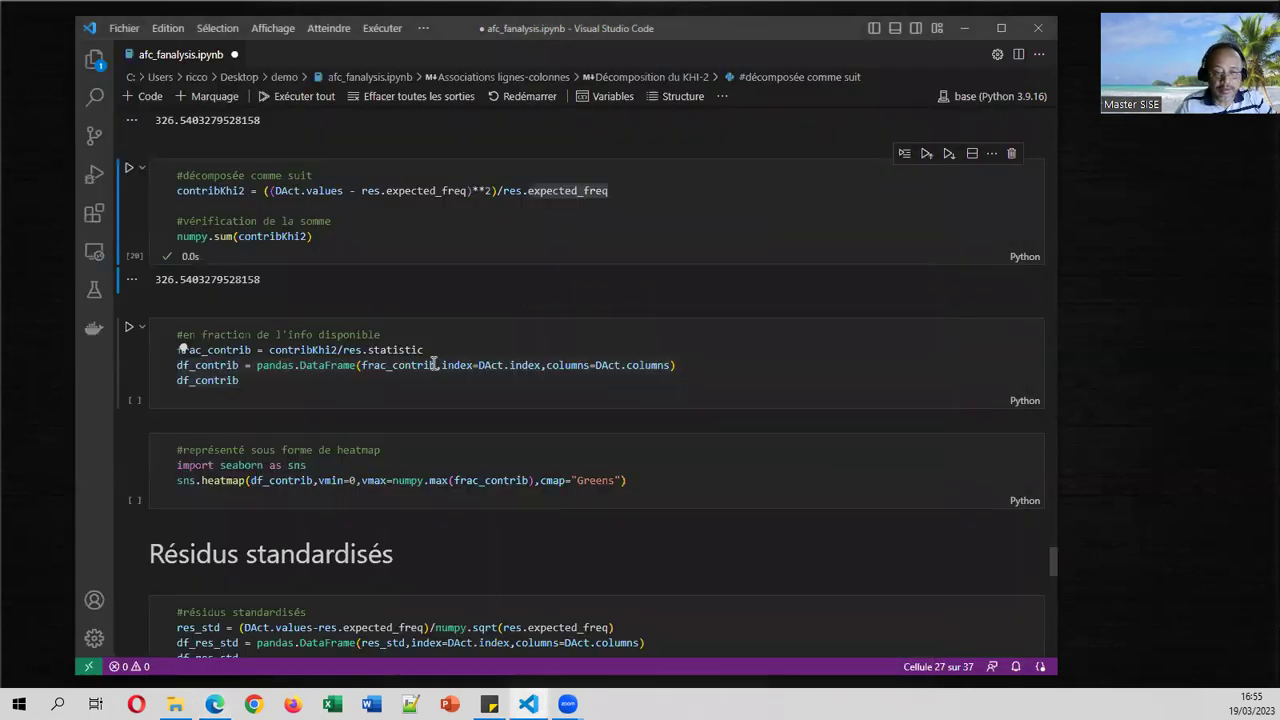
left_click(365, 355)
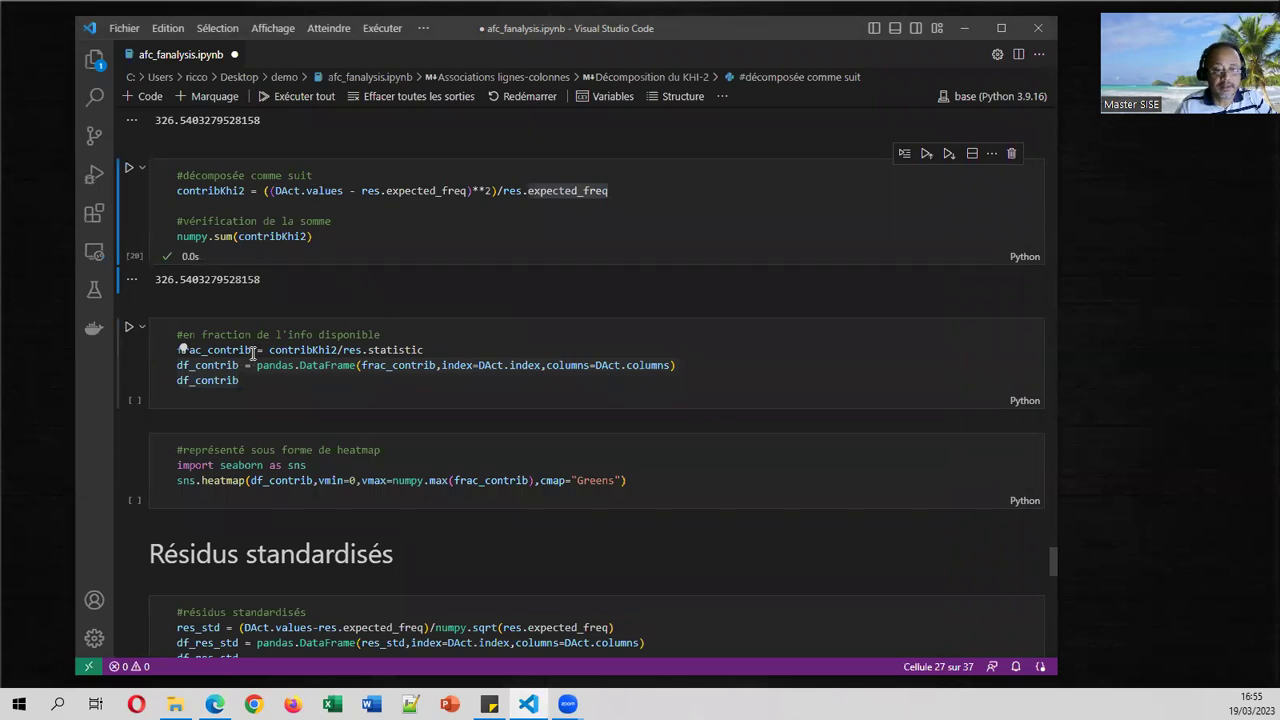
left_click(128, 327)
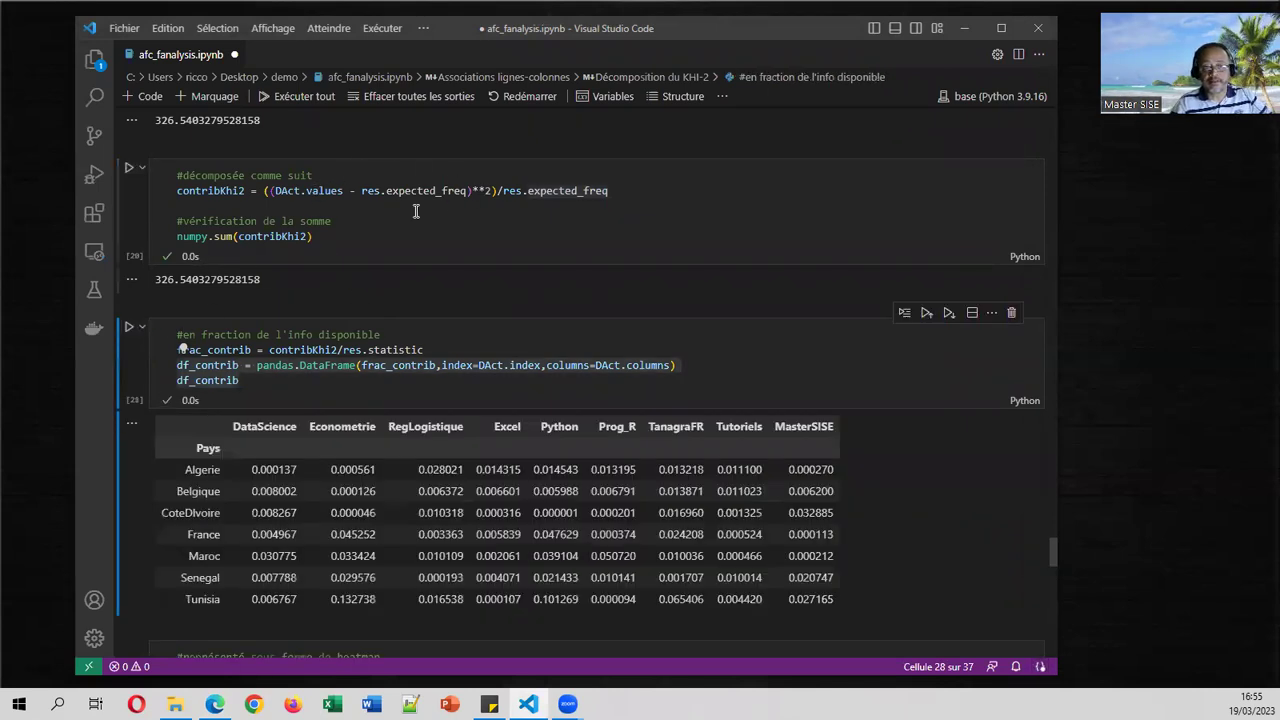
Step: Examine how the fractions in df_contrib are computed, highlighting the res.statistic divisor in the frac_contrib line
scroll(300, 292, "down", 2)
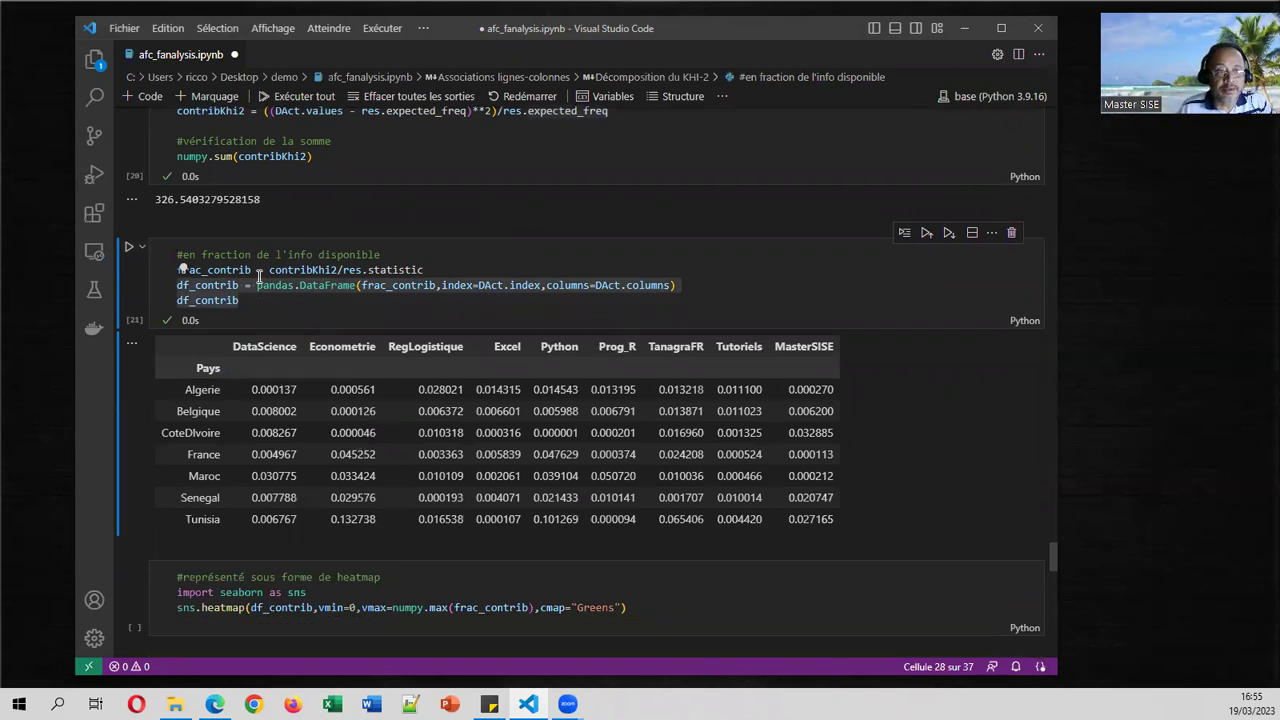
scroll(312, 195, "up", 2)
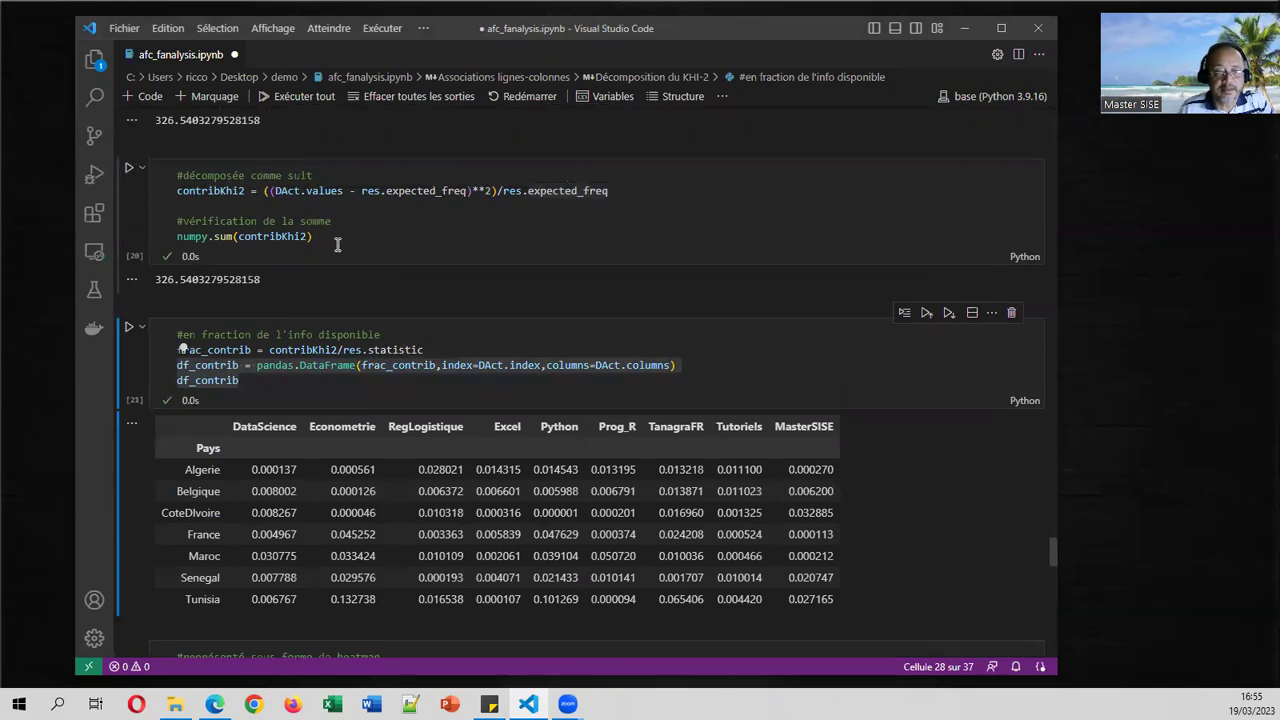
scroll(343, 243, "down", 1)
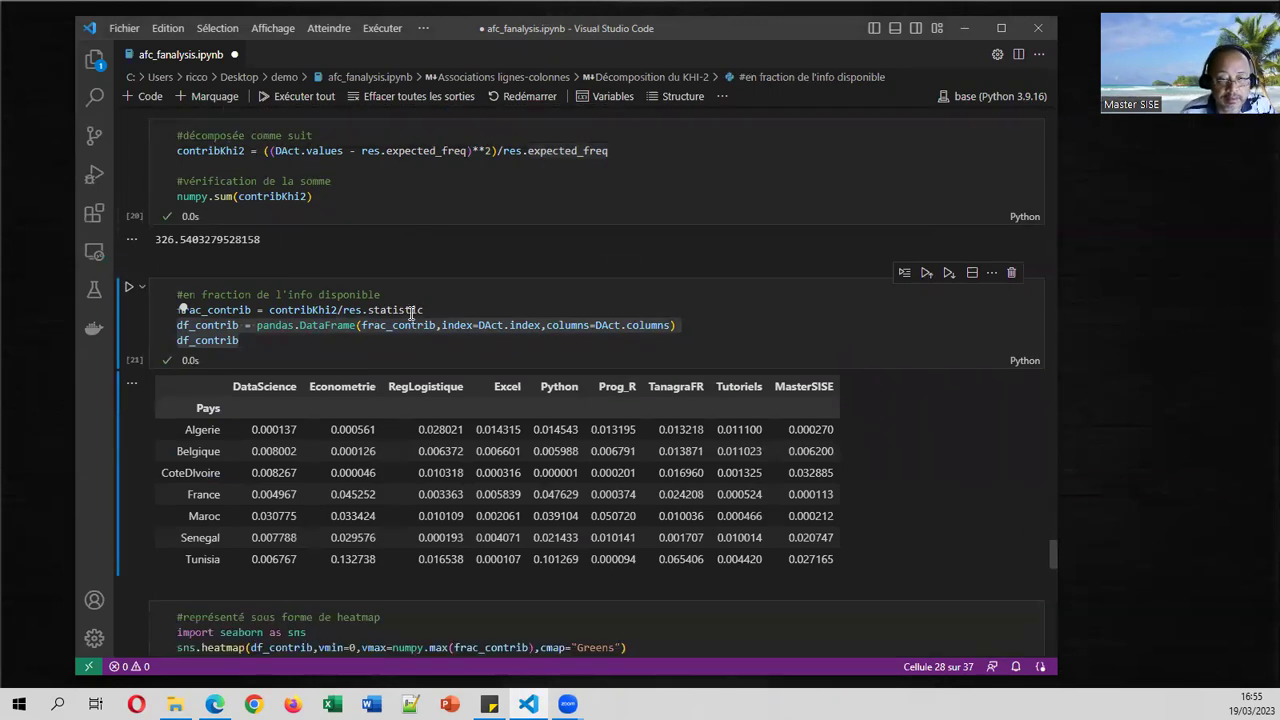
left_click_drag(423, 310, 343, 310)
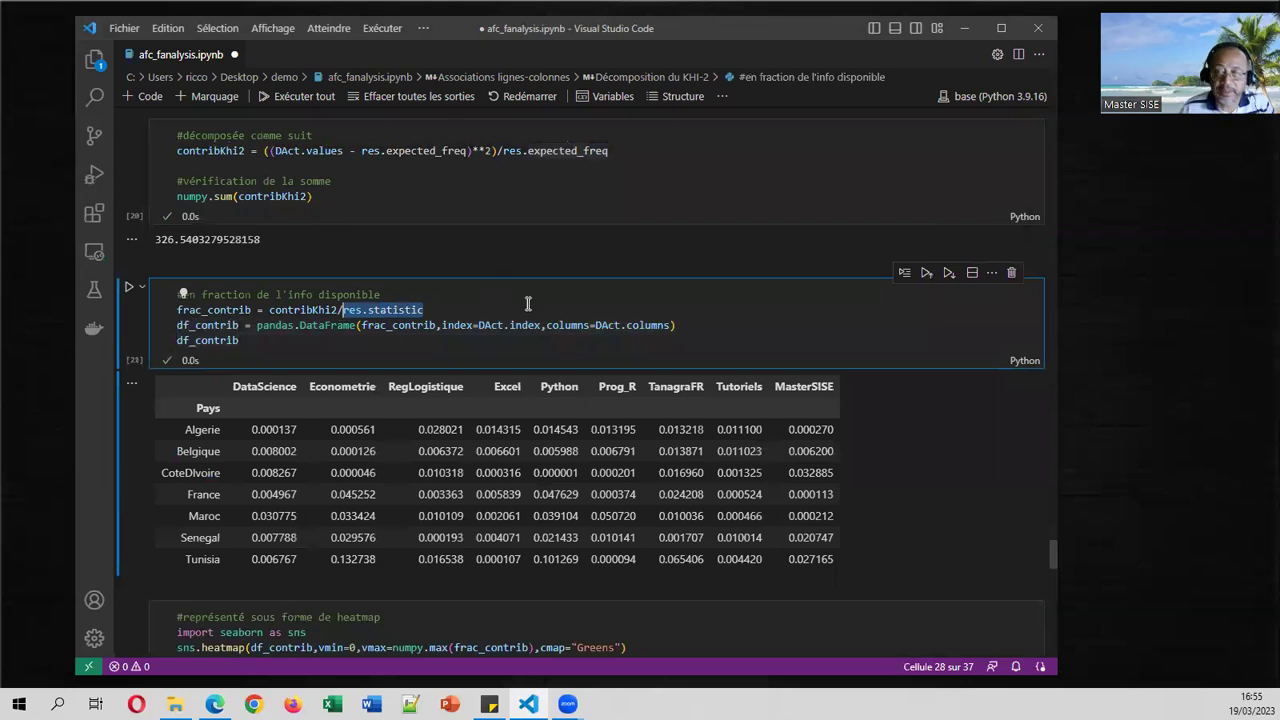
left_click(673, 467)
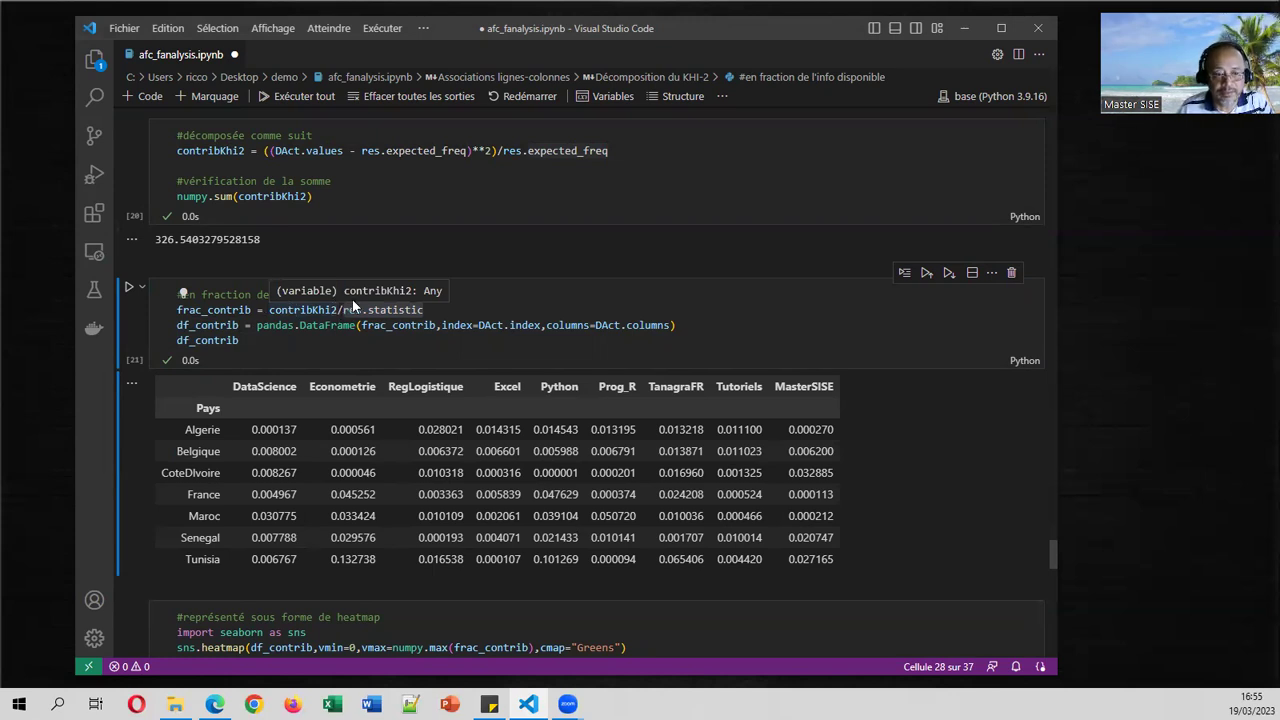
left_click_drag(344, 309, 423, 309)
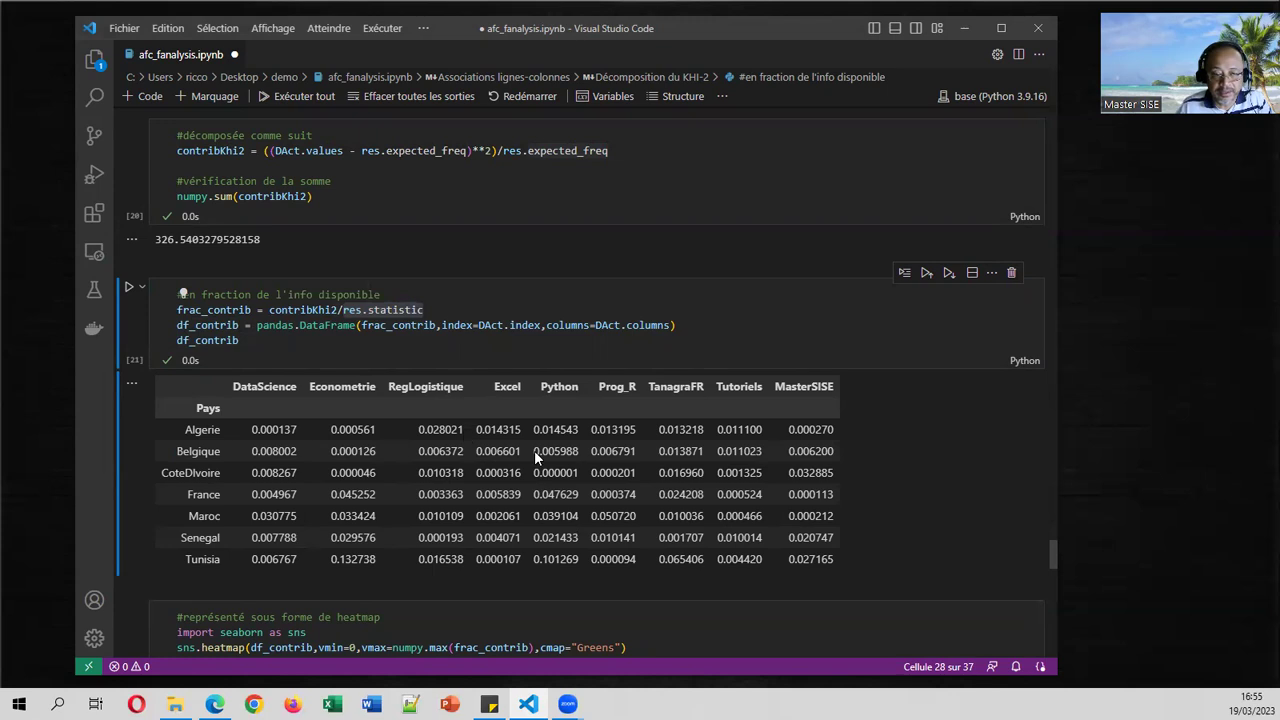
Step: Run the seaborn heatmap cell on df_contrib with the "Greens" colormap and examine the contributions by country and topic
scroll(764, 464, "down", 3)
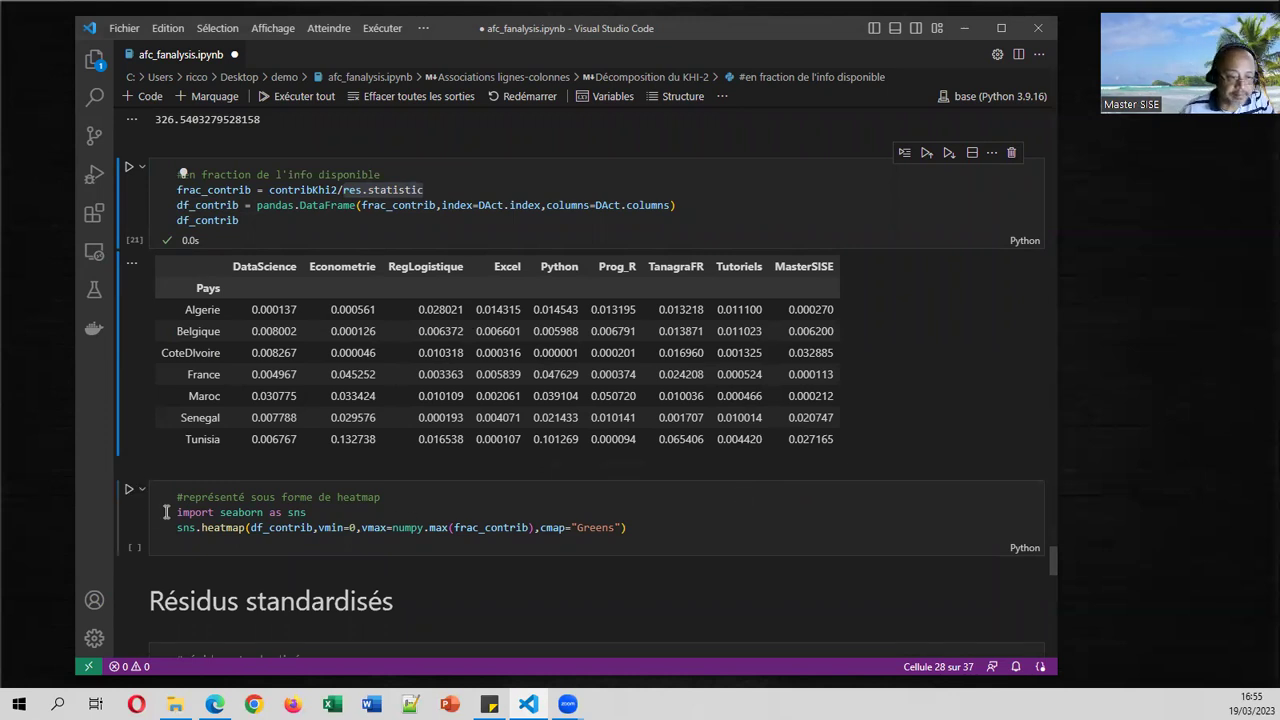
left_click(129, 492)
scroll(323, 469, "down", 5)
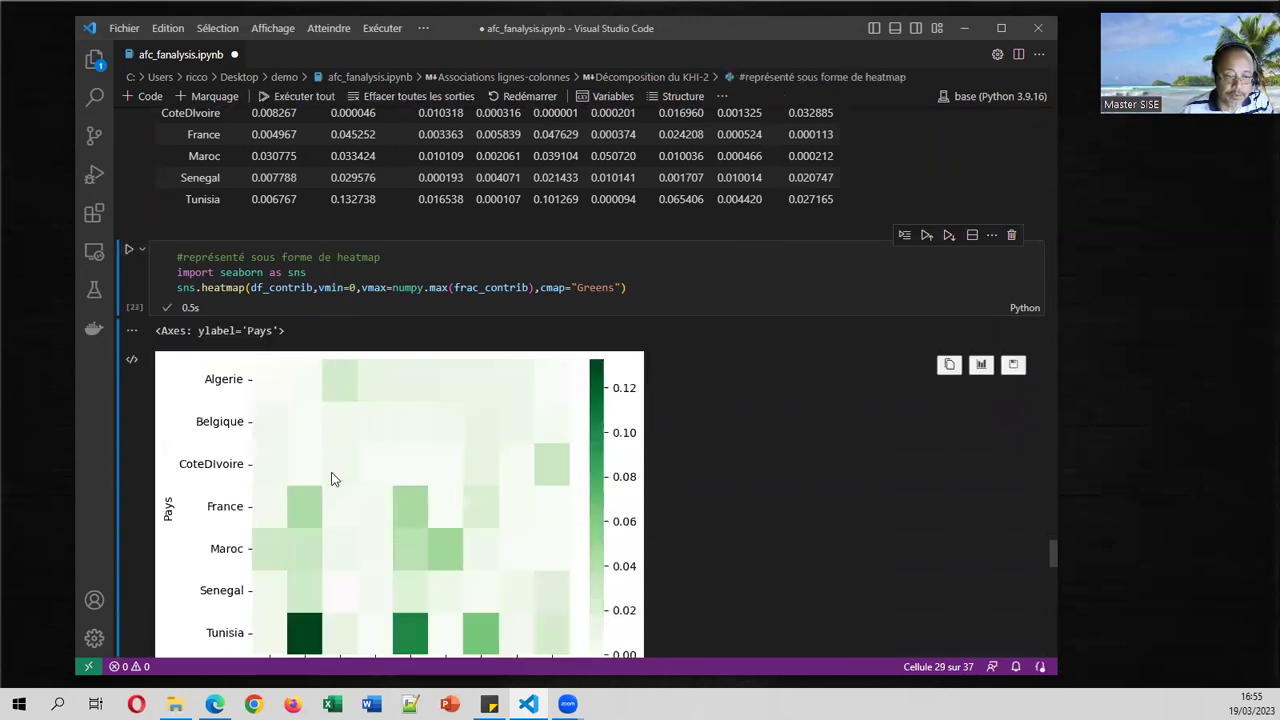
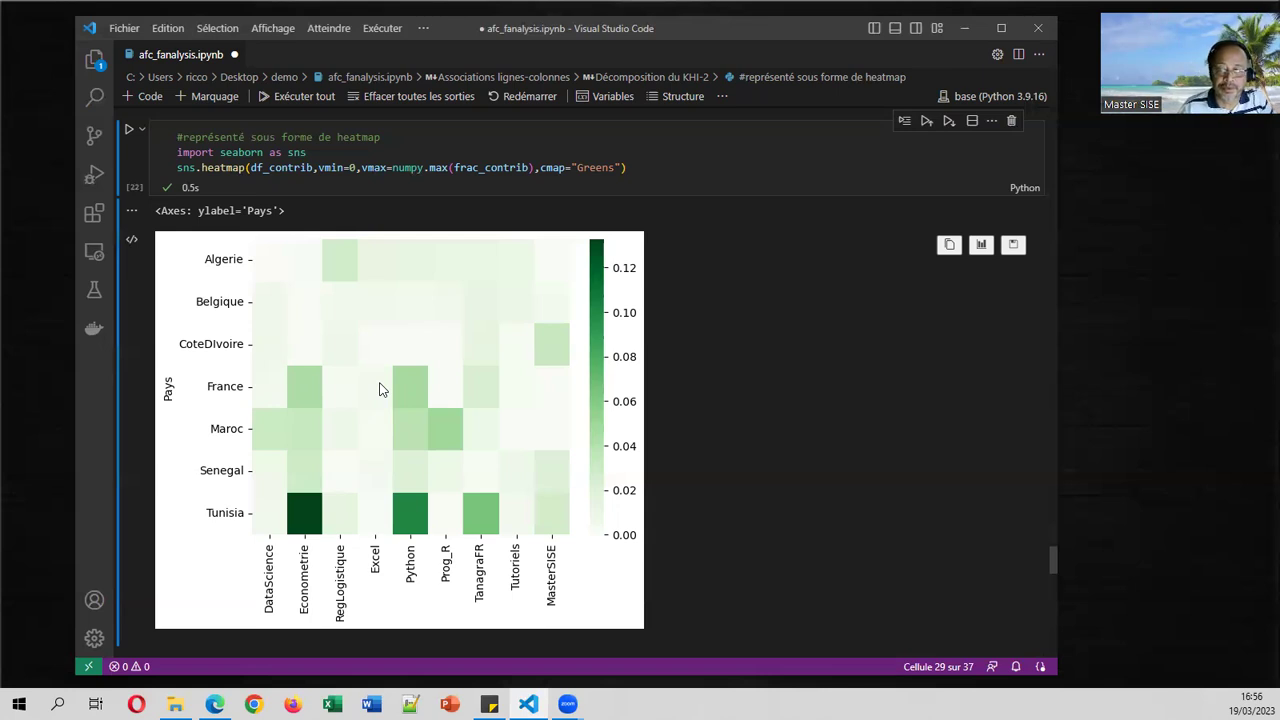
scroll(380, 389, "down", 1)
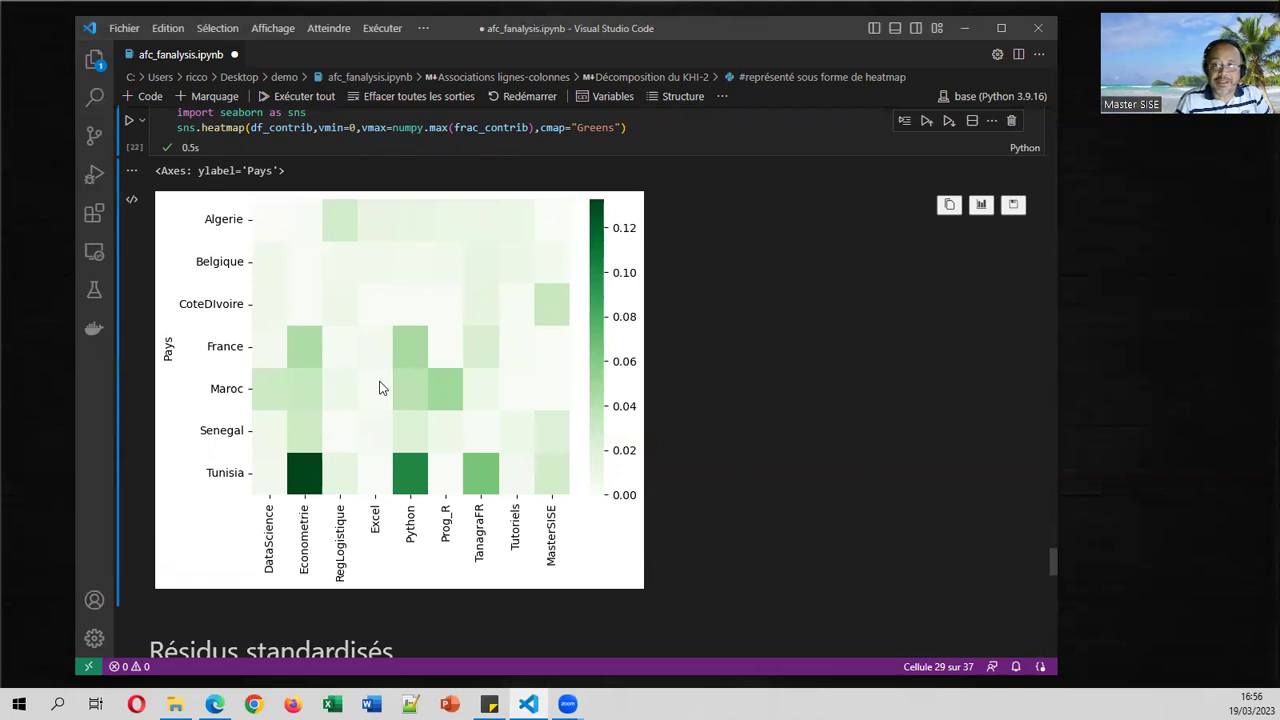
Step: Go back to the afc.mapping factor map for axes 1 and 2 and copy it into a blank Paint image
scroll(380, 388, "up", 15)
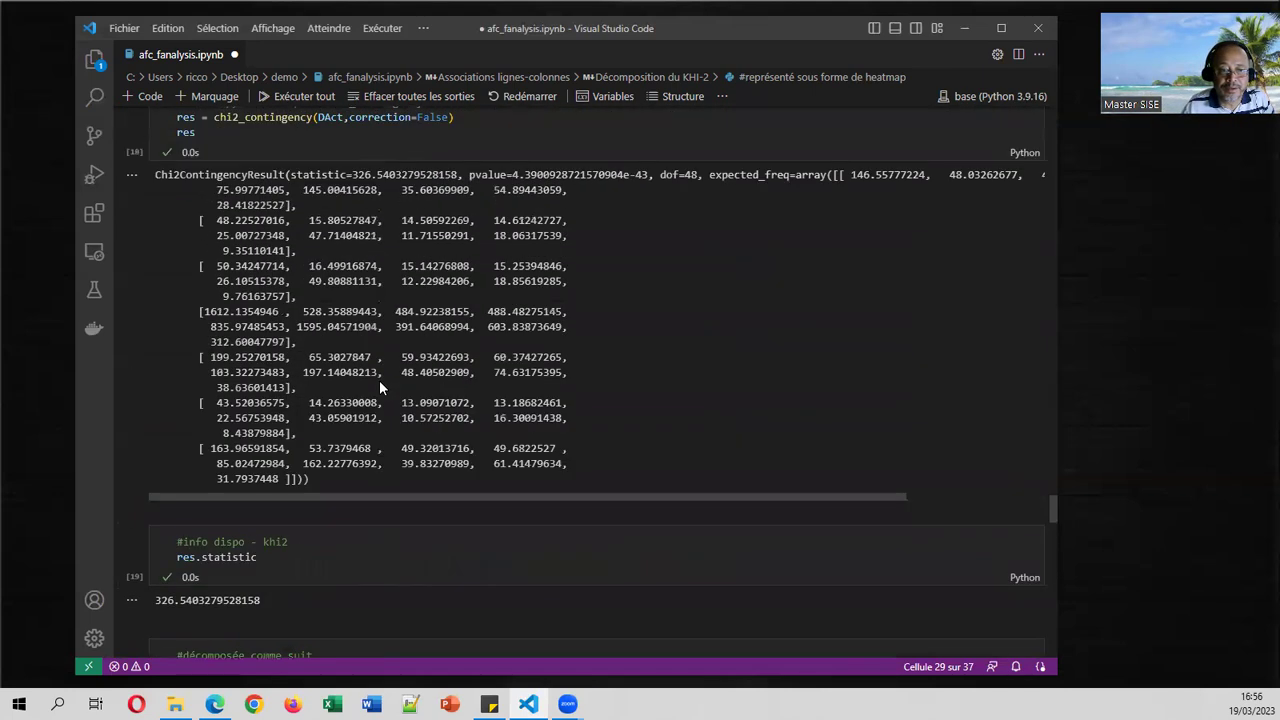
scroll(380, 388, "up", 2)
scroll(380, 388, "down", 2)
scroll(380, 388, "up", 1)
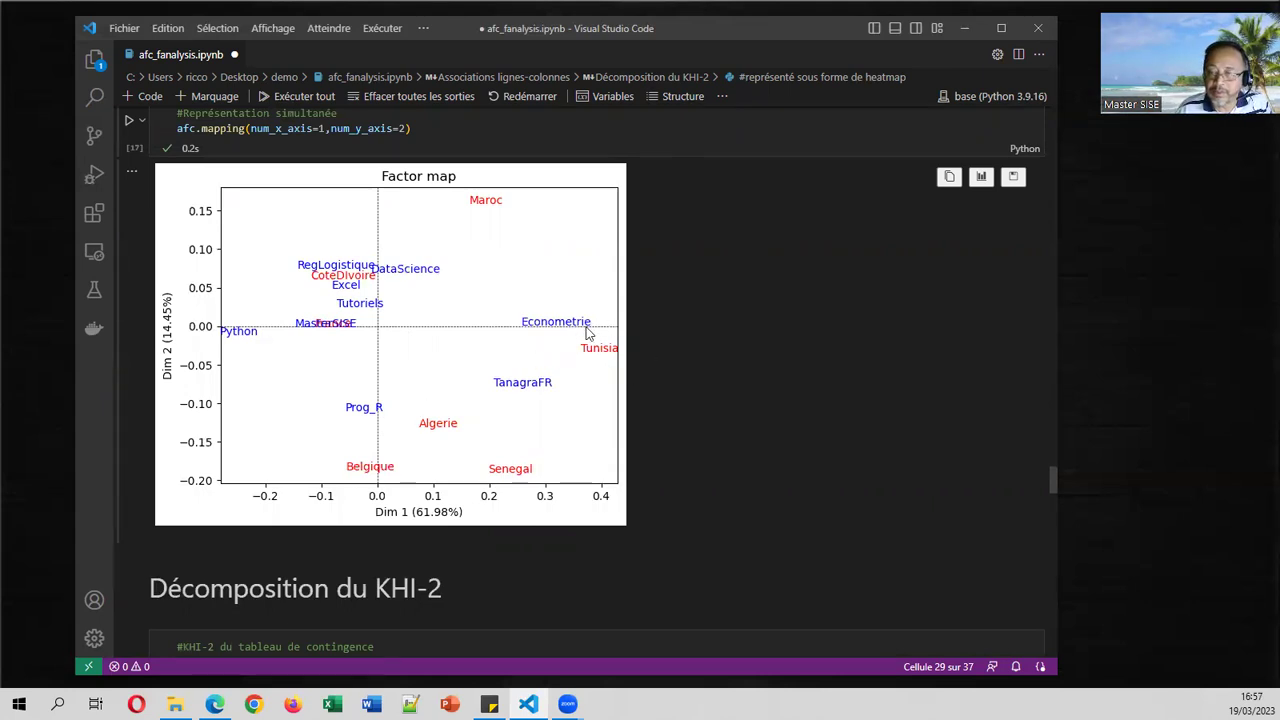
left_click(932, 194)
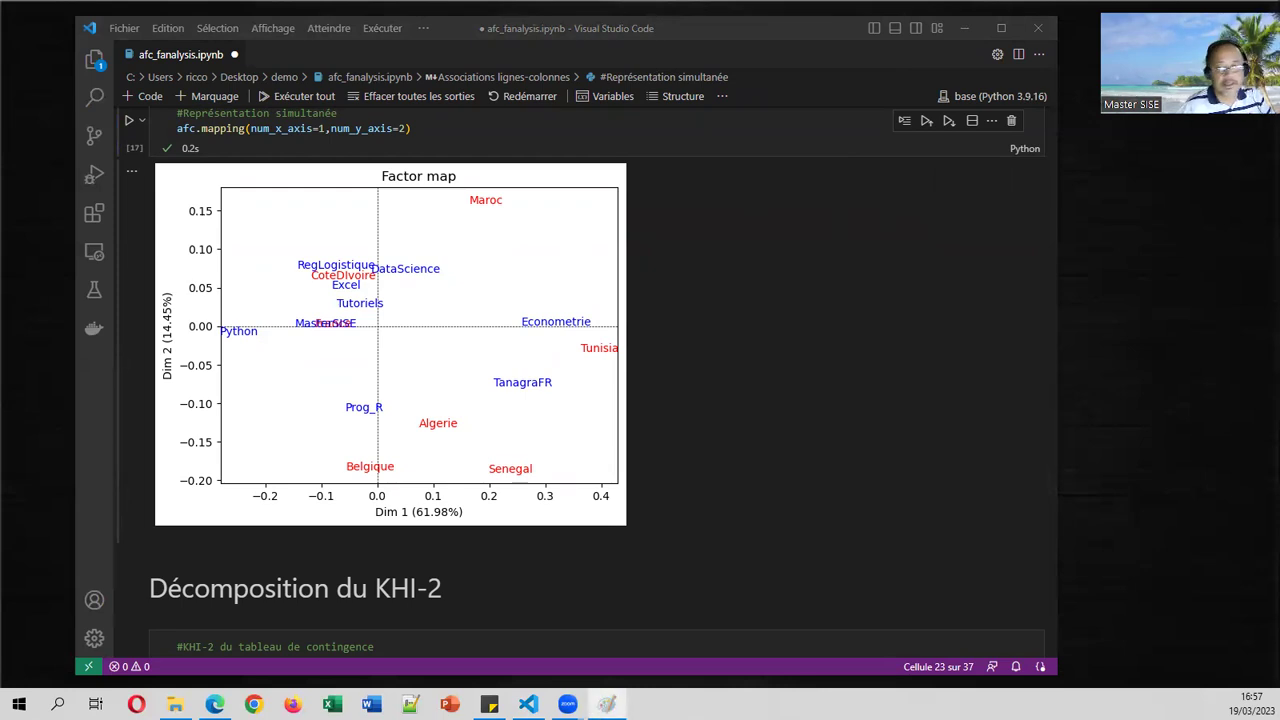
key("ctrl+v")
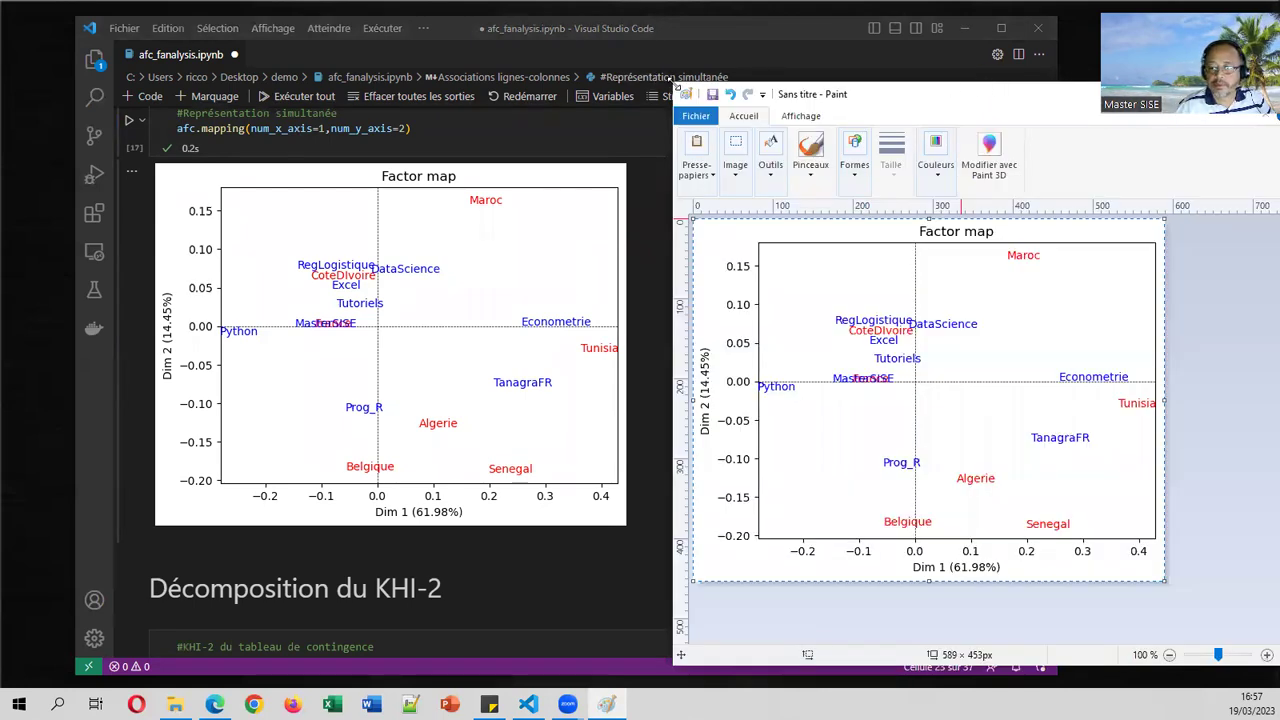
Step: Arrange the Paint and notebook windows side by side and bring up the notebook's "Résidus standardisés" section
left_click_drag(676, 86, 794, 128)
left_click(716, 319)
scroll(716, 319, "down", 10)
scroll(716, 319, "down", 10)
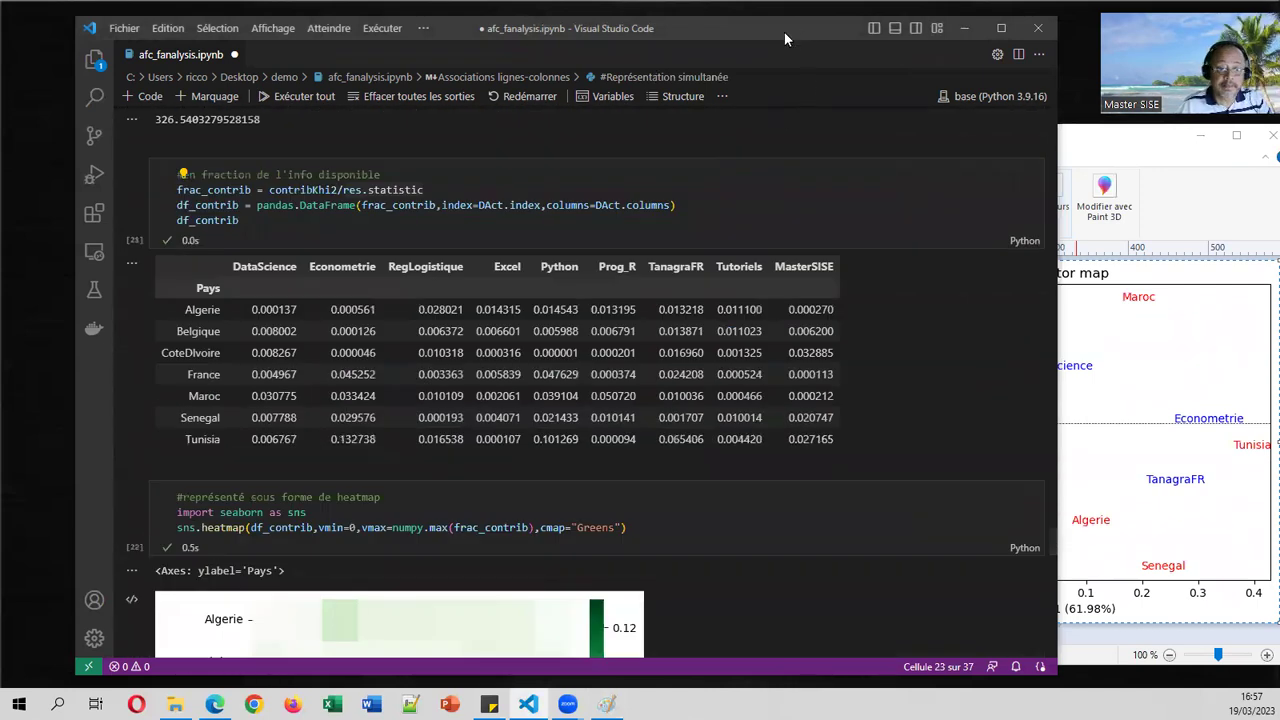
left_click_drag(784, 31, 728, 37)
scroll(715, 345, "down", 7)
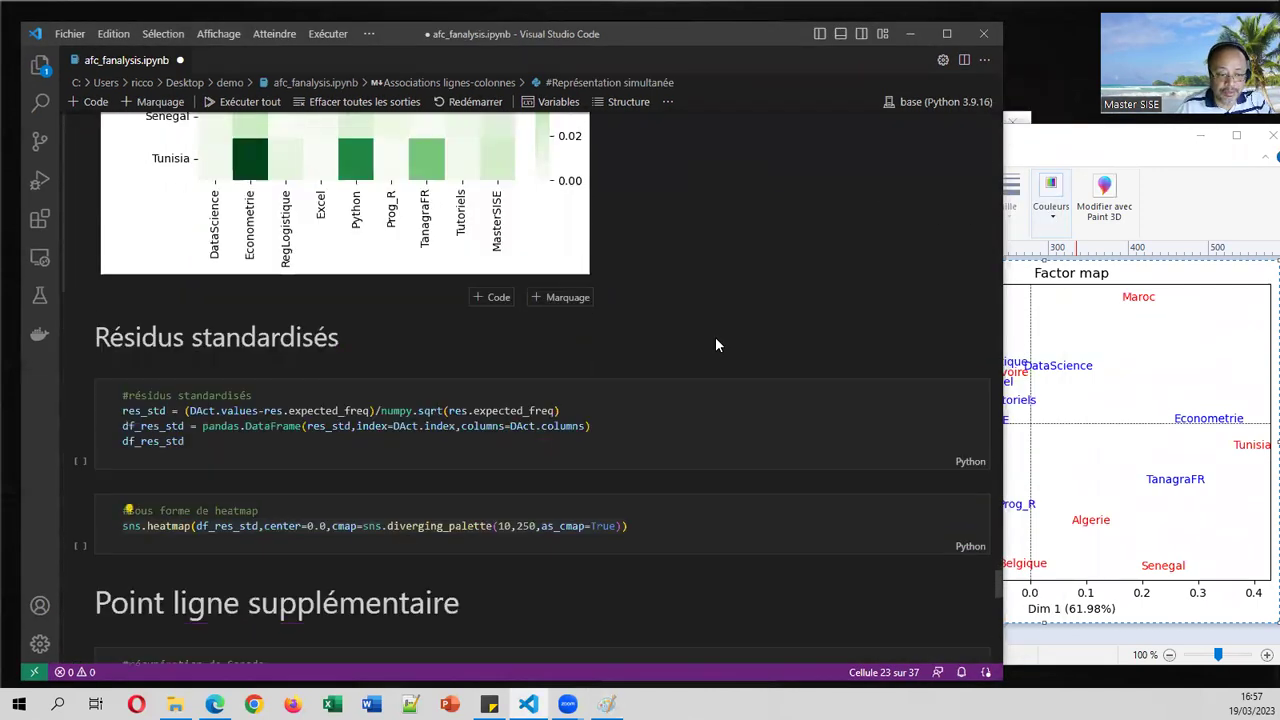
scroll(715, 337, "down", 1)
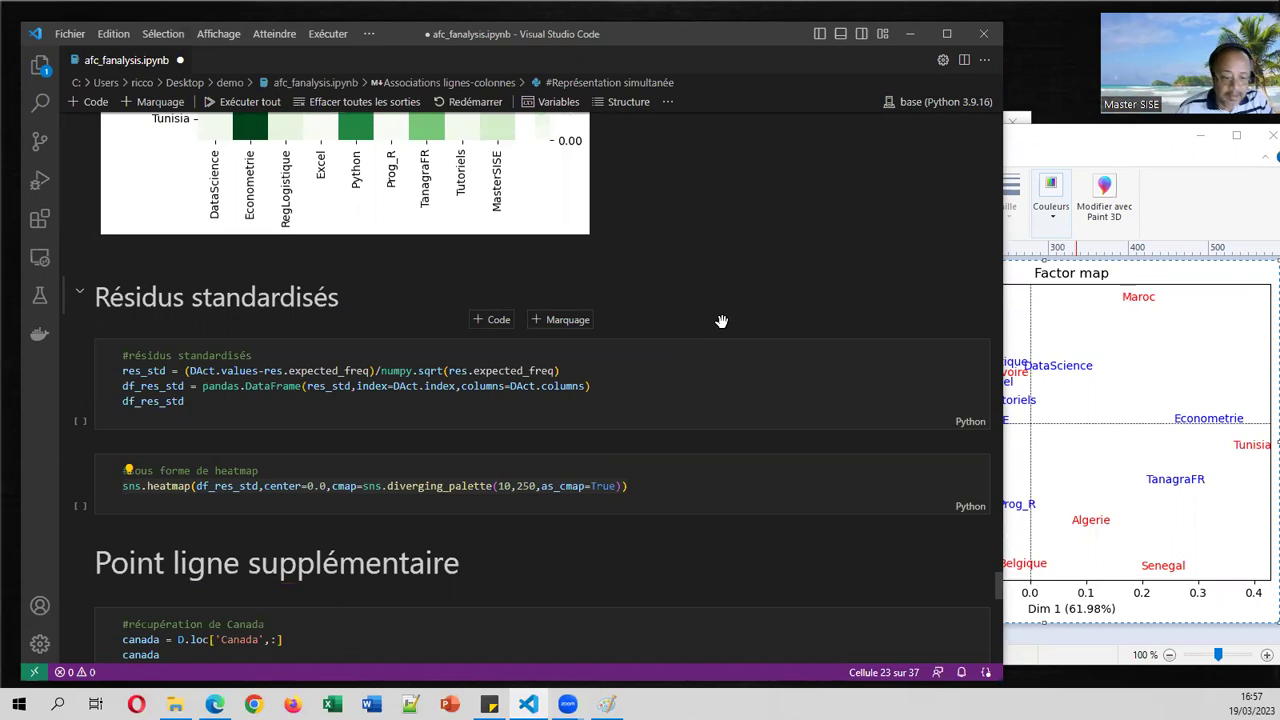
Step: Switch to the Pratique_Methodes_Factorielles.pdf course in Edge, review the standardised residual formula on page 240, and return to the notebook
mouse_move(215, 704)
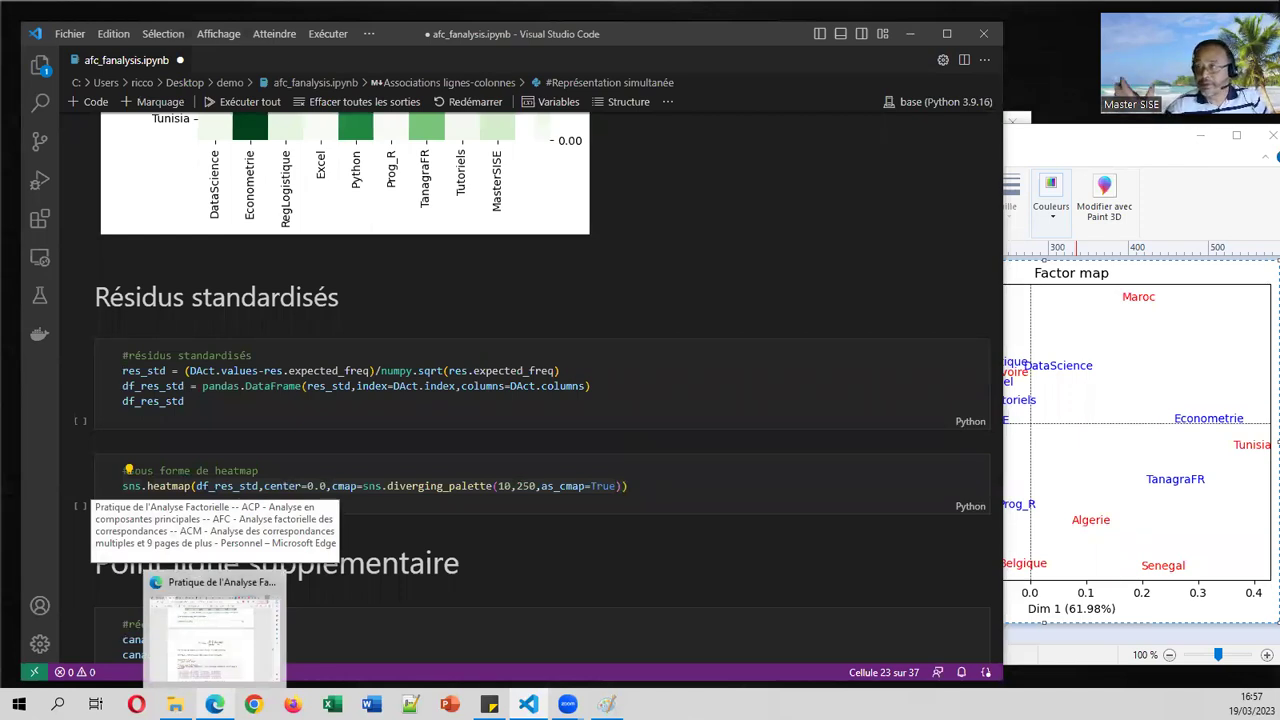
left_click(215, 632)
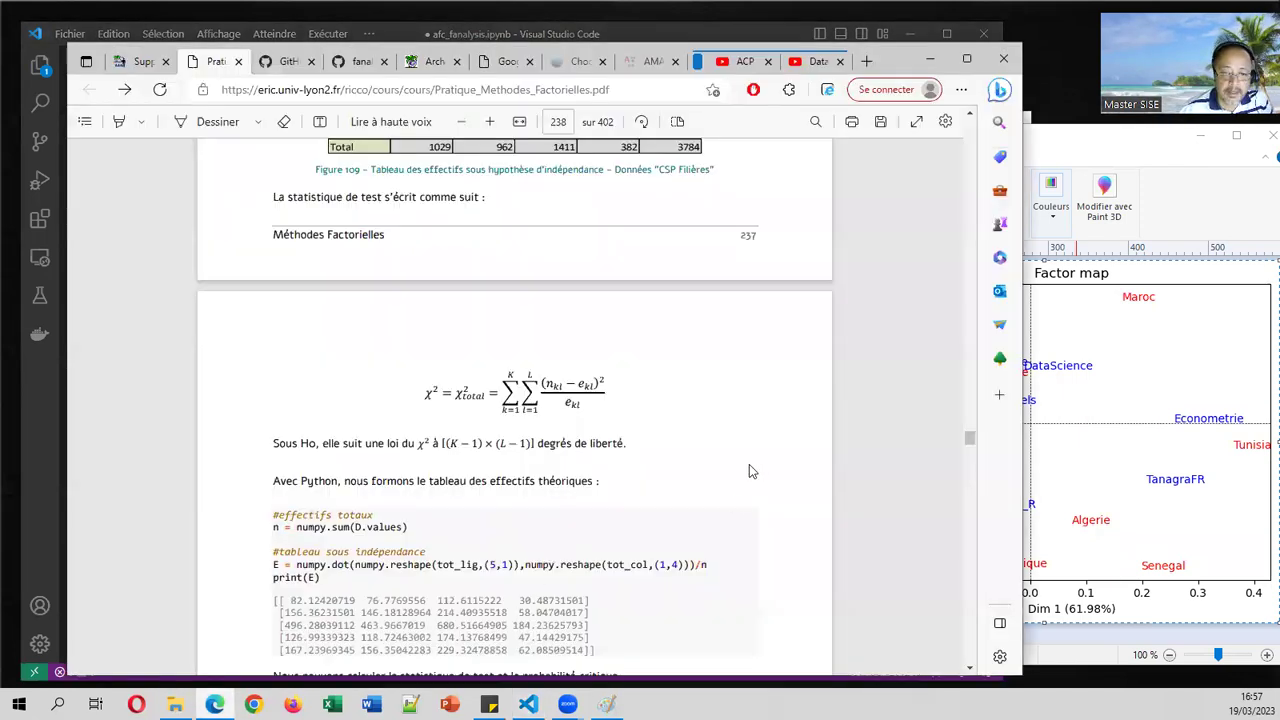
scroll(751, 465, "down", 10)
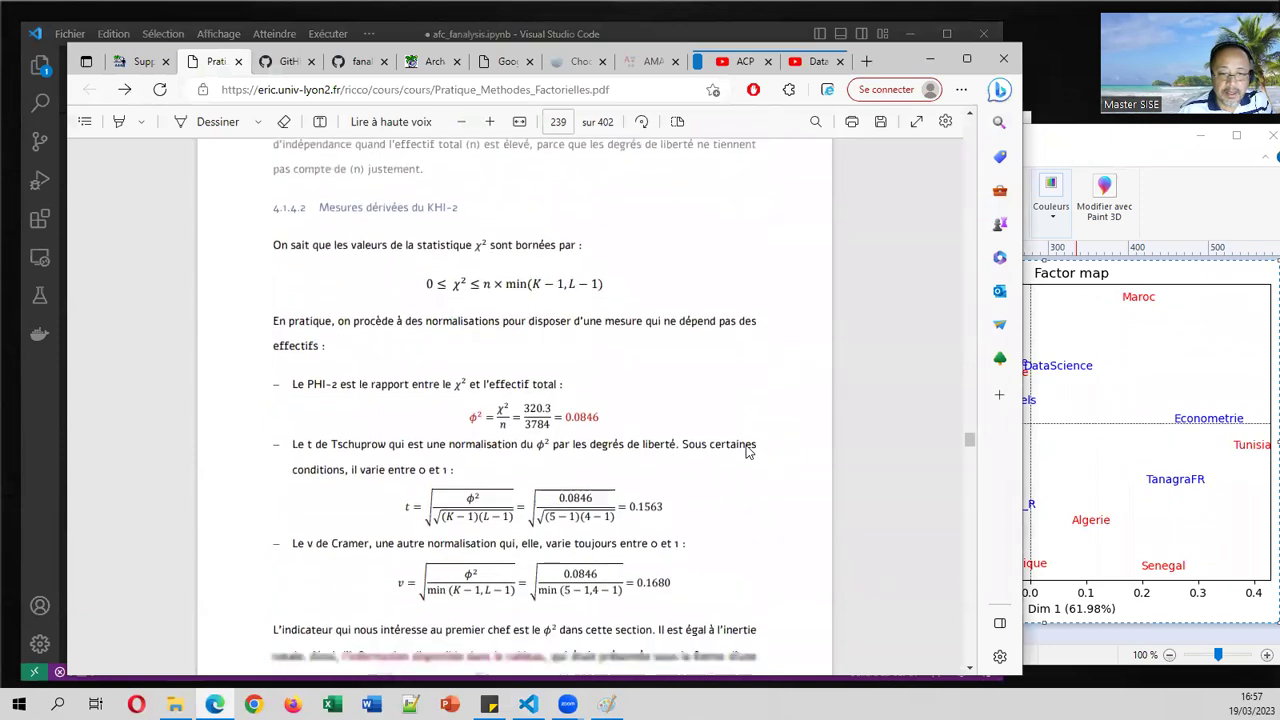
scroll(745, 452, "down", 5)
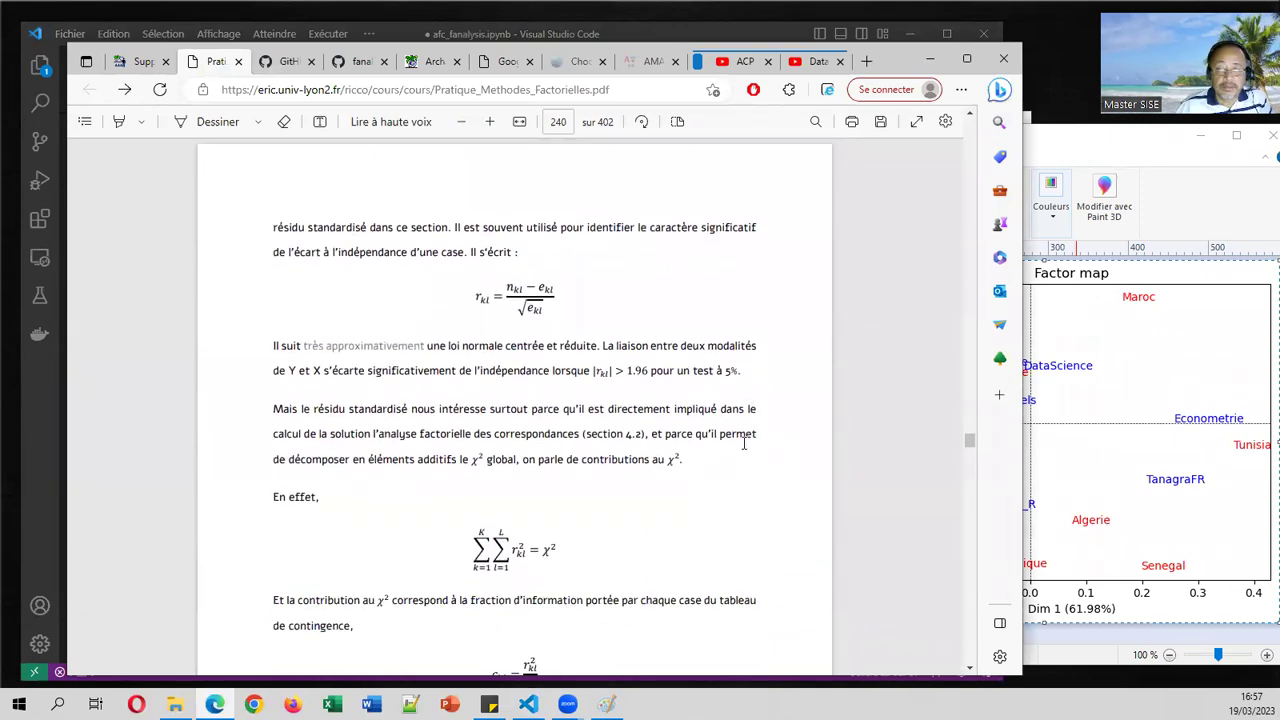
scroll(744, 444, "down", 3)
scroll(744, 444, "up", 3)
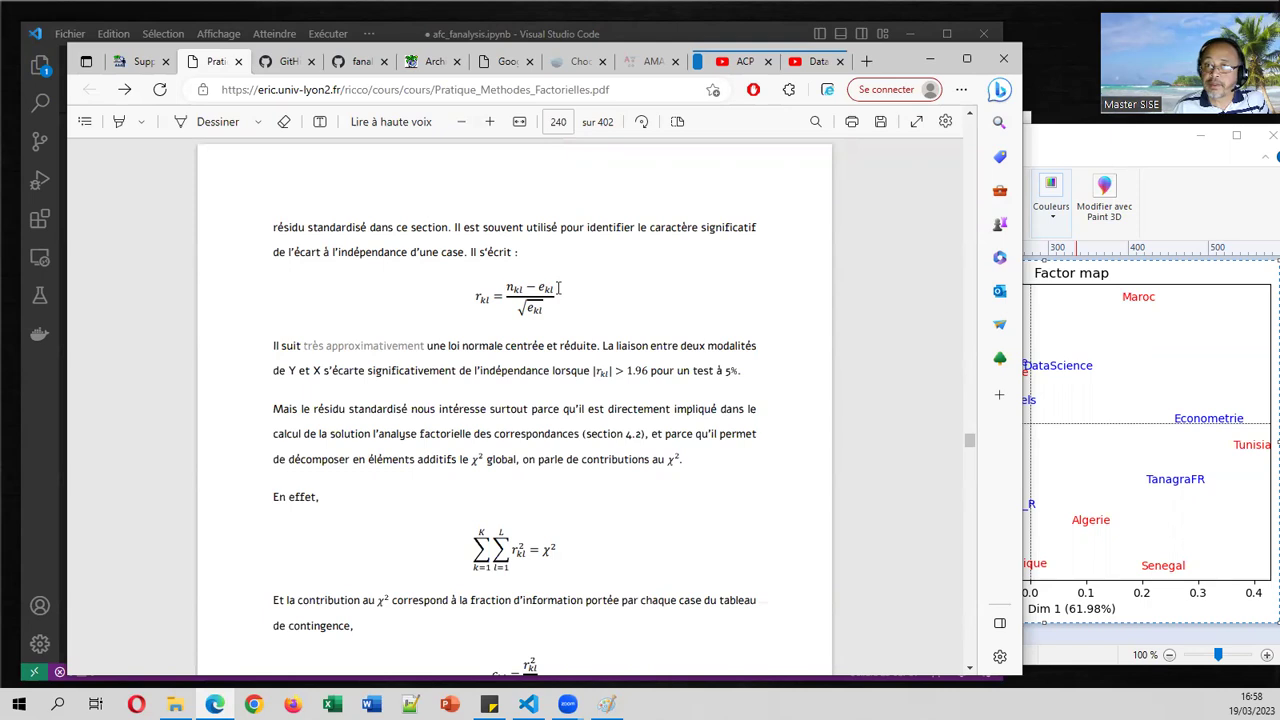
left_click(930, 60)
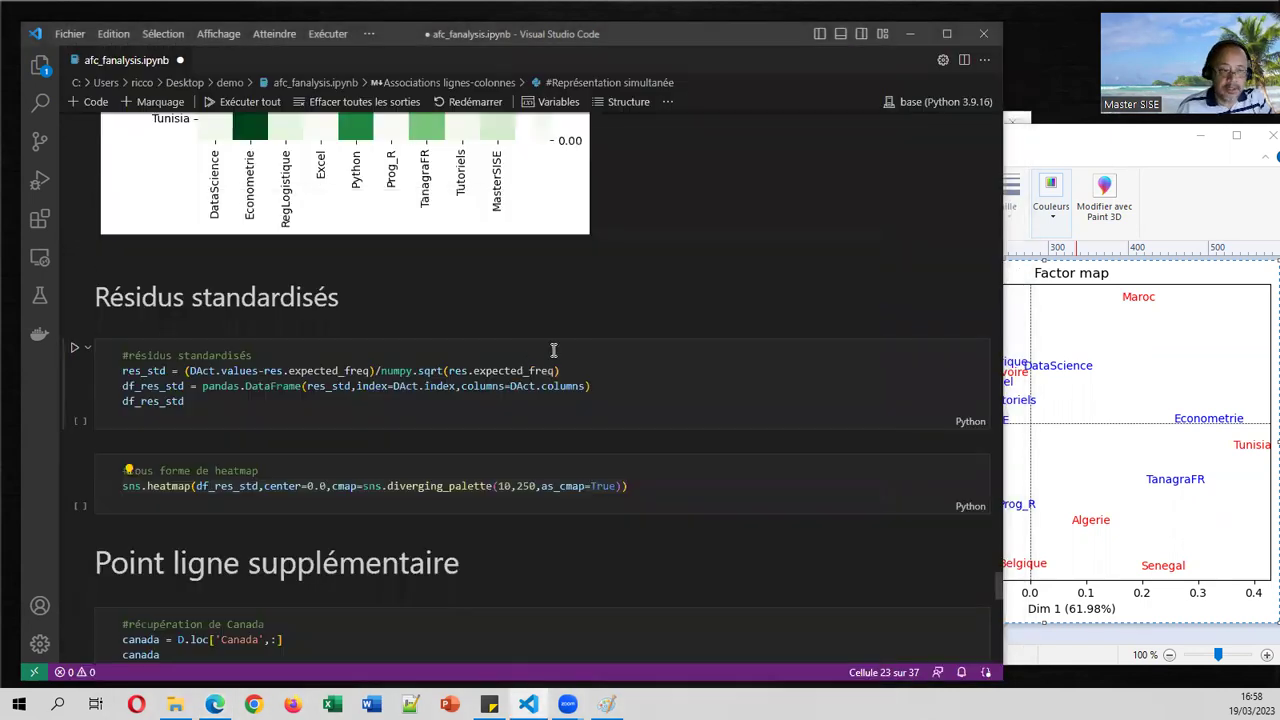
Step: Run the "résidus standardisés" cell that computes res_std and displays the df_res_std table by country and topic
left_click(74, 350)
scroll(353, 341, "down", 3)
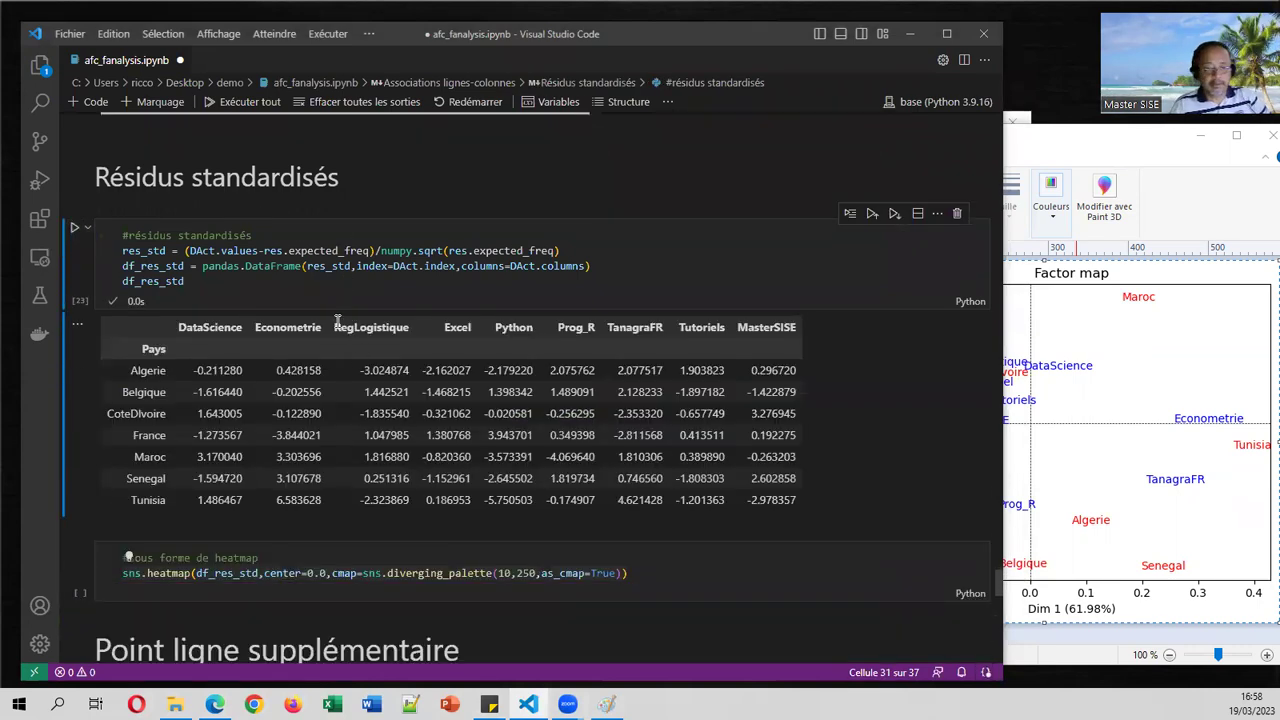
scroll(352, 327, "down", 2)
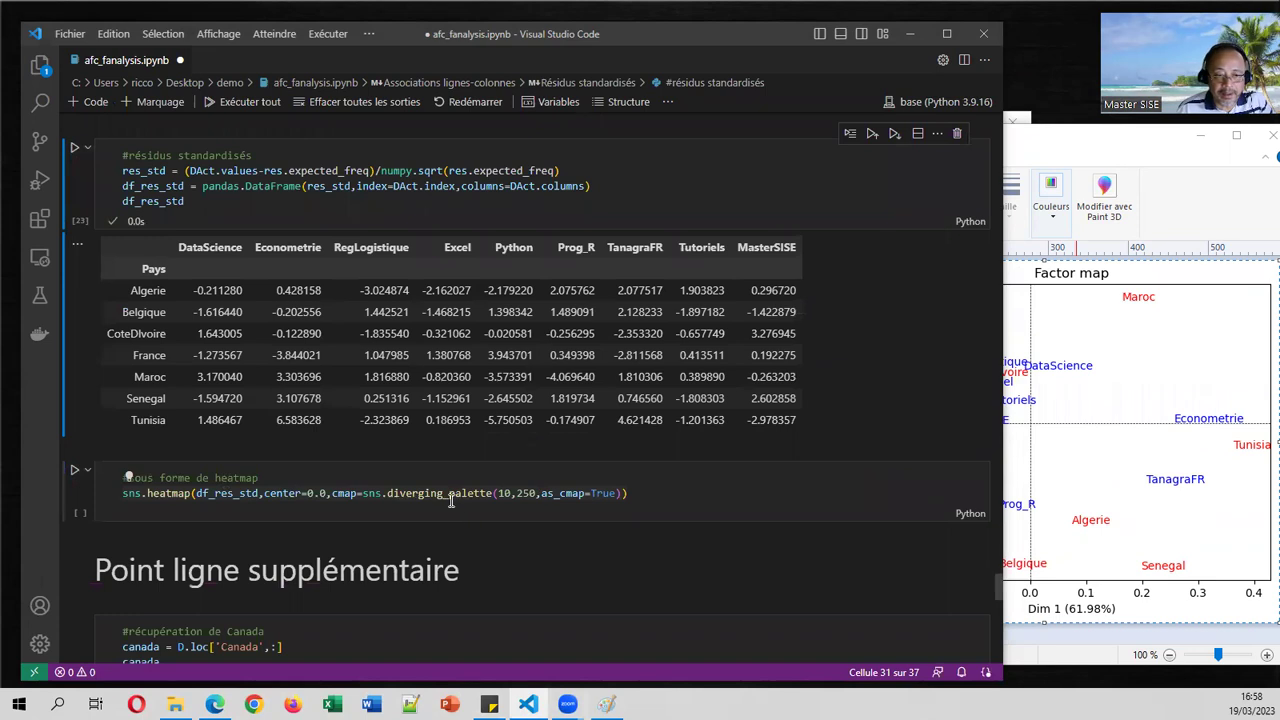
Step: Review the colour scale of the "Greens" contribution heatmap and the df_contrib table, then return to the diverging_palette heatmap code
scroll(528, 486, "up", 5)
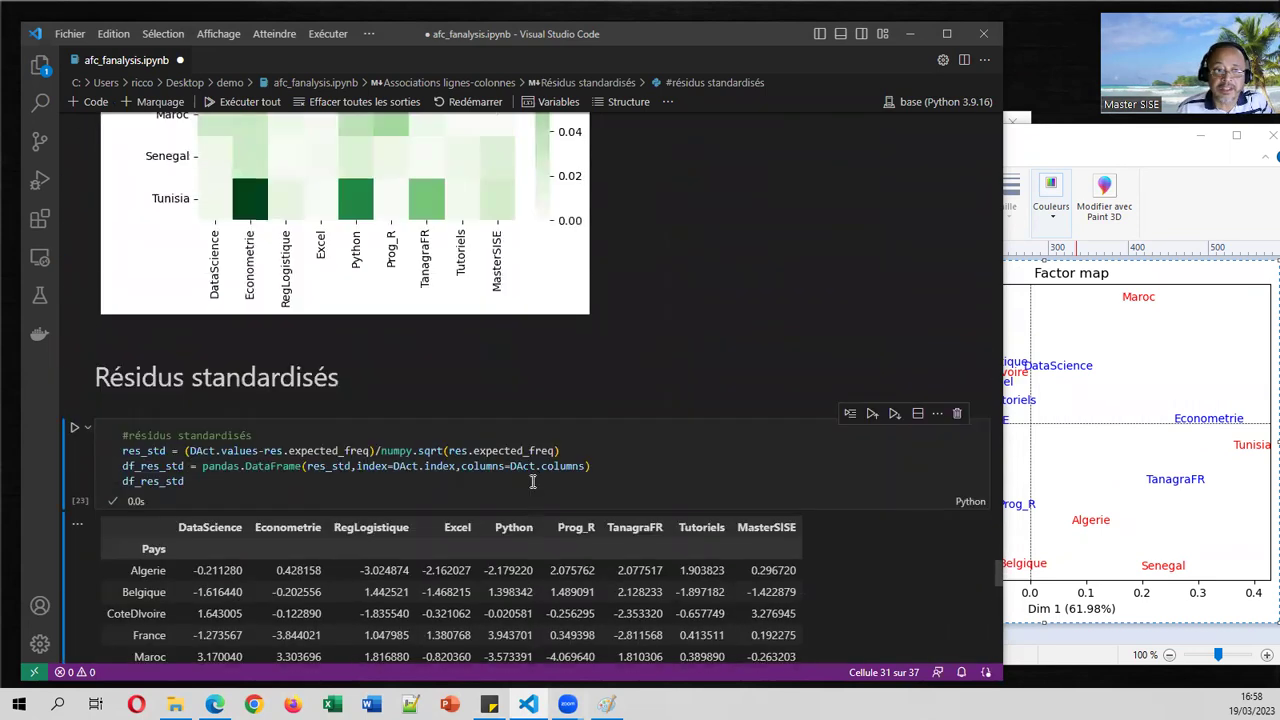
scroll(533, 488, "up", 1)
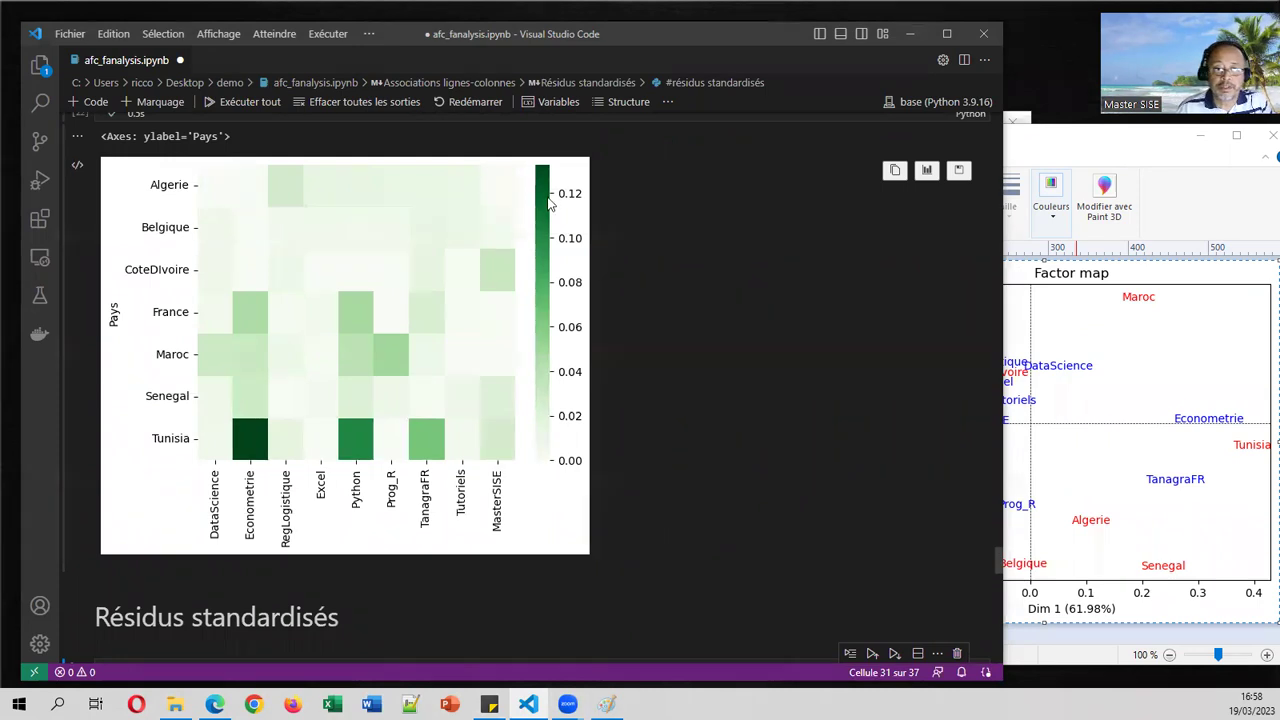
scroll(541, 210, "up", 2)
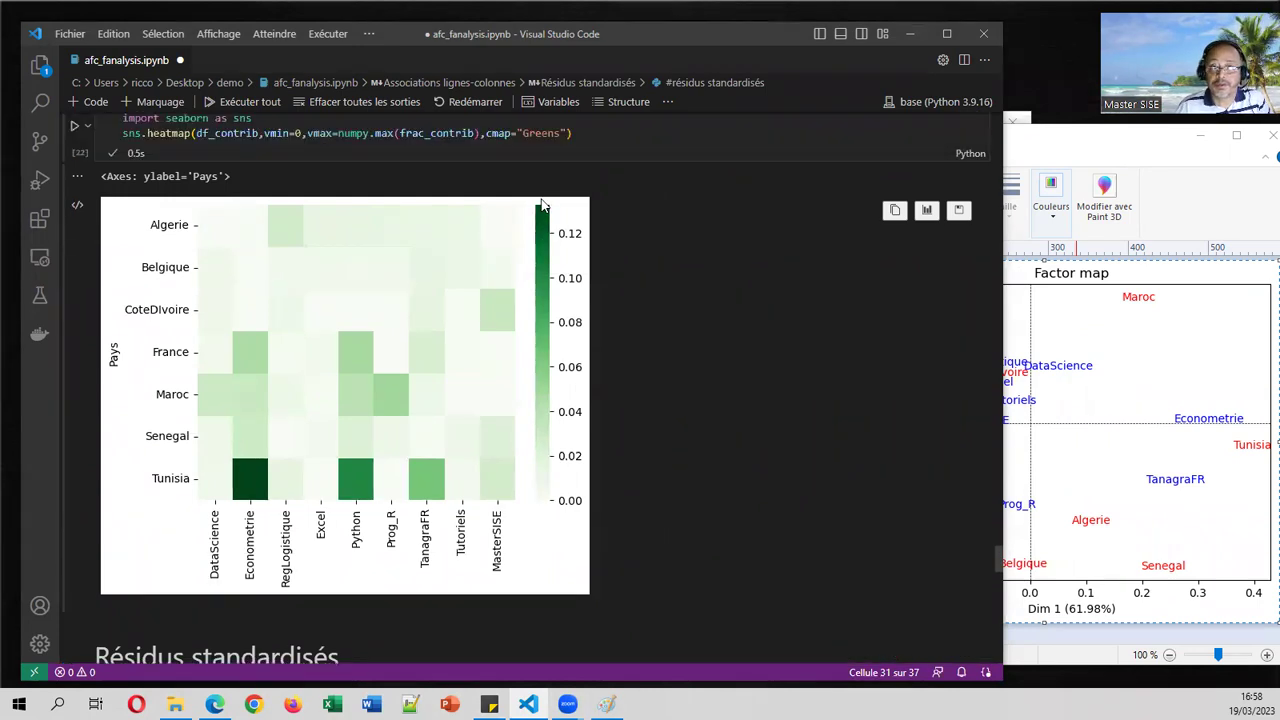
scroll(541, 212, "up", 8)
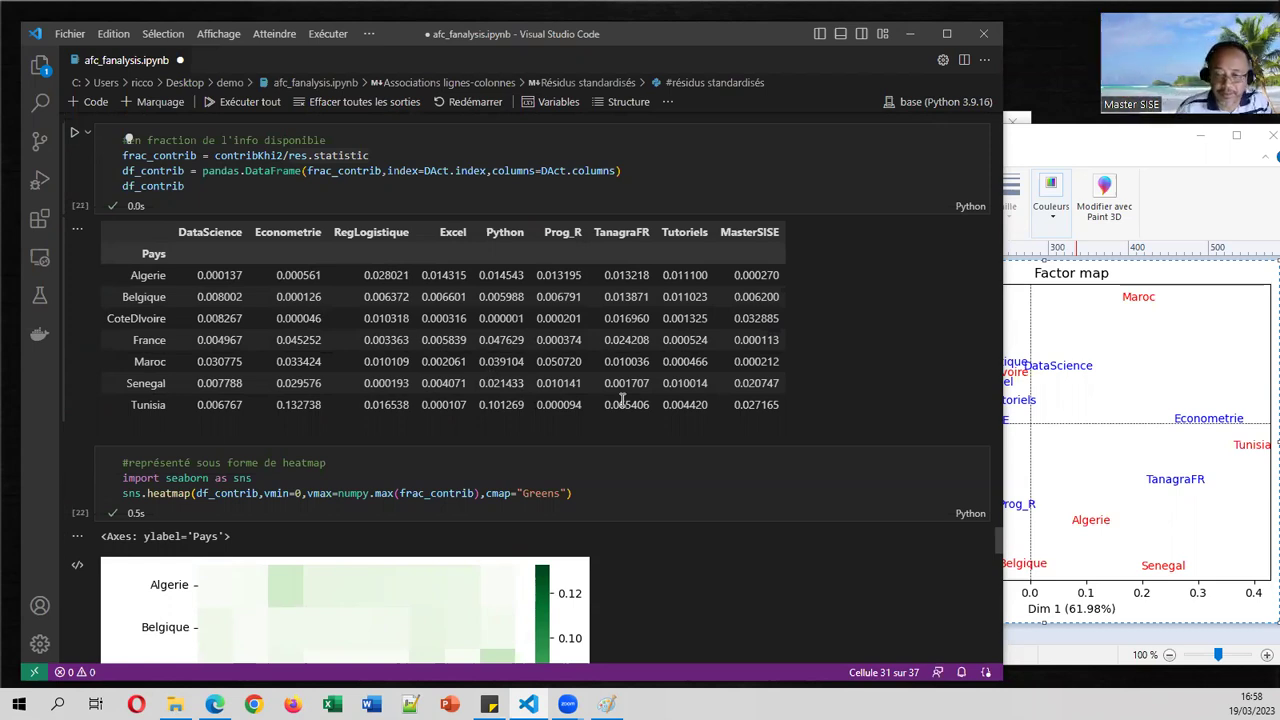
scroll(704, 369, "down", 2)
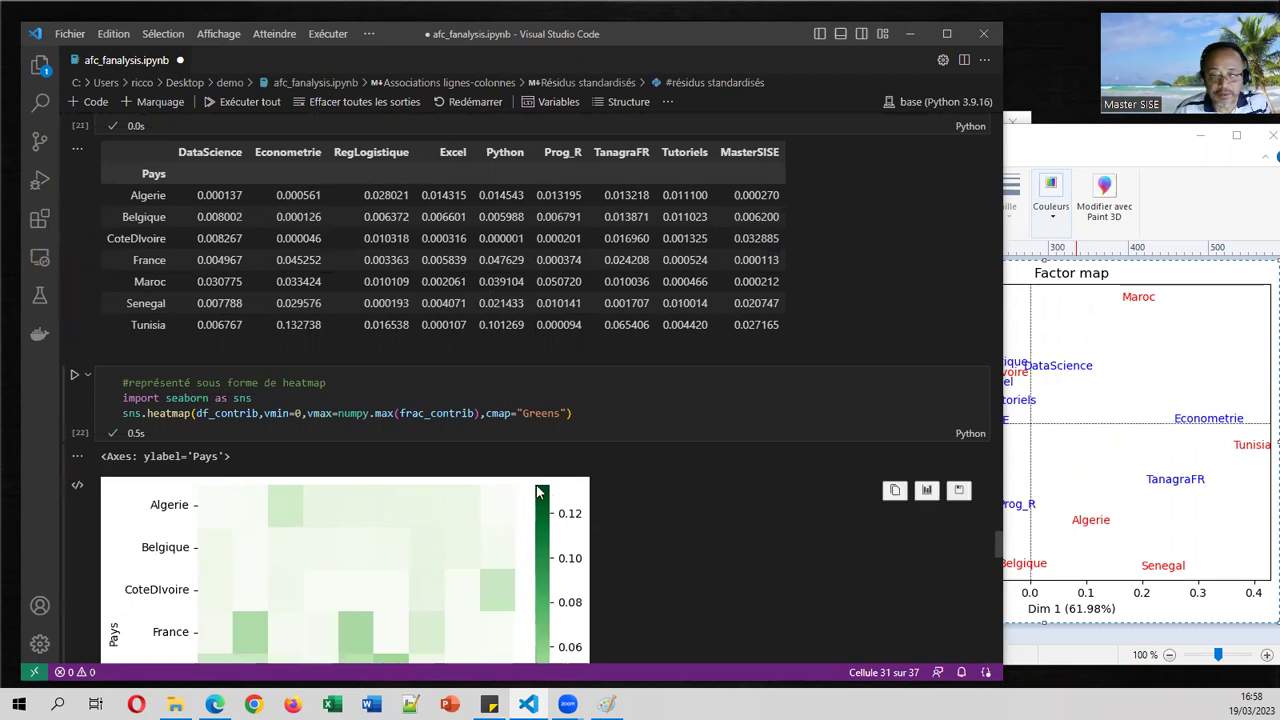
scroll(549, 505, "down", 2)
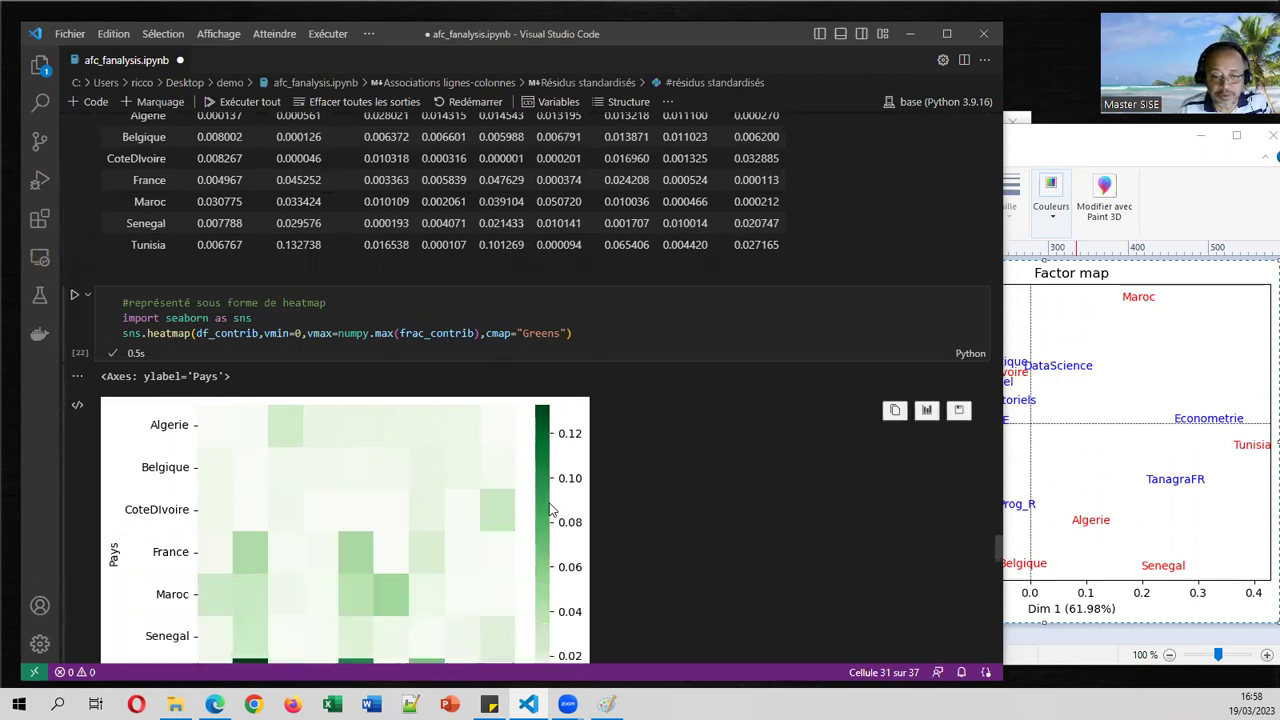
scroll(549, 510, "down", 2)
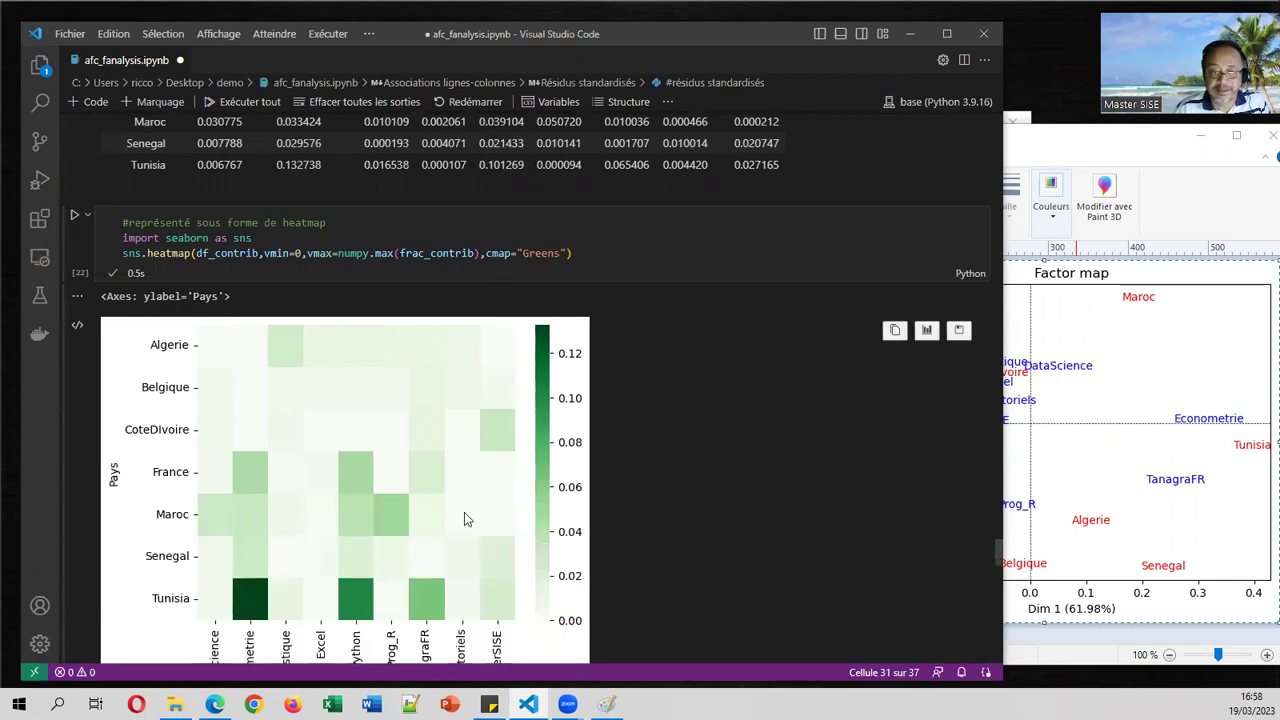
scroll(480, 523, "down", 1)
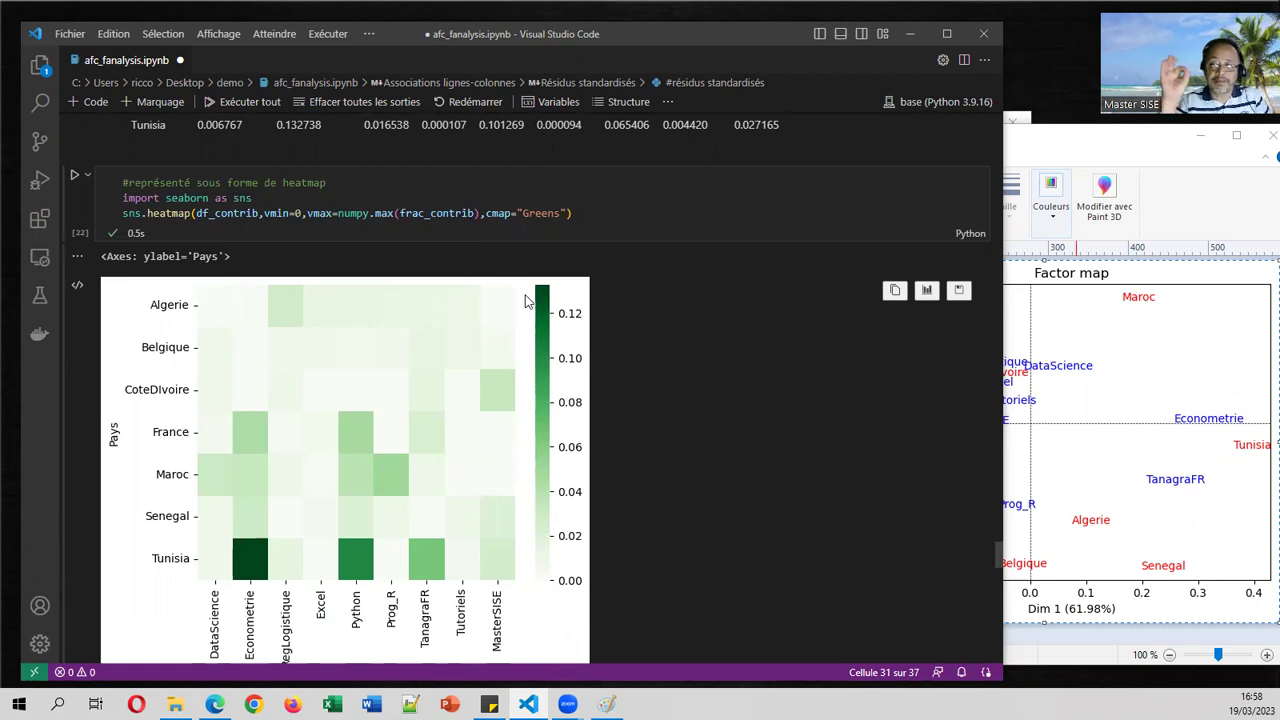
scroll(527, 301, "down", 20)
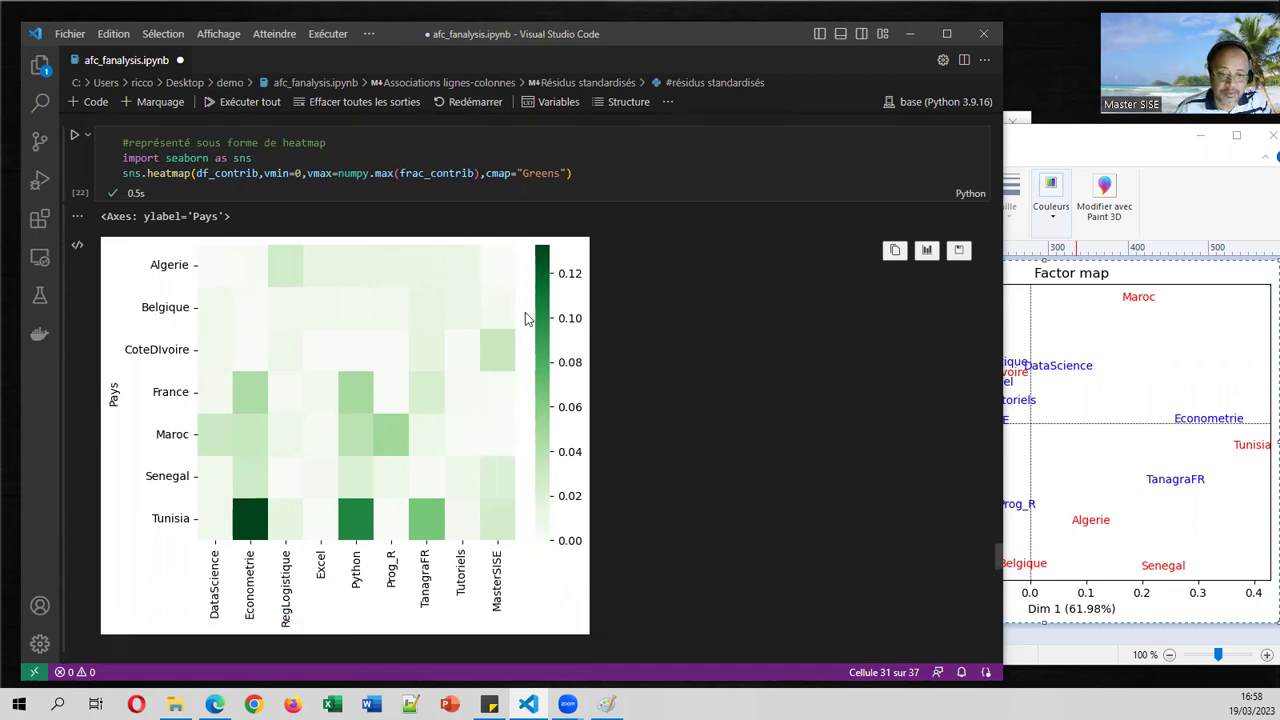
scroll(528, 325, "up", 4)
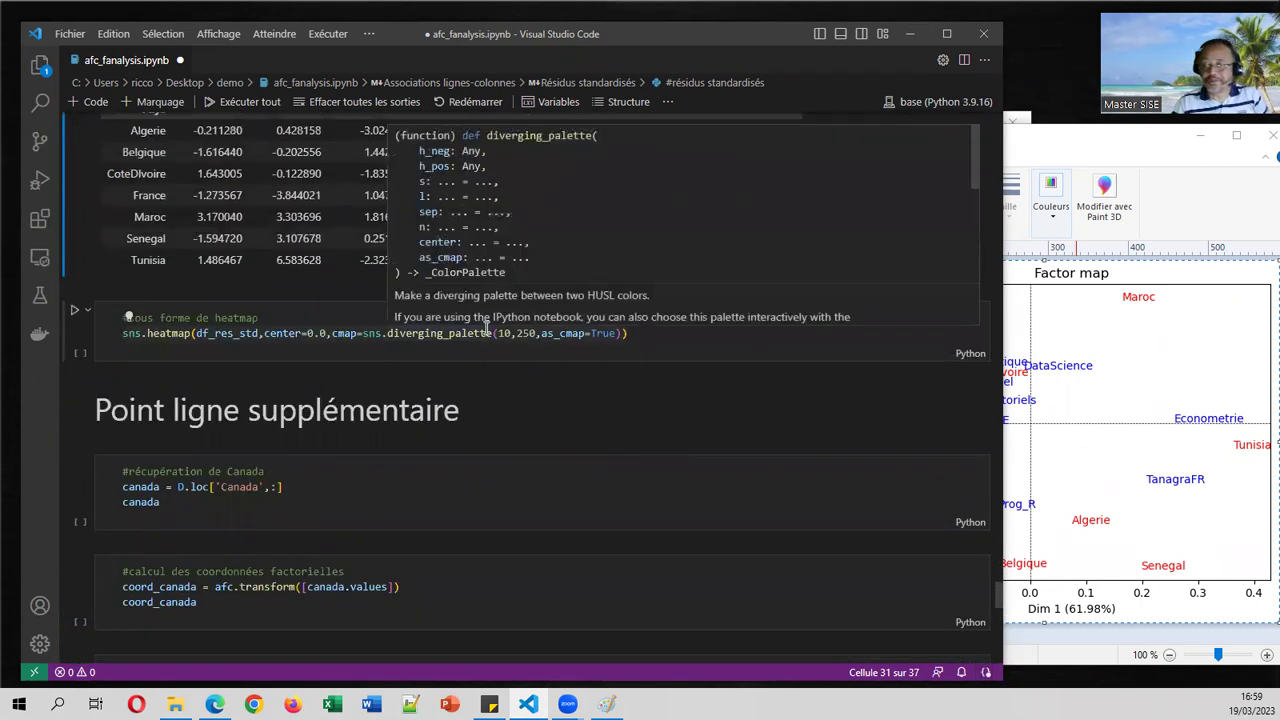
Step: Switch to Edge, consult the "Diverging color palettes" section of seaborn's "Choosing color palettes" tutorial, and return to the notebook
left_click(215, 704)
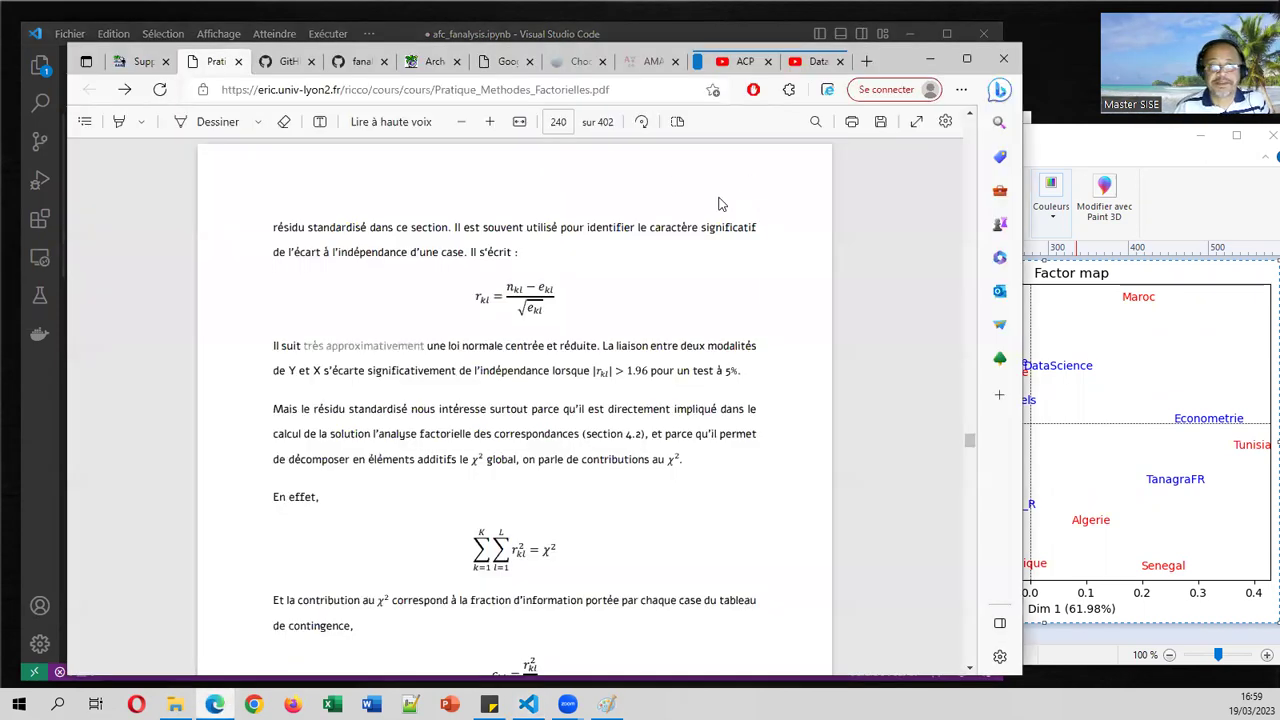
left_click(580, 61)
left_click_drag(976, 610, 980, 115)
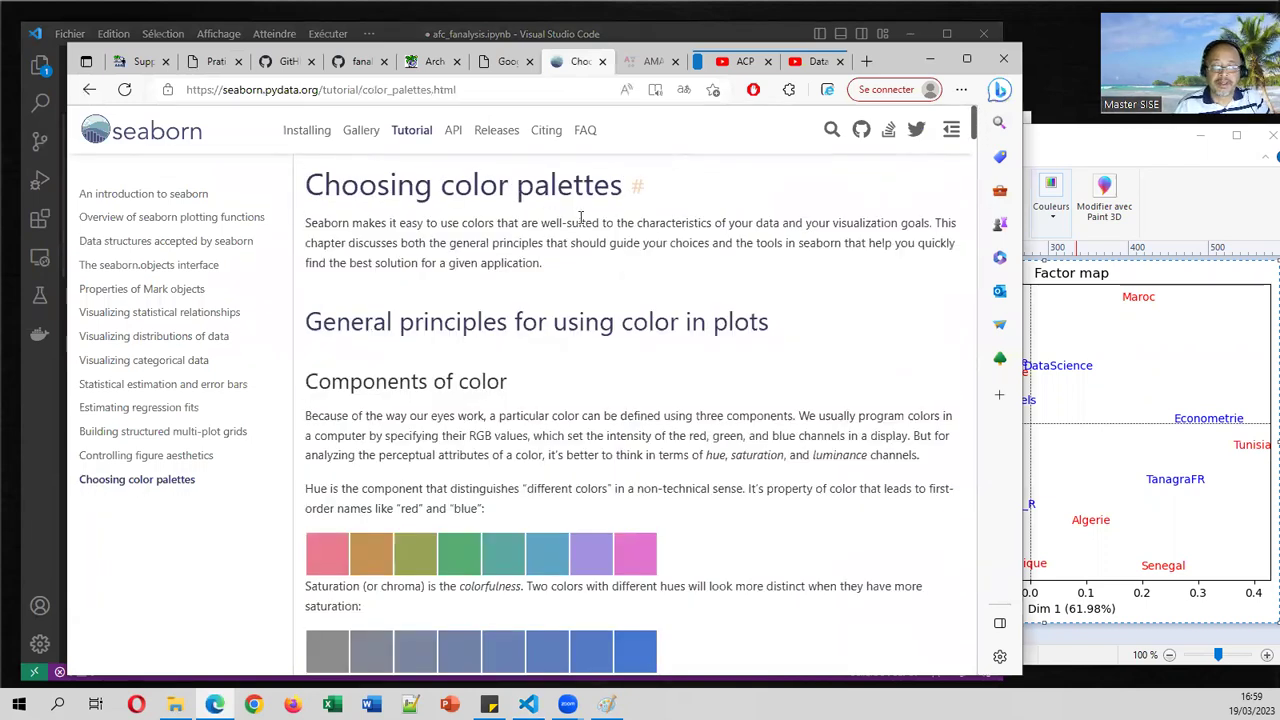
left_click_drag(975, 130, 972, 528)
scroll(882, 474, "down", 7)
scroll(875, 471, "up", 3)
scroll(874, 471, "down", 10)
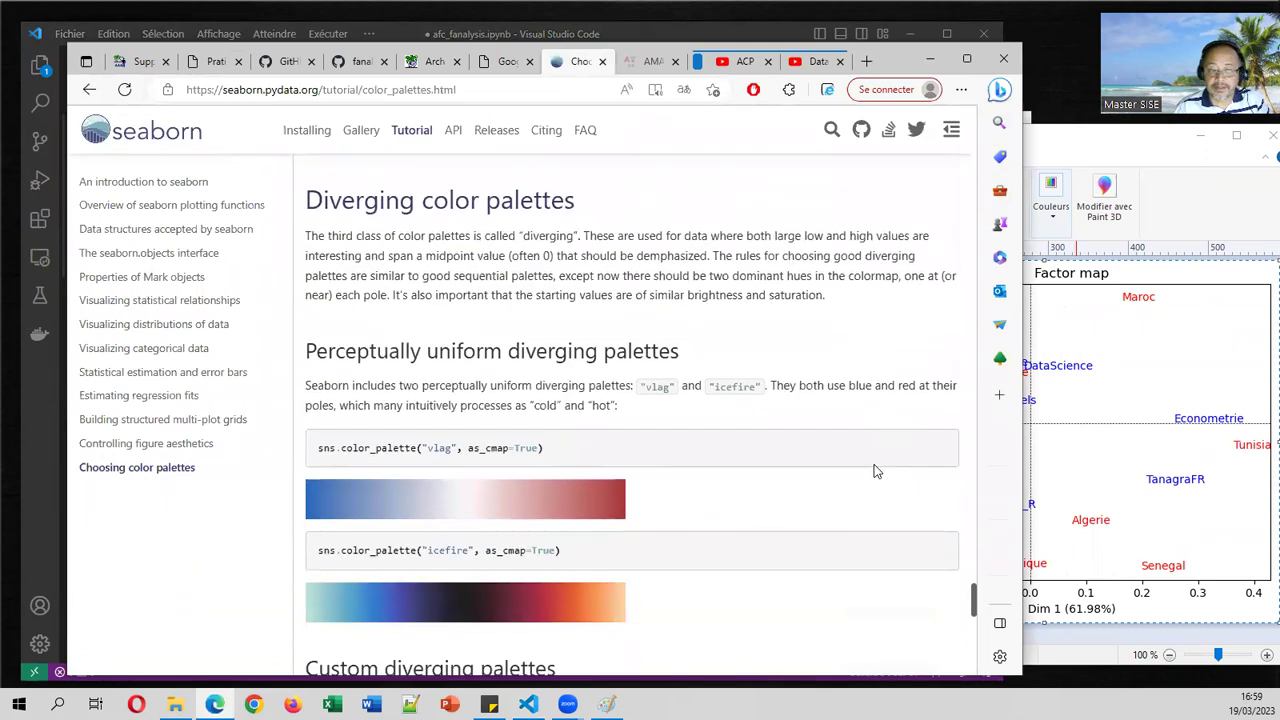
scroll(875, 471, "down", 1)
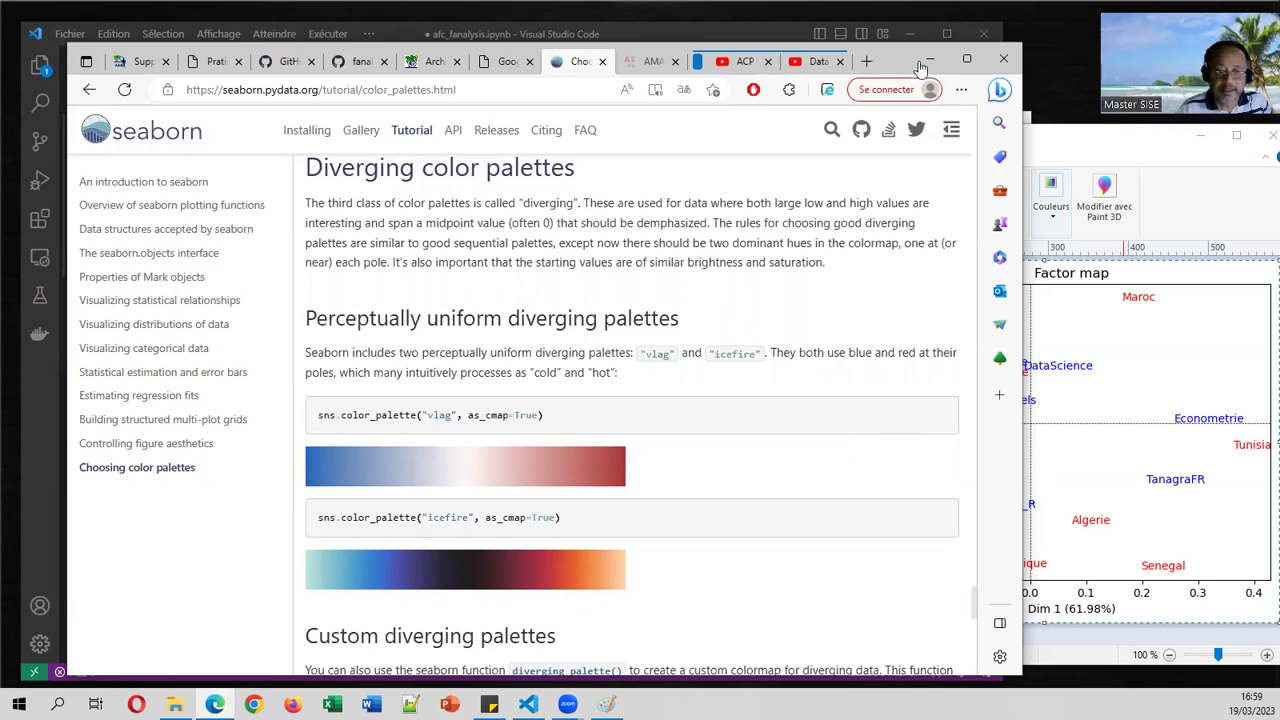
key("alt+Tab")
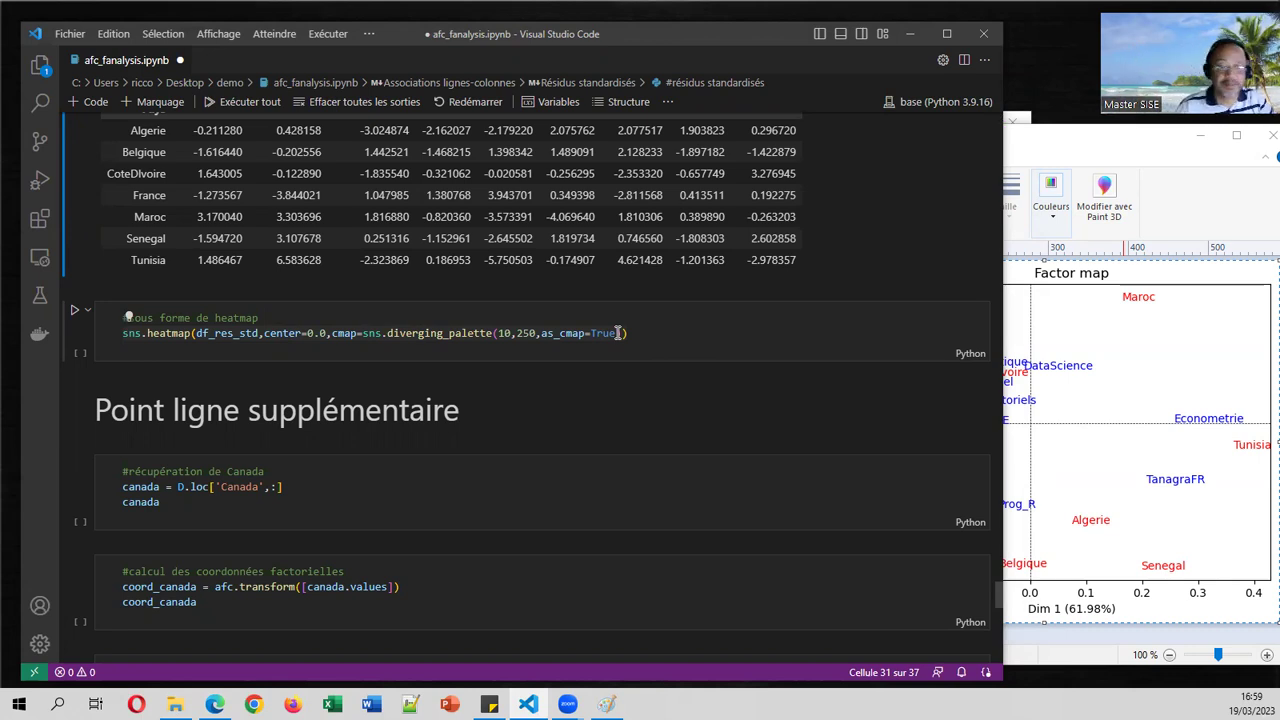
Step: Narrow the notebook window to uncover the factor map in Paint and run the df_res_std heatmap cell with the diverging palette centred on 0.0
left_click(1006, 207)
left_click(729, 283)
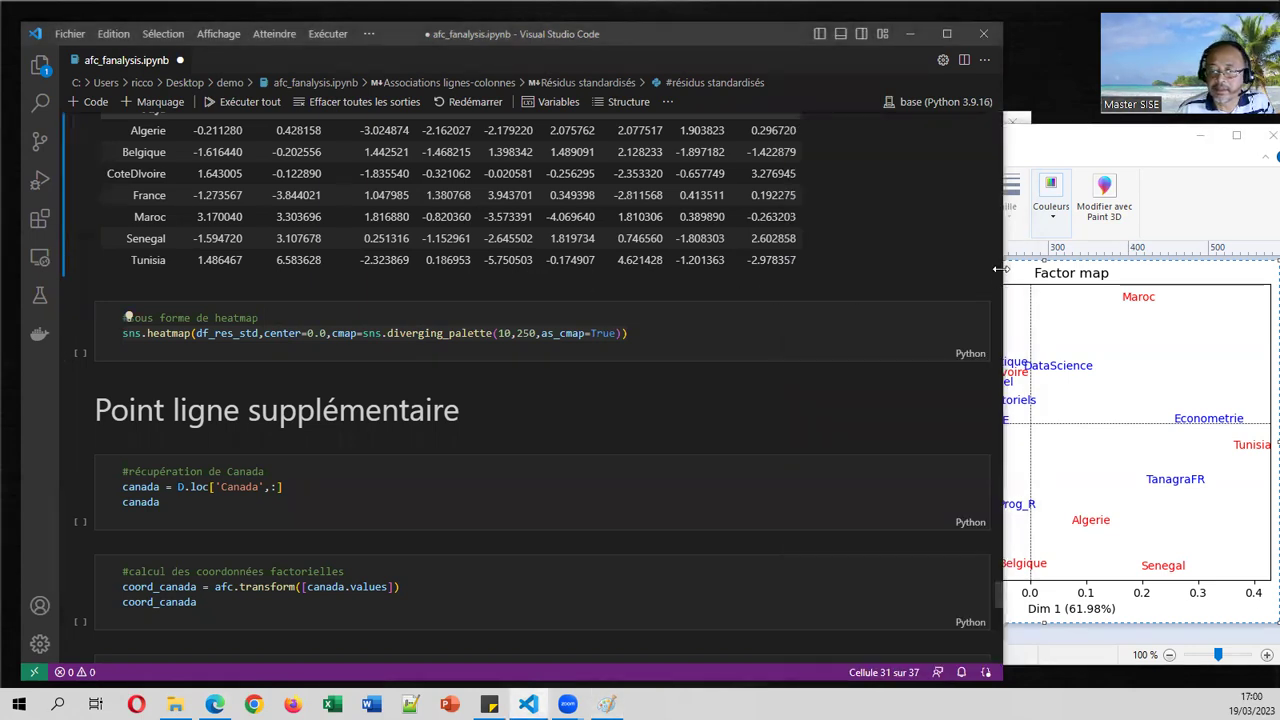
left_click_drag(999, 269, 849, 269)
left_click(77, 309)
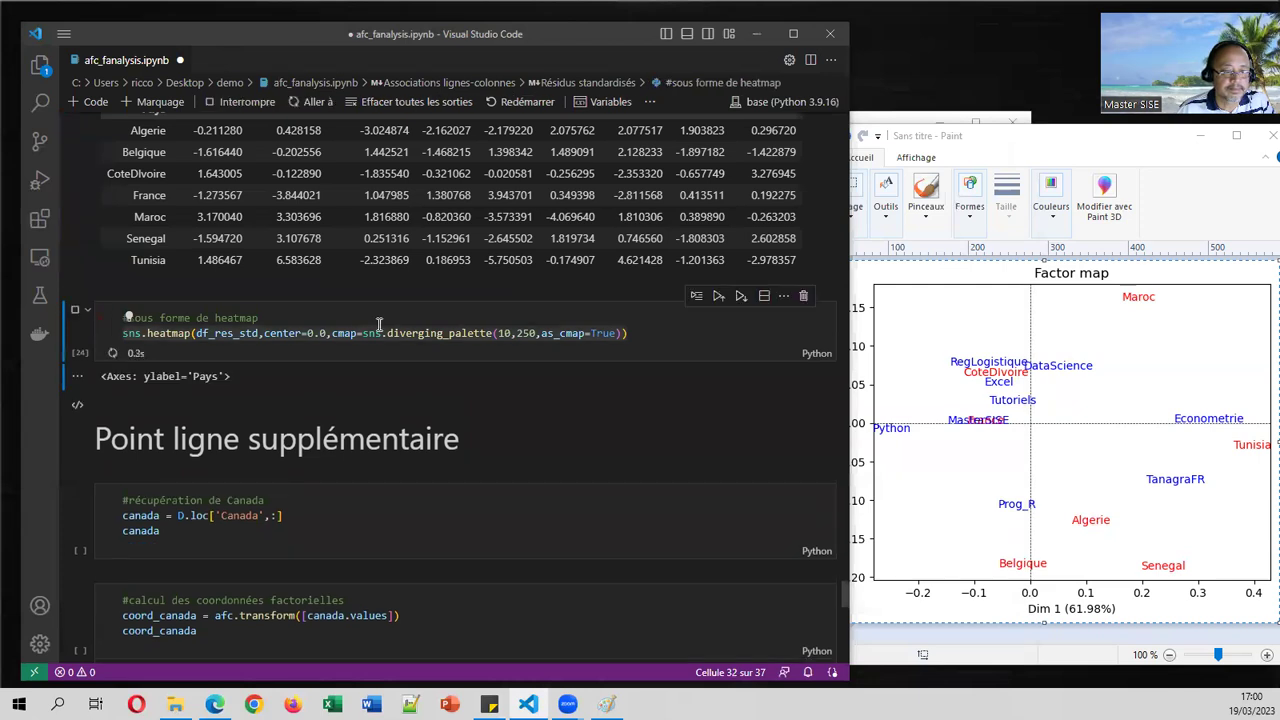
scroll(434, 315, "down", 2)
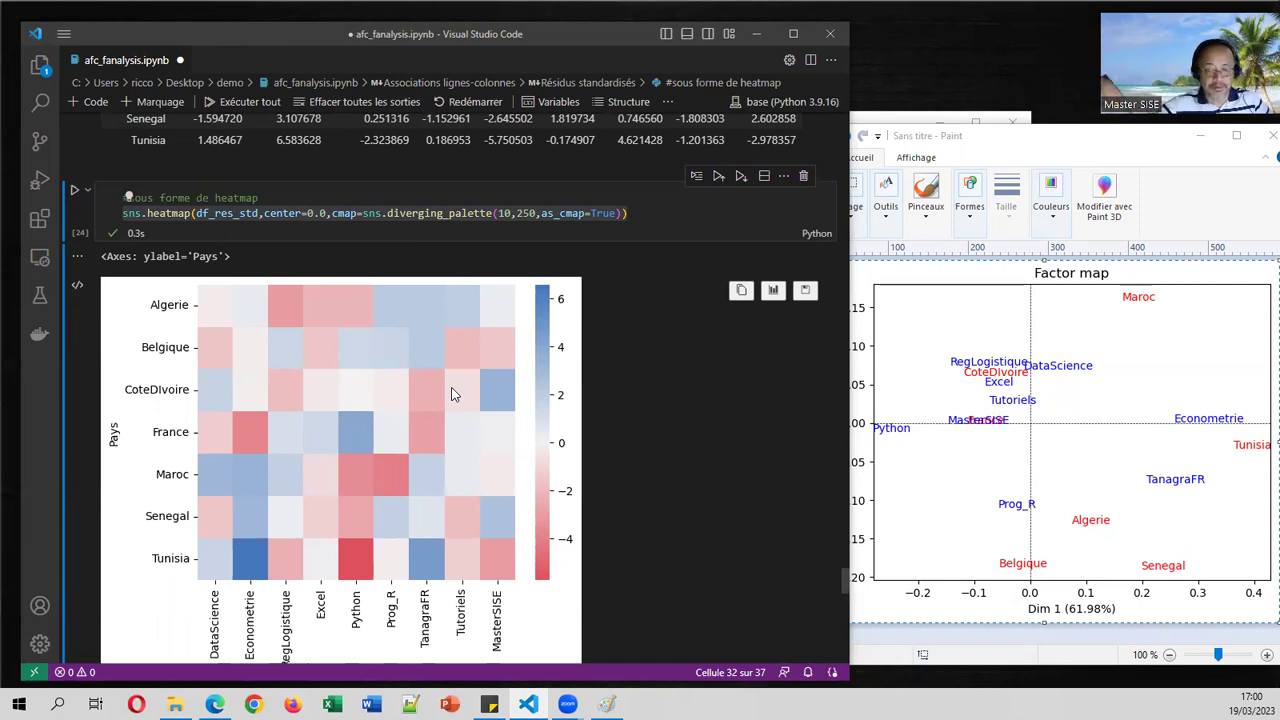
scroll(450, 390, "down", 1)
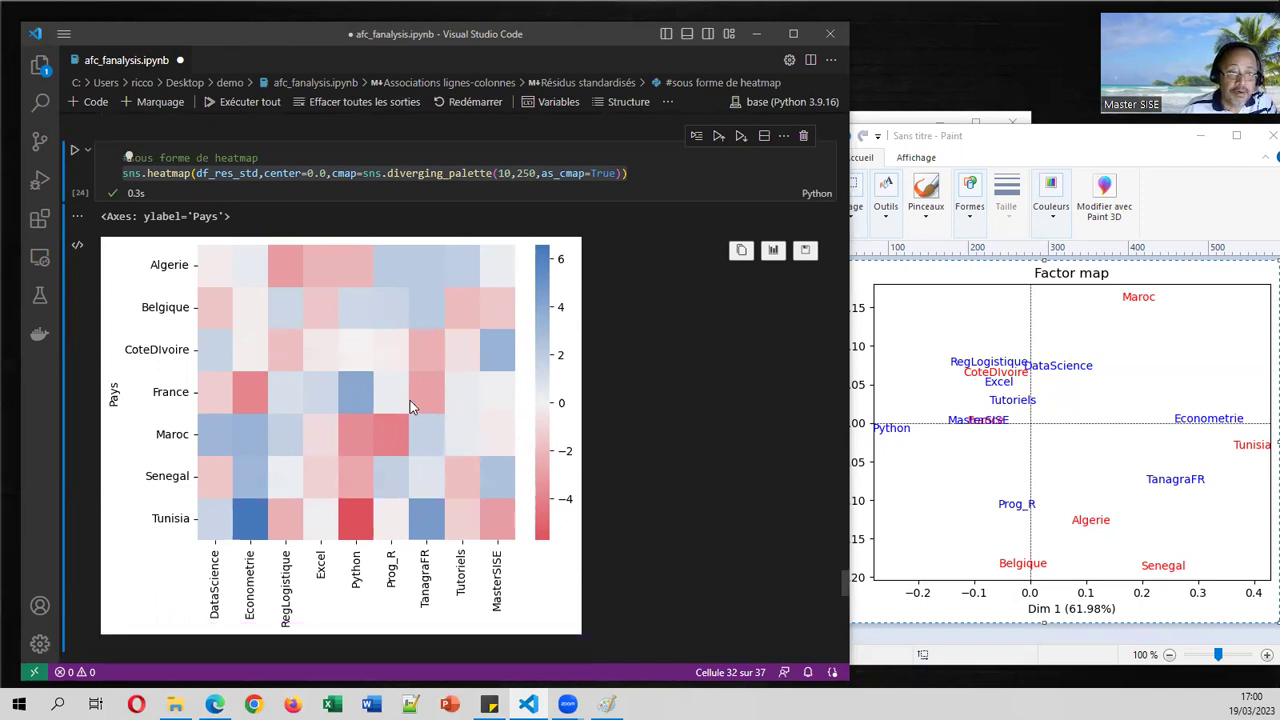